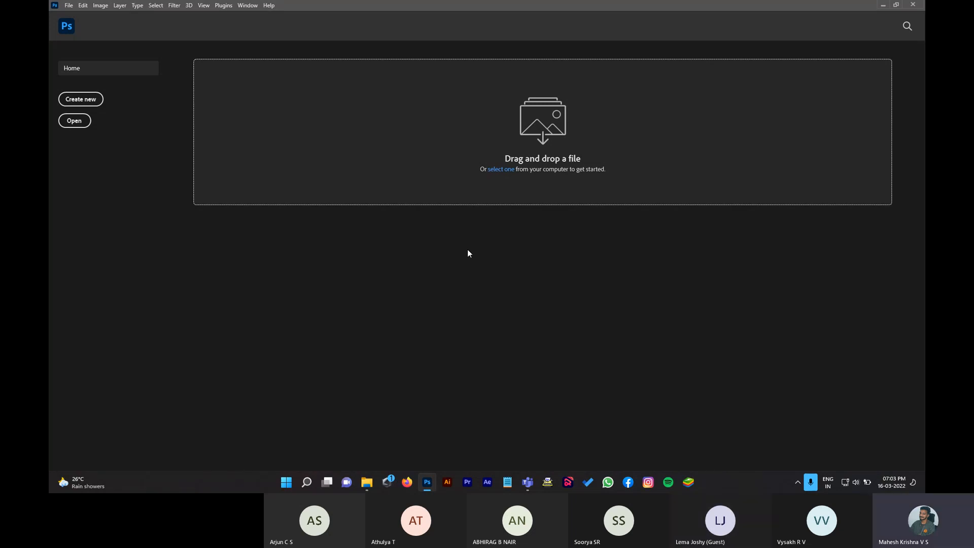
Step: Create a new blank 1080 x 1080 px document from the Home screen's custom preset
click(96, 101)
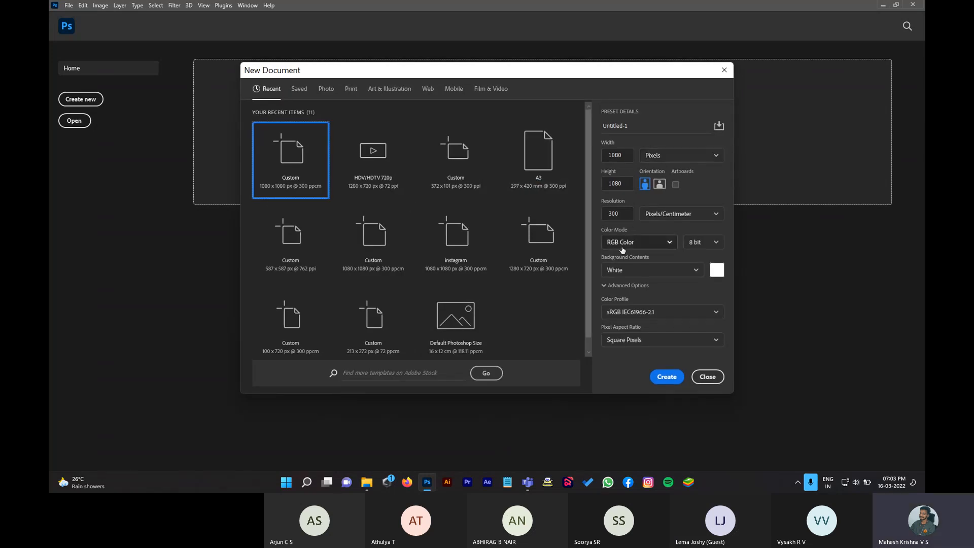
click(665, 378)
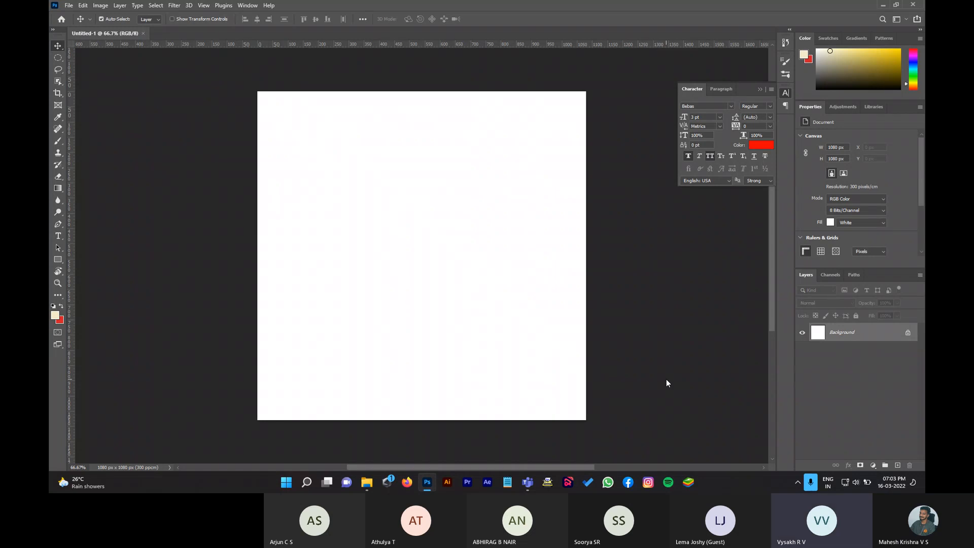
Step: Open pretty-cheerful-redhead-girl-with-flying-curly-hair-smiling-laughing.jpg from the Desktop
click(69, 5)
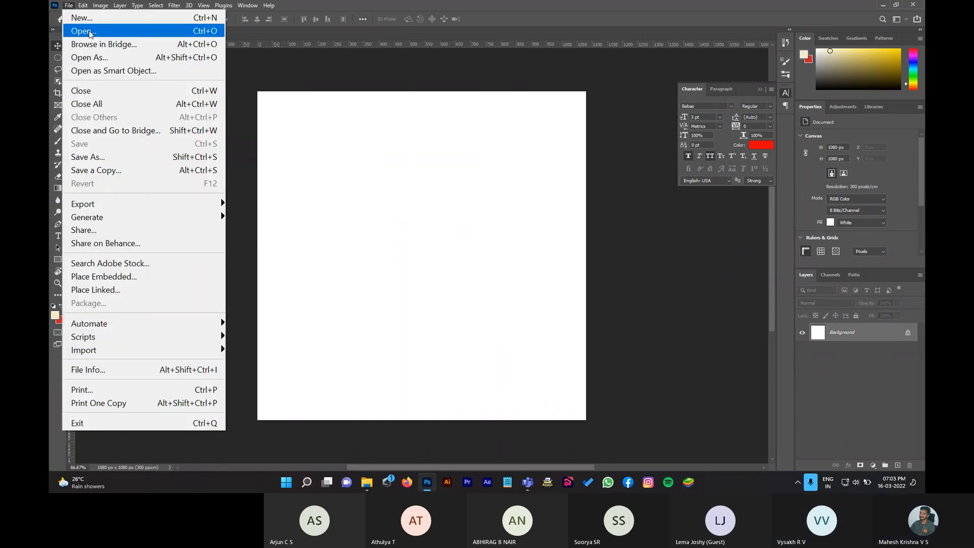
click(90, 33)
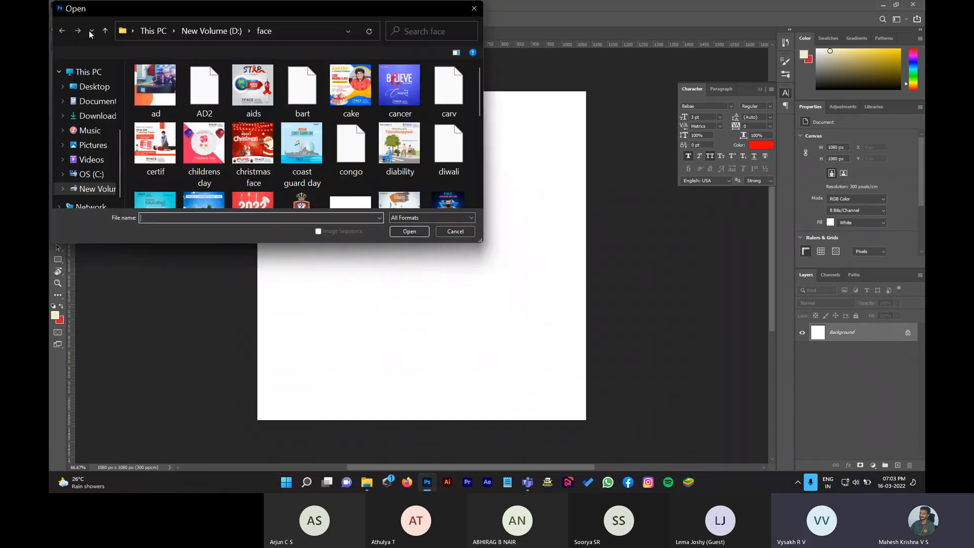
click(106, 84)
scroll(312, 129, down, 2)
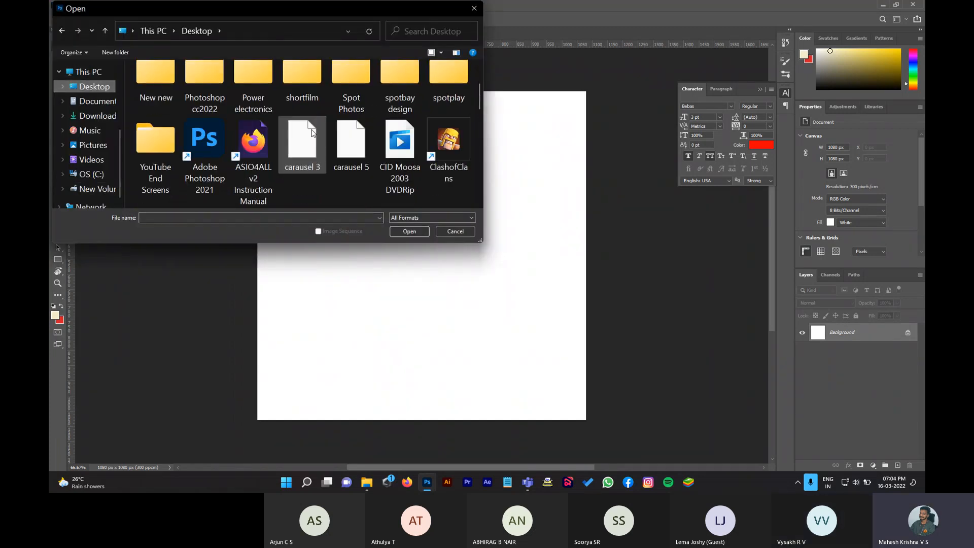
scroll(301, 152, down, 5)
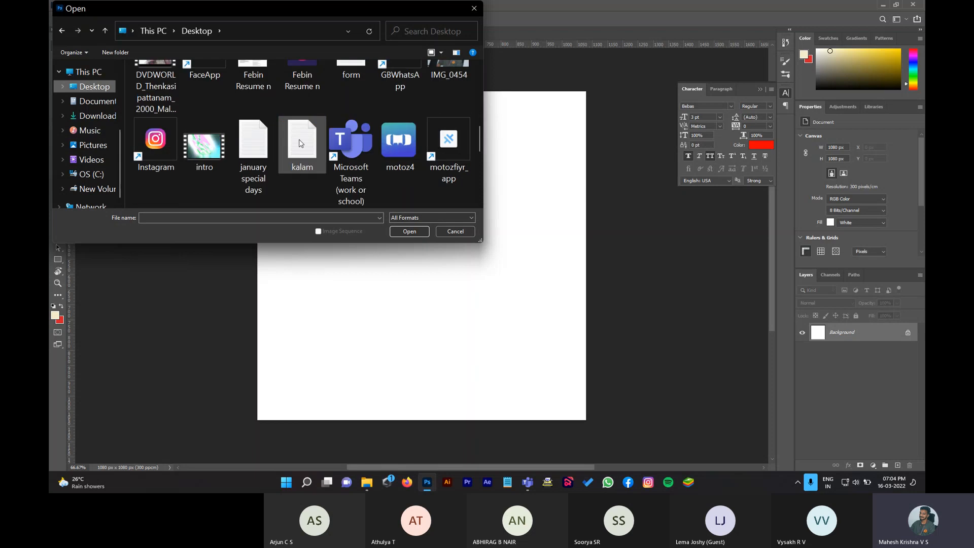
click(401, 147)
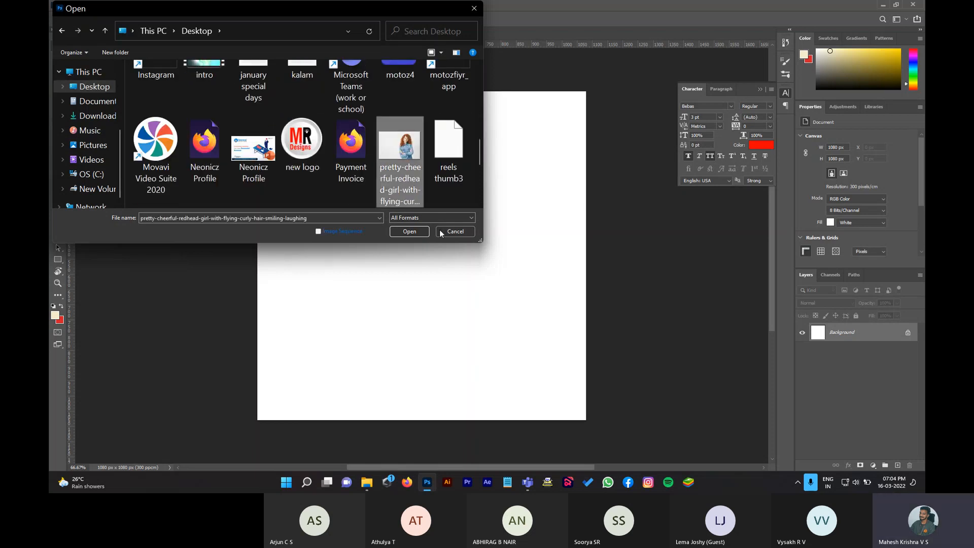
click(409, 232)
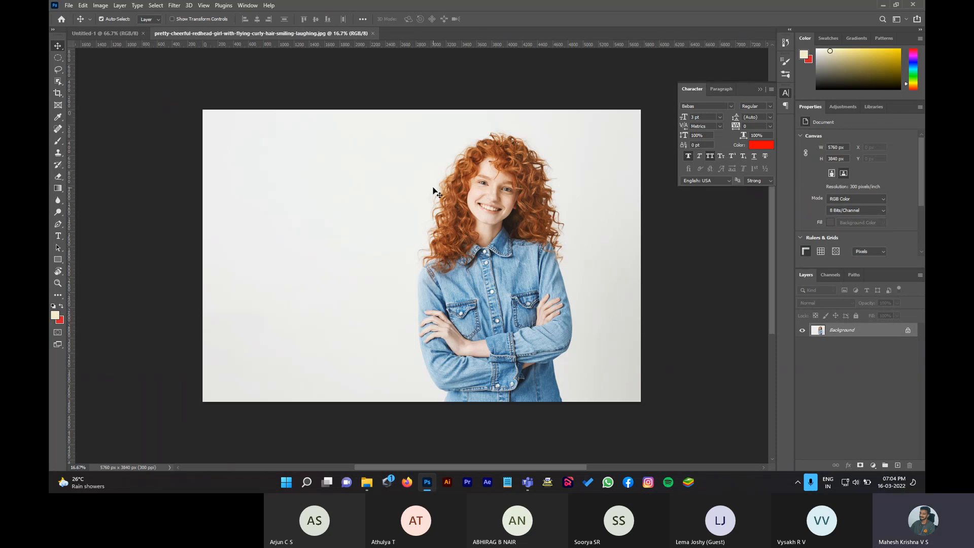
Step: Unlock the redhead photo's Background layer, turning it into Layer 0
click(97, 34)
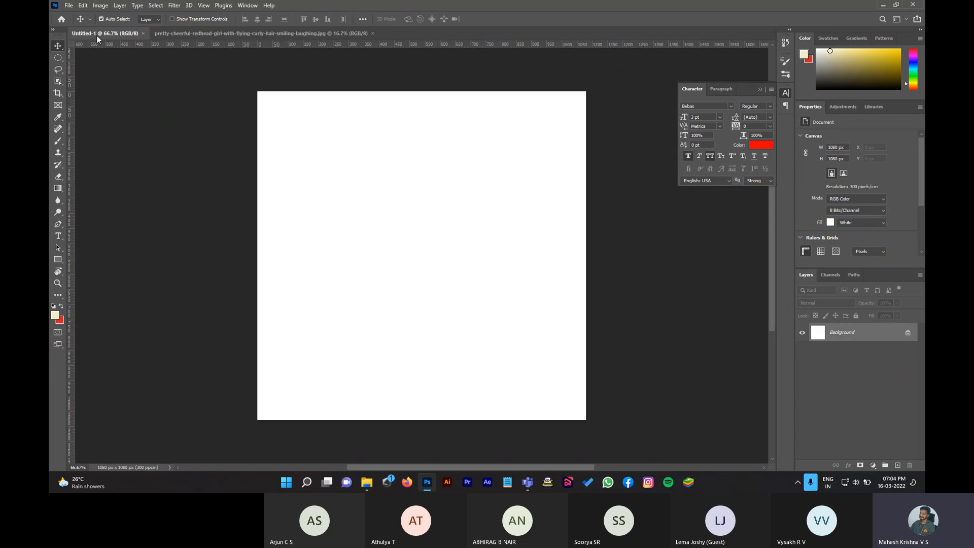
click(206, 34)
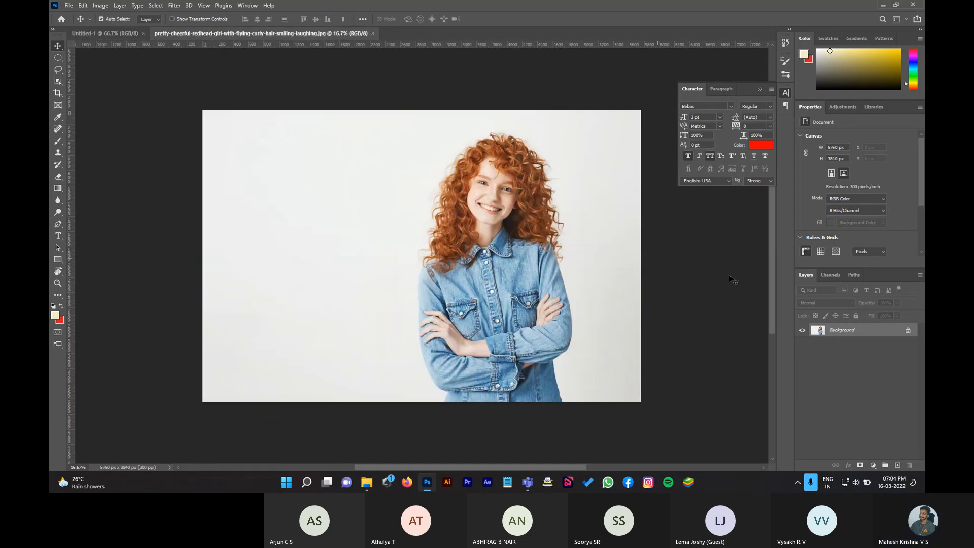
double_click(862, 330)
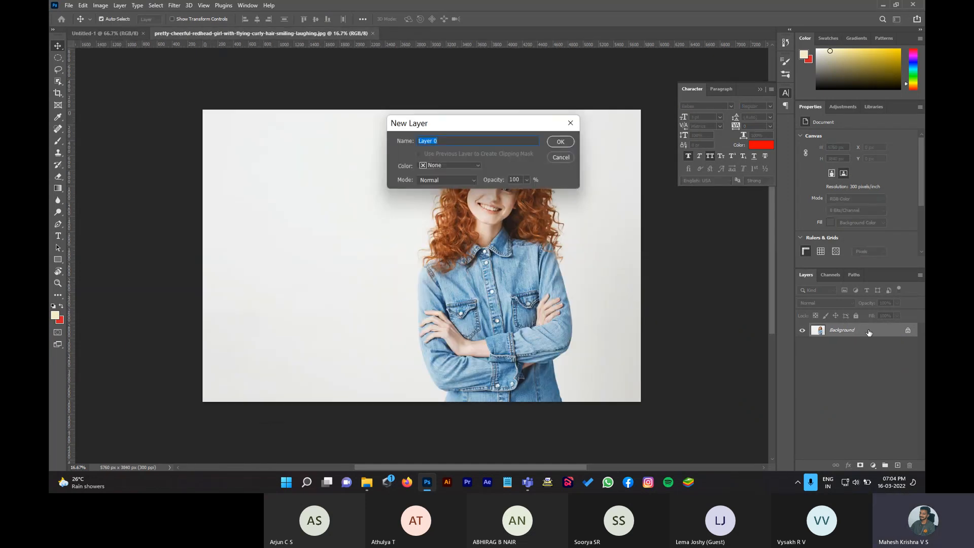
click(560, 142)
Step: Drag the photo into Untitled-1 as Layer 1 and position it to centre her face
drag(504, 176, 380, 168)
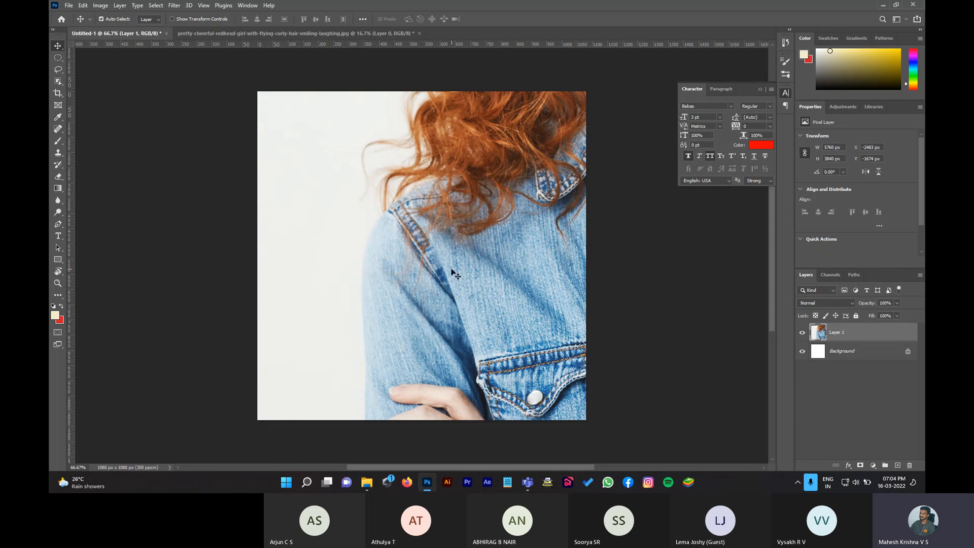
drag(517, 243, 391, 421)
drag(536, 190, 474, 282)
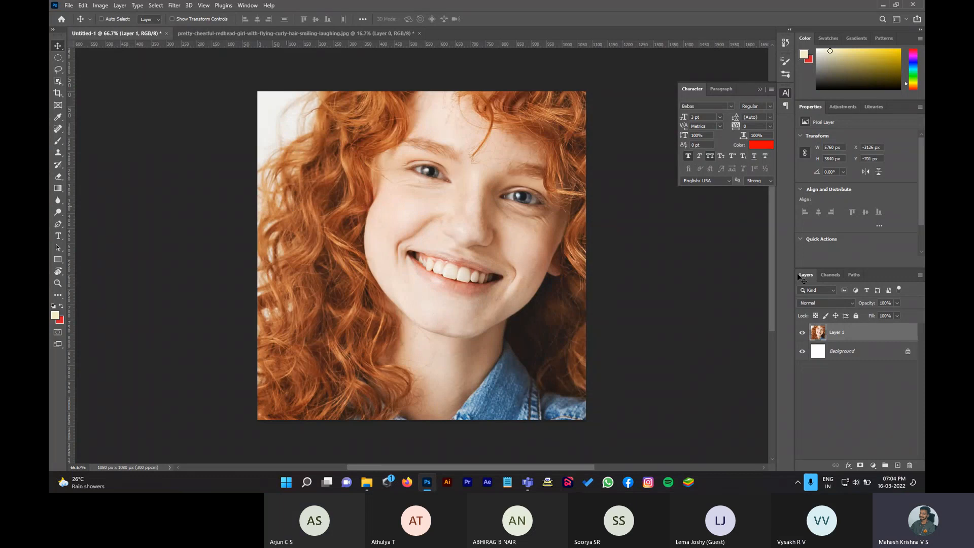
Step: Free-transform Layer 1 down to about 28% so the girl shows from hair to crossed arms
key(ctrl+t)
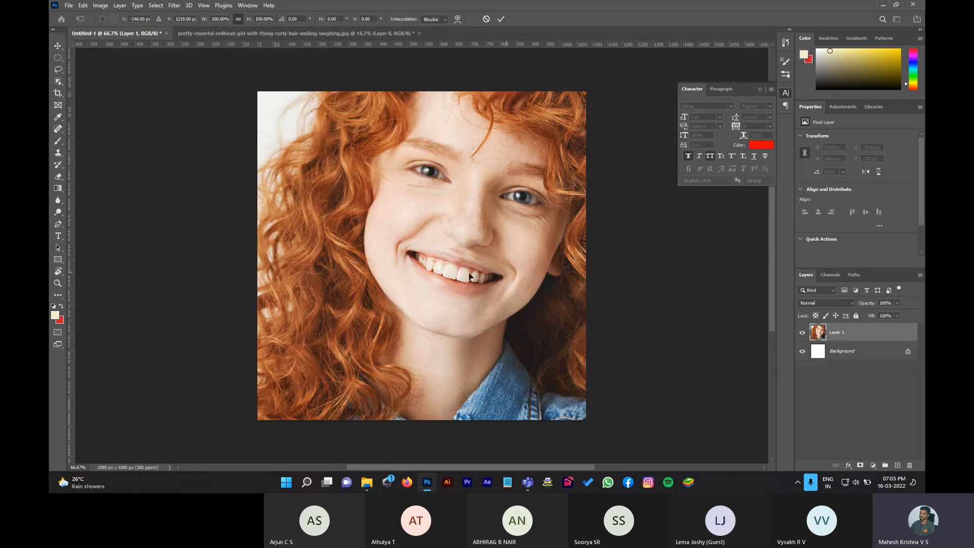
drag(516, 215, 443, 231)
key(ctrl+minus)
key(ctrl+minus)
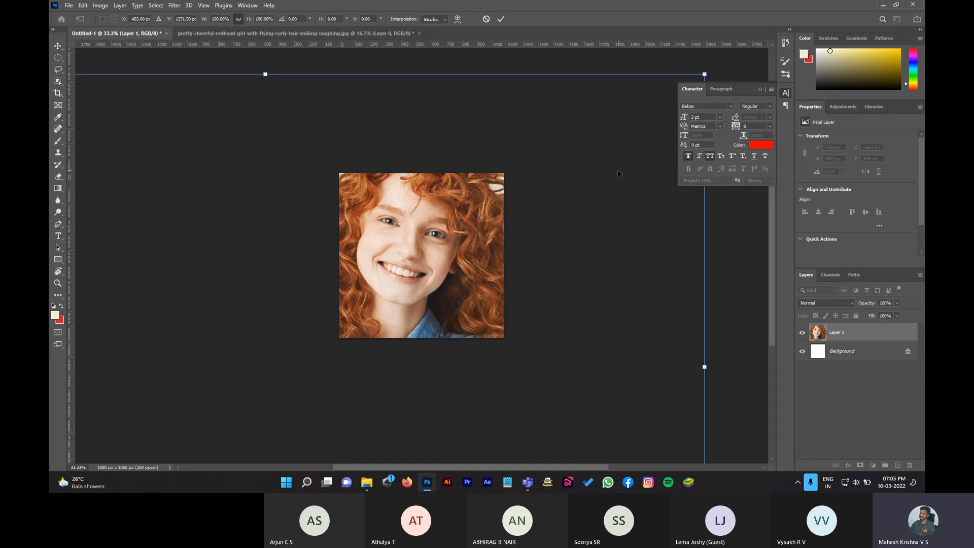
drag(703, 75, 290, 315)
drag(197, 379, 496, 206)
drag(607, 165, 413, 294)
drag(324, 339, 429, 220)
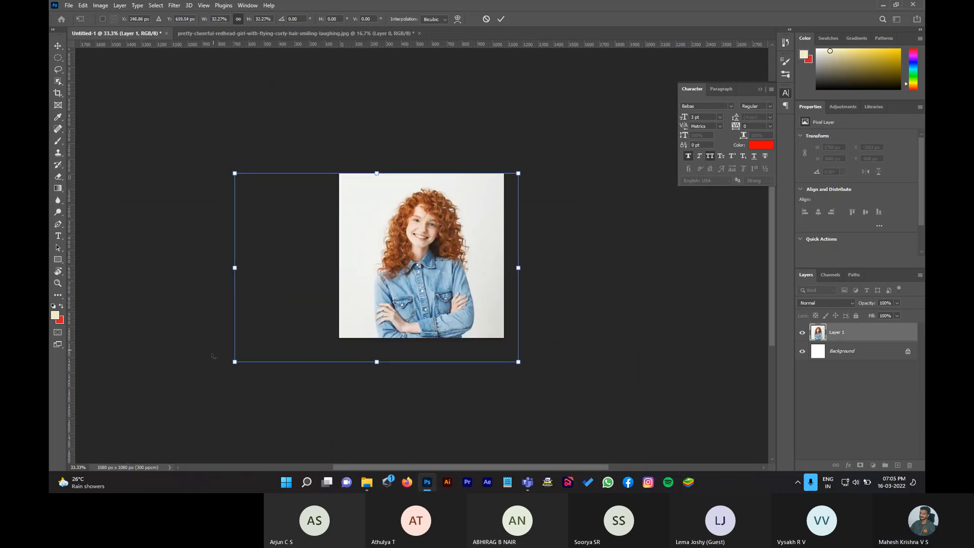
drag(234, 362, 270, 338)
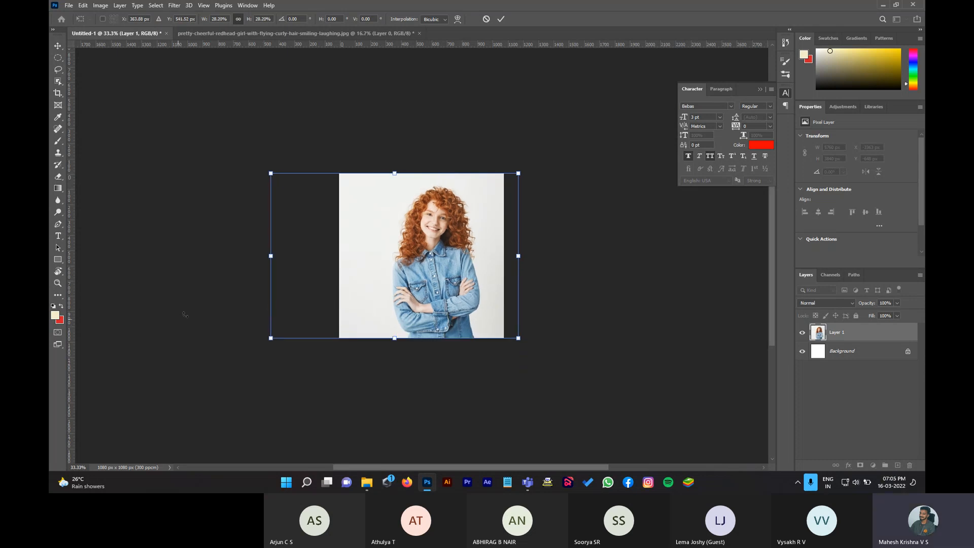
key(Return)
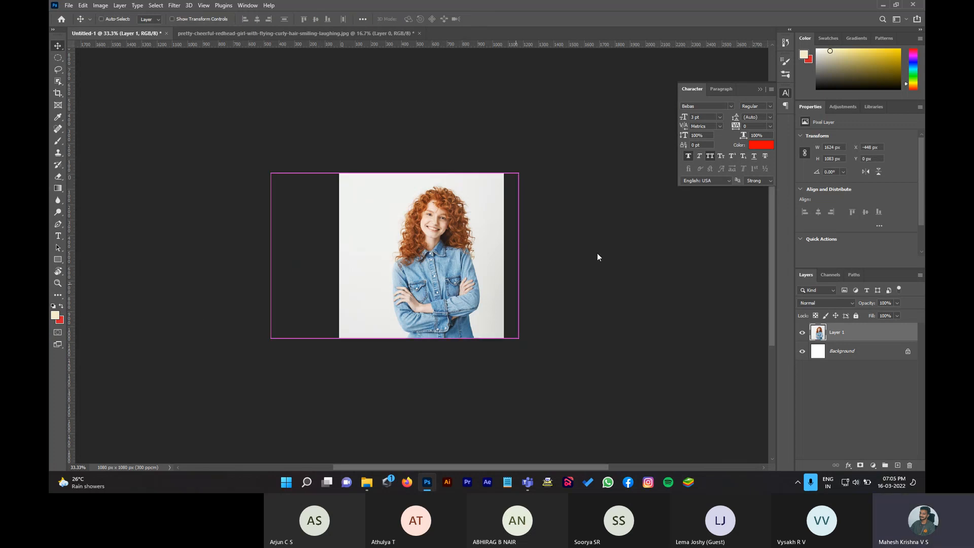
key(ctrl)
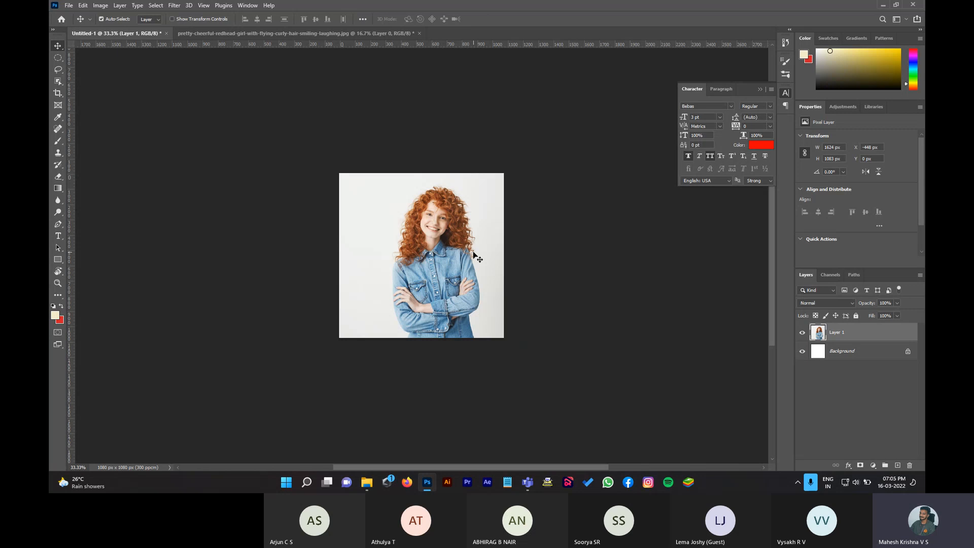
key(ctrl+plus)
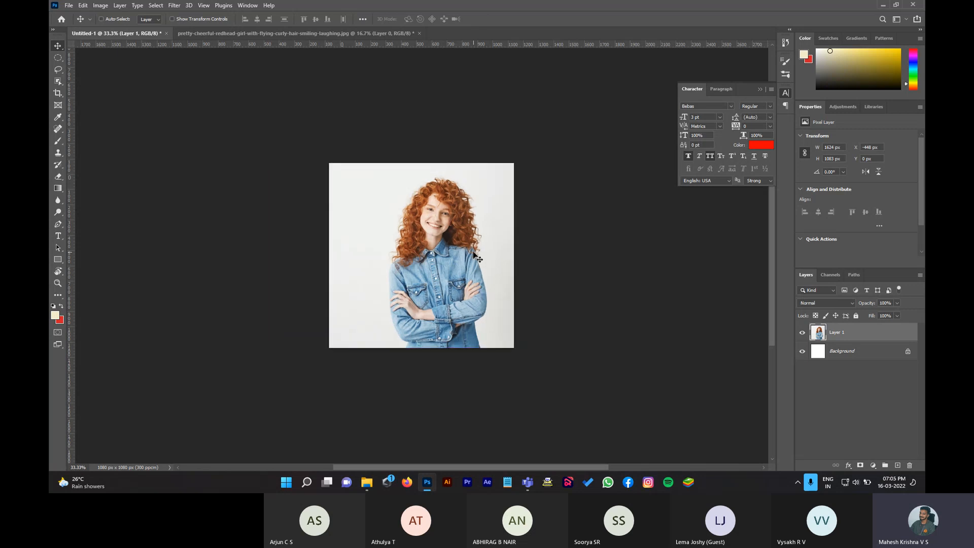
Step: Zoom in on Untitled-1, then return to the original redhead photo document
key(ctrl+plus)
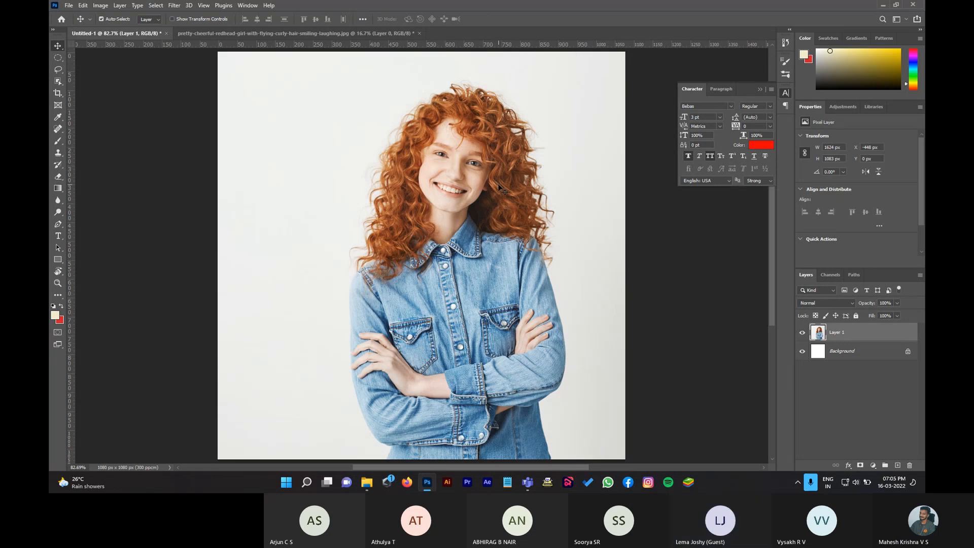
click(245, 37)
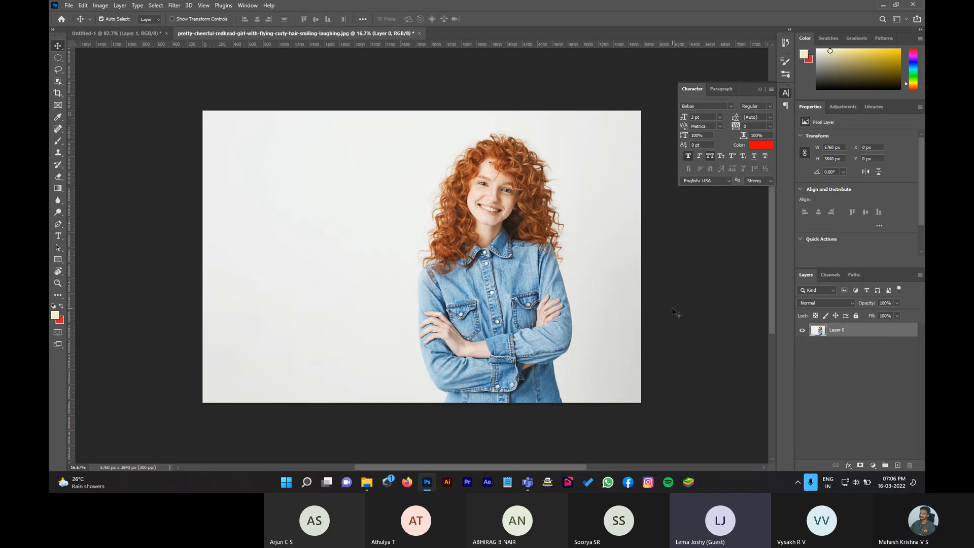
Step: Undo the placed photo in Untitled-1 and drag in a fresh full-size copy of the redhead photo
click(124, 32)
key(ctrl+z)
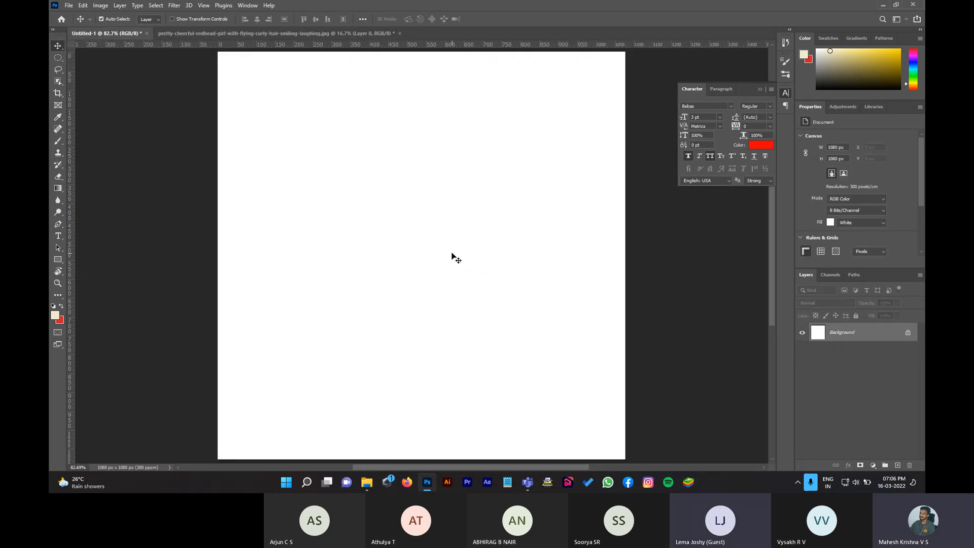
click(312, 33)
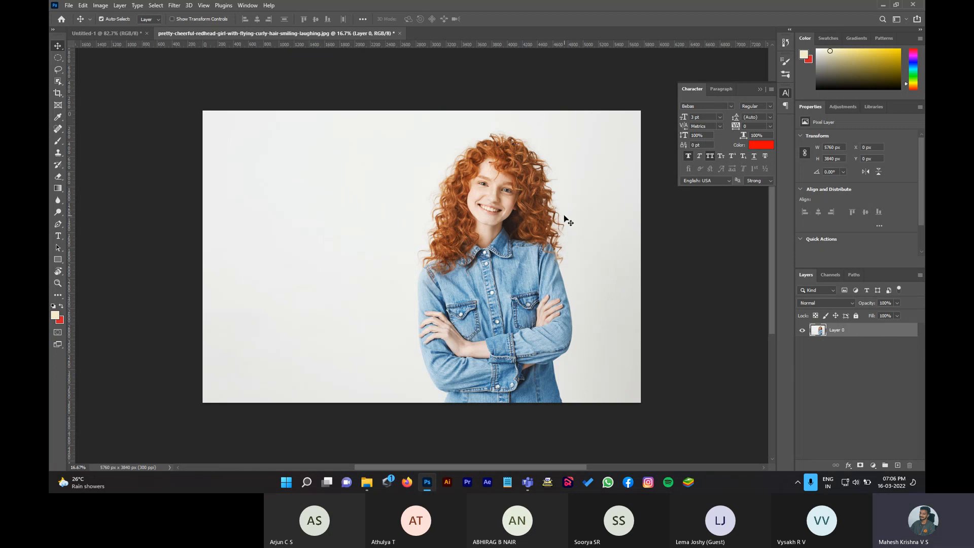
drag(567, 220, 410, 191)
drag(554, 141, 347, 130)
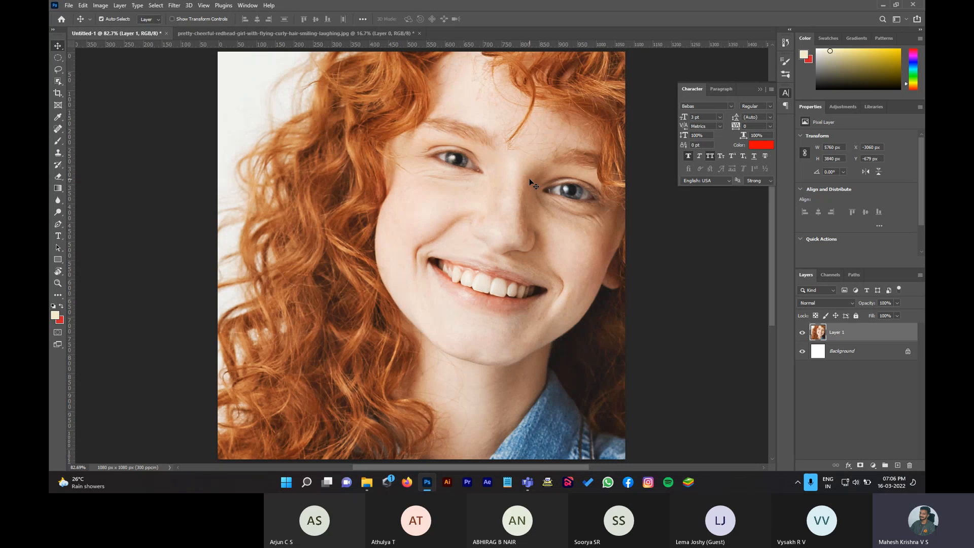
key(ctrl+t)
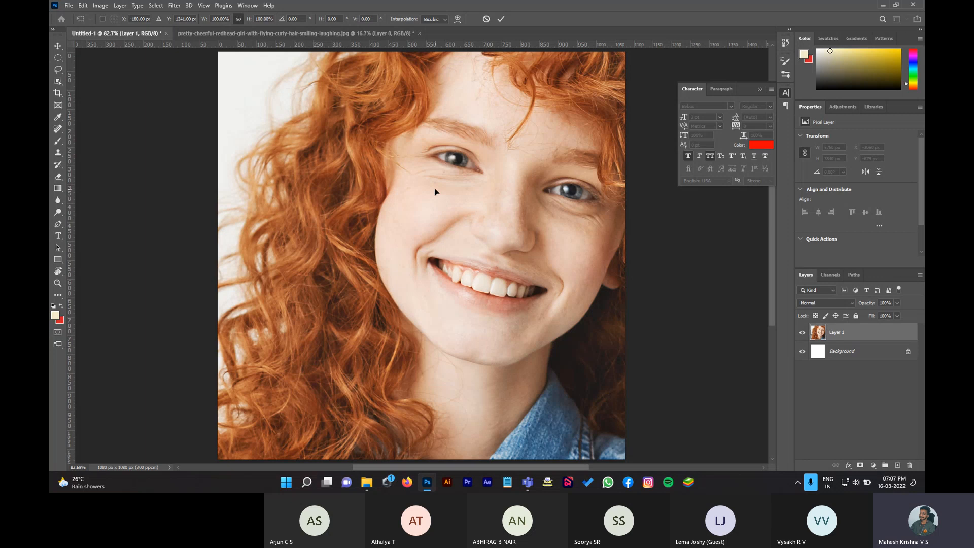
Step: Scale Layer 1 to about 1650 × 1101 px so the whole redhead fits the canvas
key(ctrl+minus)
key(ctrl+minus)
key(ctrl+minus)
key(ctrl+minus)
key(ctrl+minus)
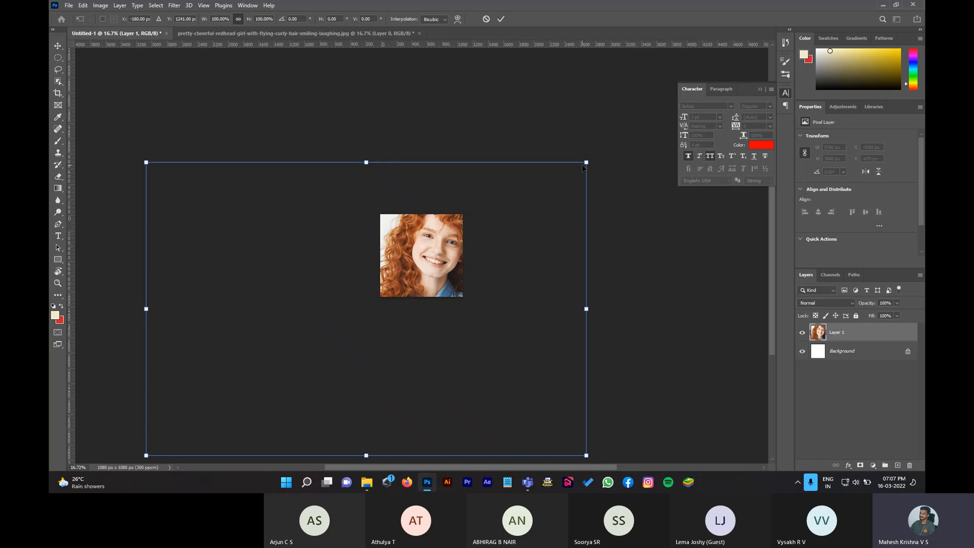
drag(586, 162, 416, 276)
drag(185, 314, 303, 241)
drag(399, 203, 399, 237)
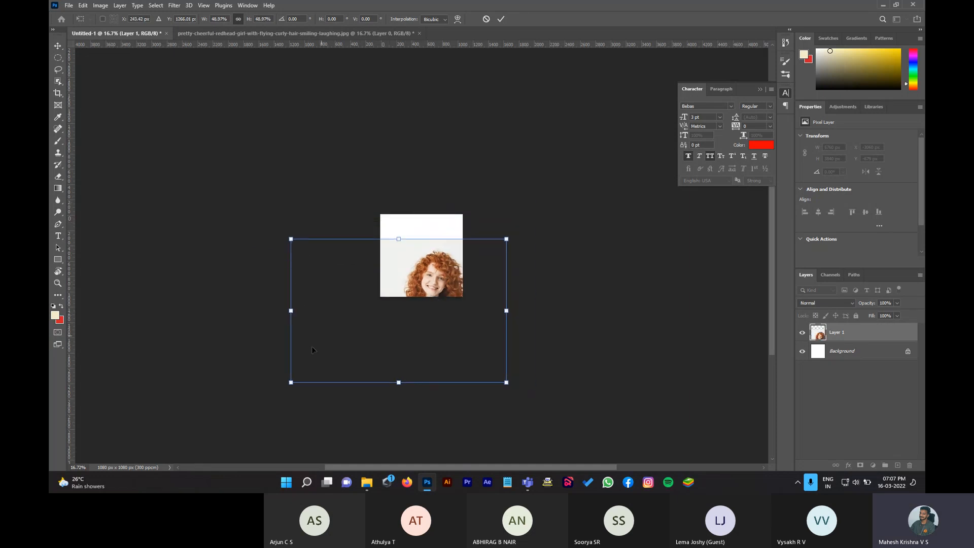
drag(290, 382, 333, 354)
drag(432, 300, 419, 265)
drag(483, 319, 463, 295)
drag(463, 251, 466, 255)
mouse_move(335, 298)
mouse_down()
mouse_move(374, 273)
mouse_move(418, 272)
mouse_move(343, 297)
mouse_up()
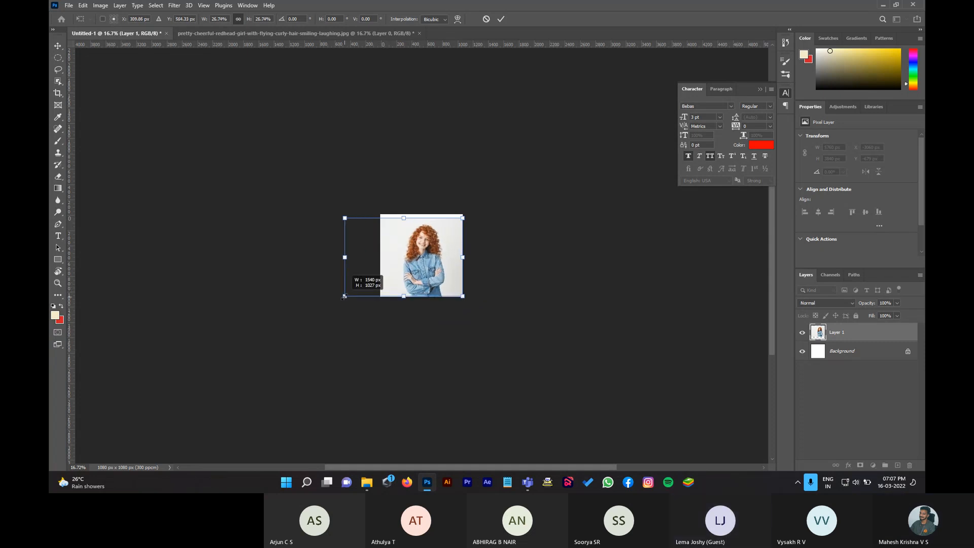
drag(463, 216, 472, 211)
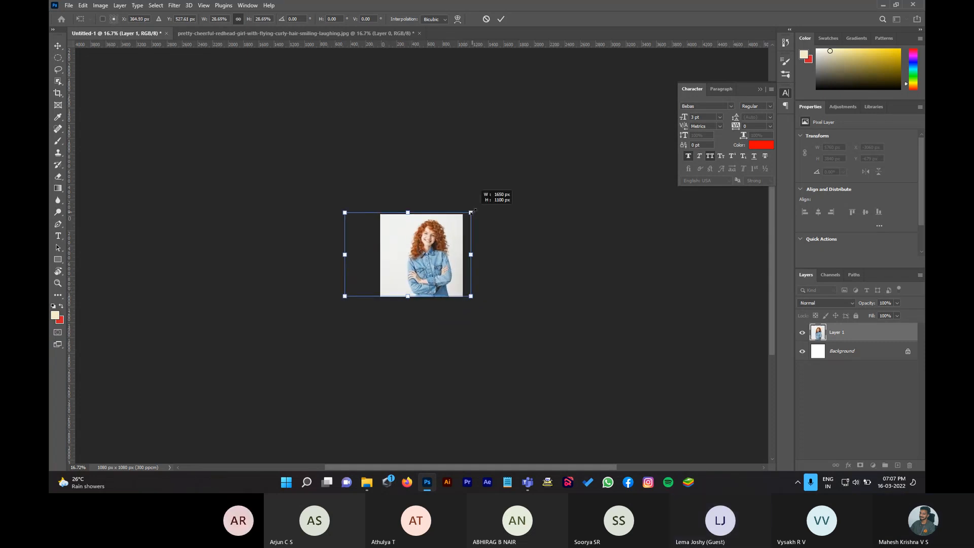
key(Return)
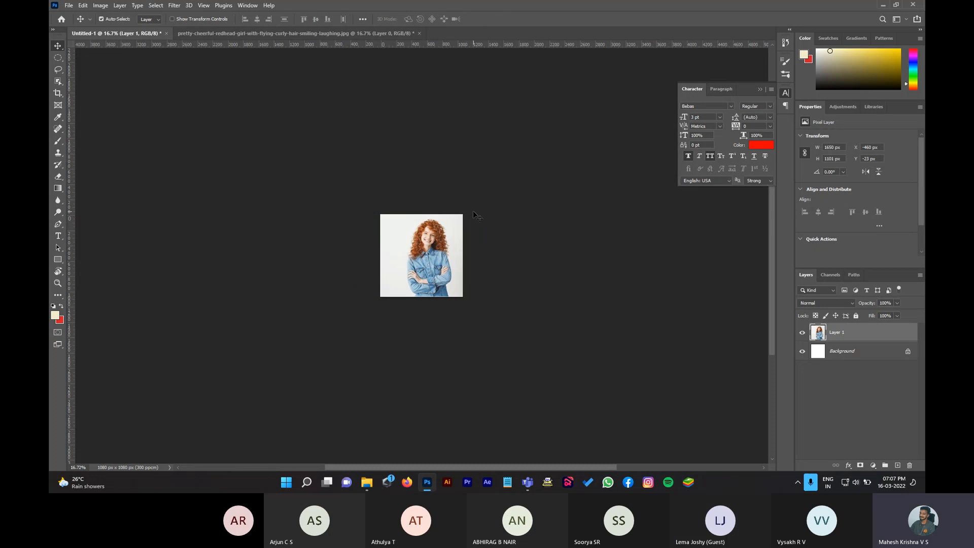
Step: Close the redhead photo without saving and delete Layer 1 from Untitled-1
key(ctrl+0)
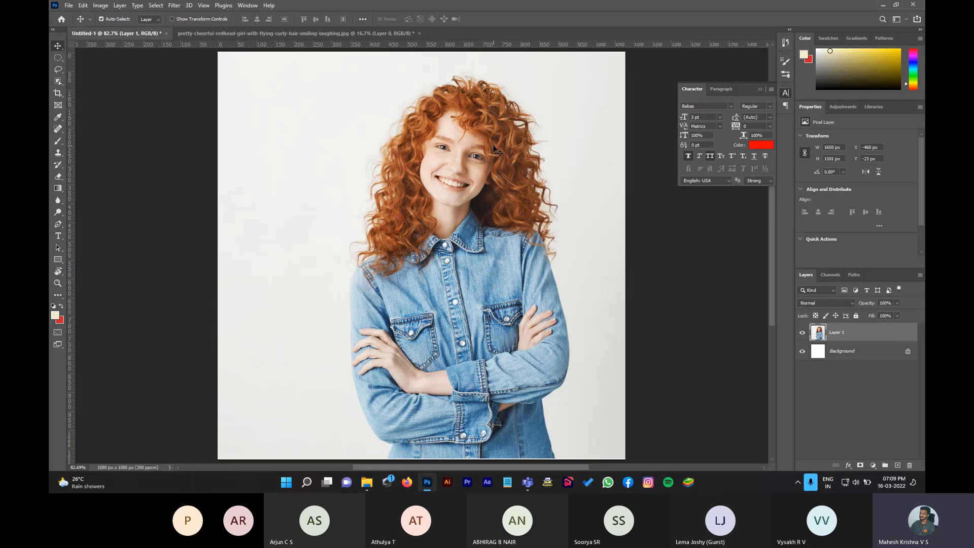
click(420, 33)
click(482, 181)
key(Delete)
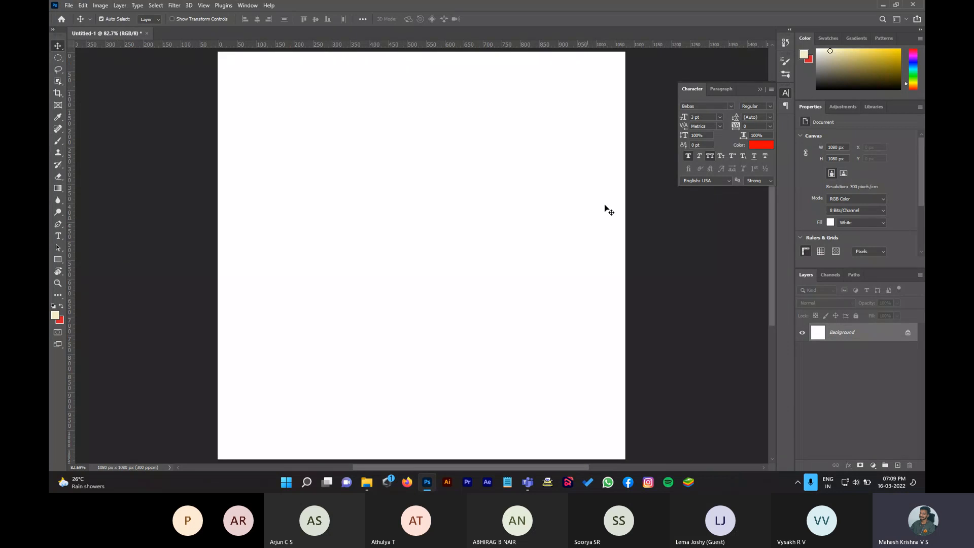
Step: Show the Desktop folder in a restored-down File Explorer window beside Photoshop
click(367, 482)
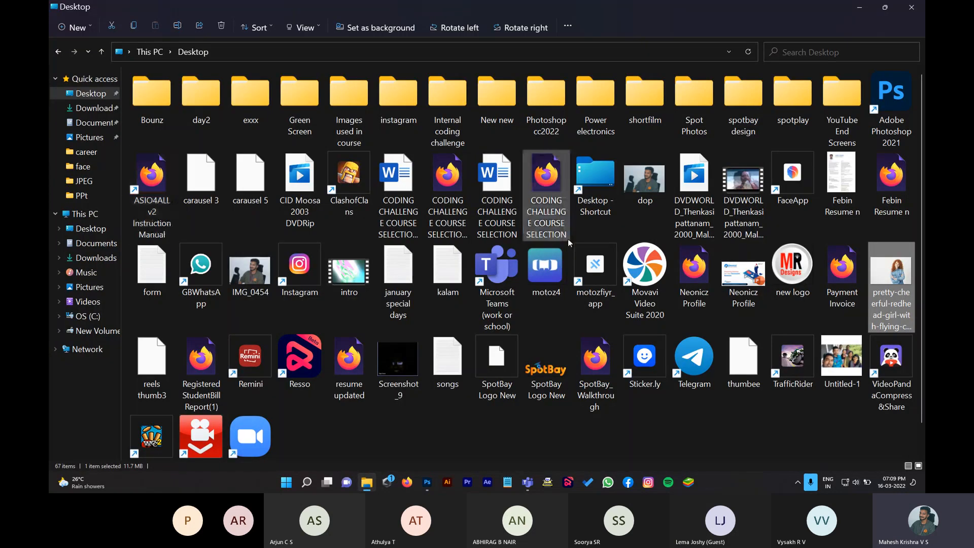
scroll(568, 238, down, 1)
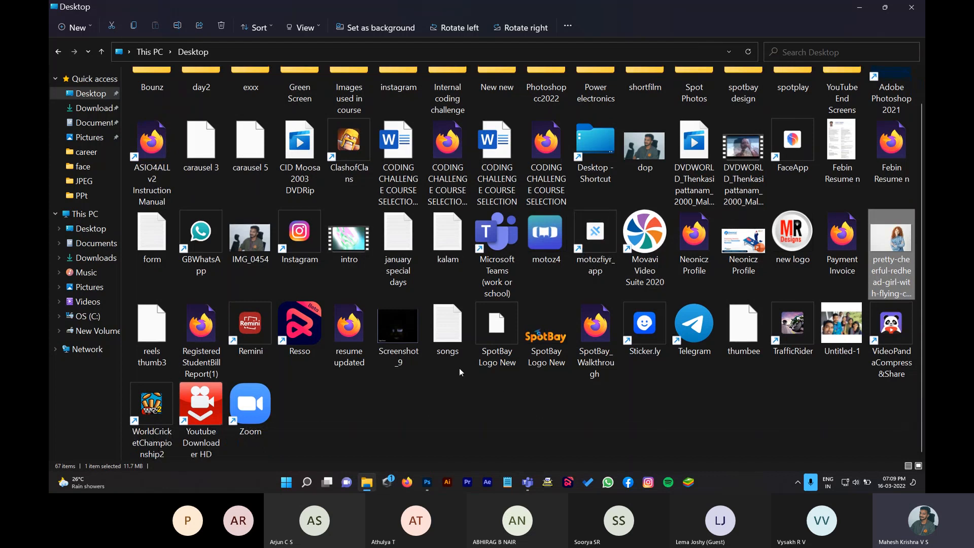
scroll(694, 238, up, 1)
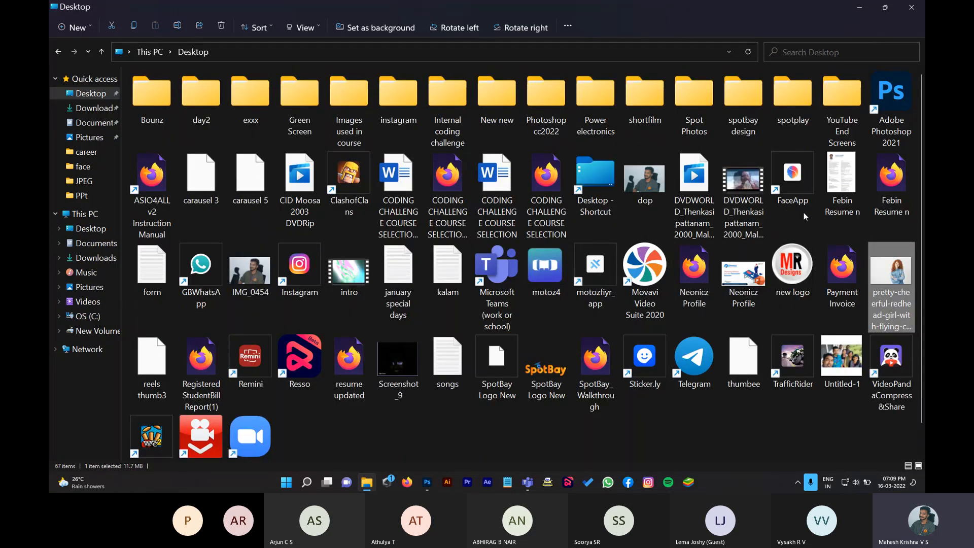
scroll(803, 217, down, 1)
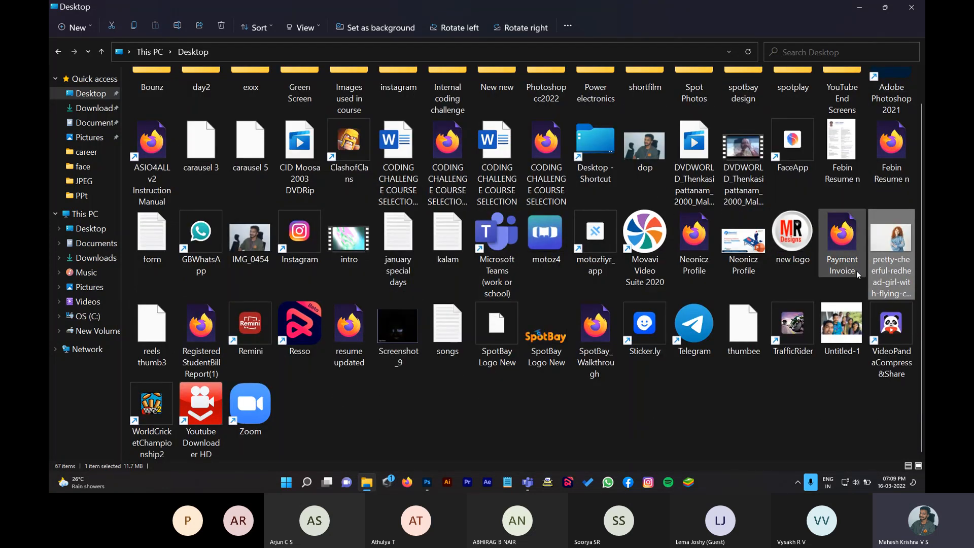
drag(894, 240, 430, 484)
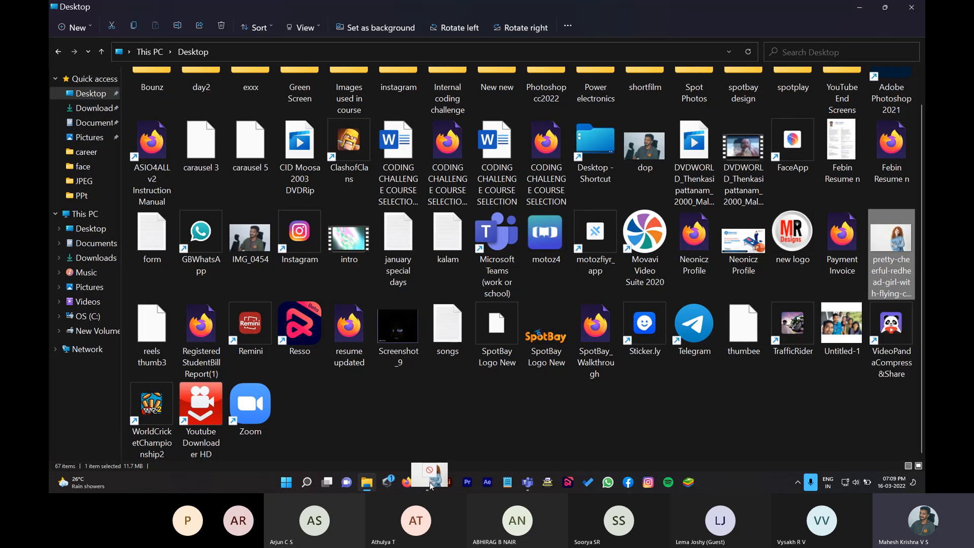
drag(430, 485, 432, 479)
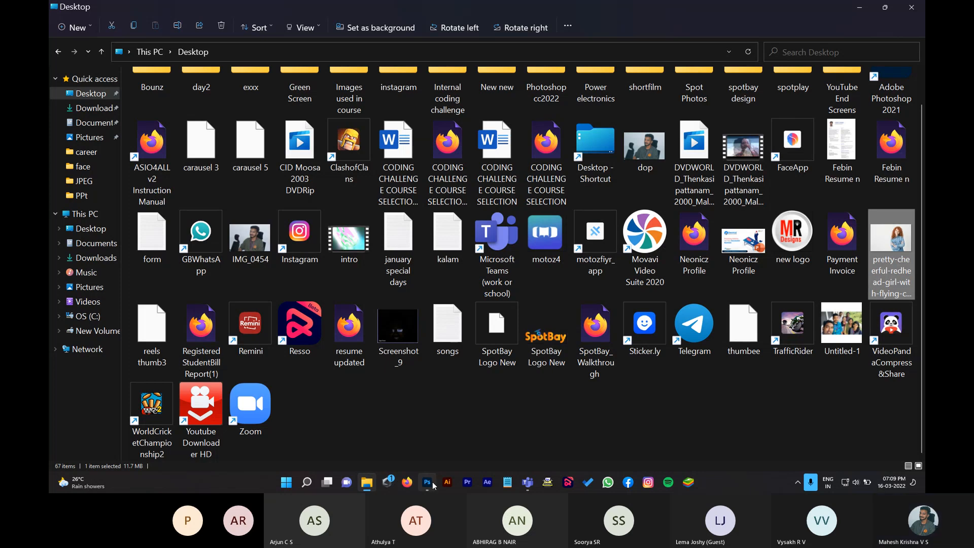
click(883, 8)
scroll(649, 213, up, 3)
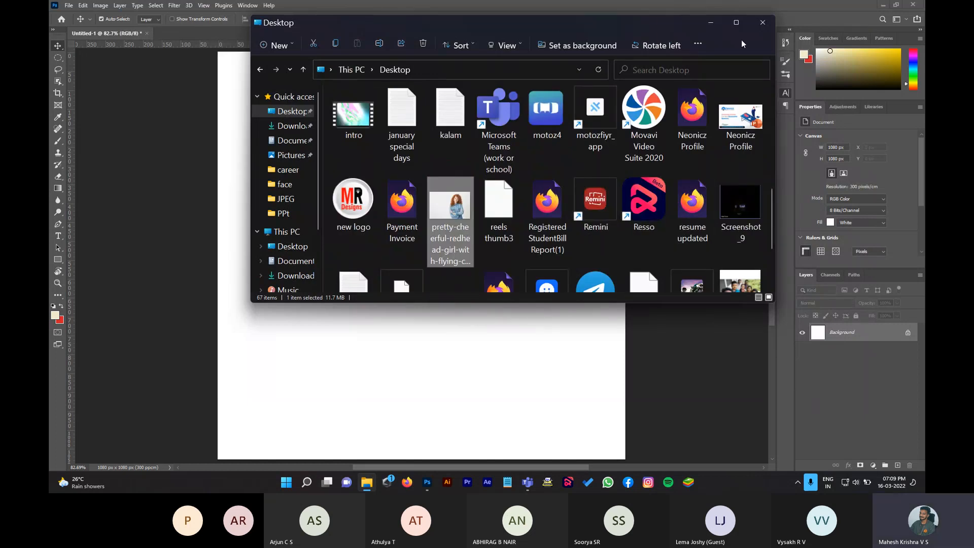
Step: Drop the redhead photo in as a smart object, scaled to 1620 × 1080 px and shifted left
drag(445, 215, 466, 385)
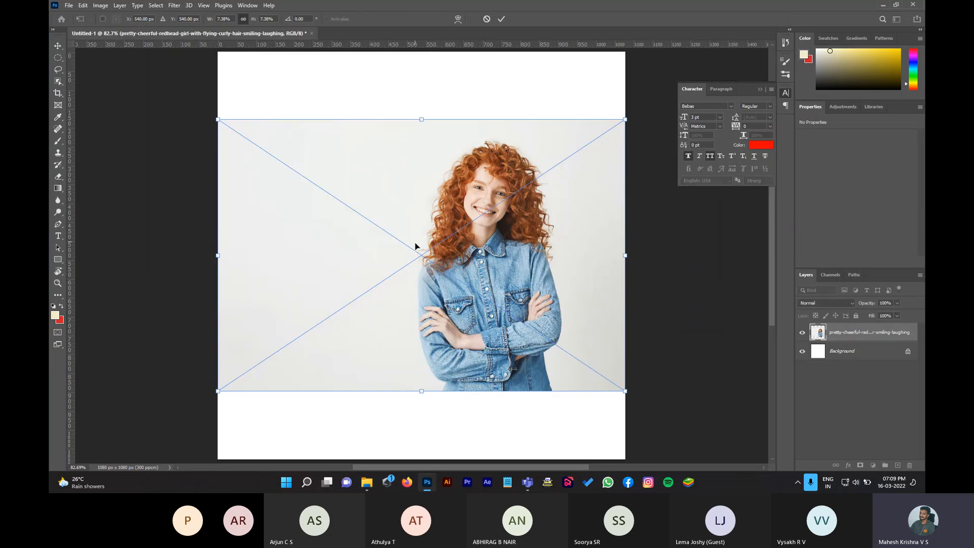
drag(423, 120, 425, 53)
scroll(458, 285, down, 1)
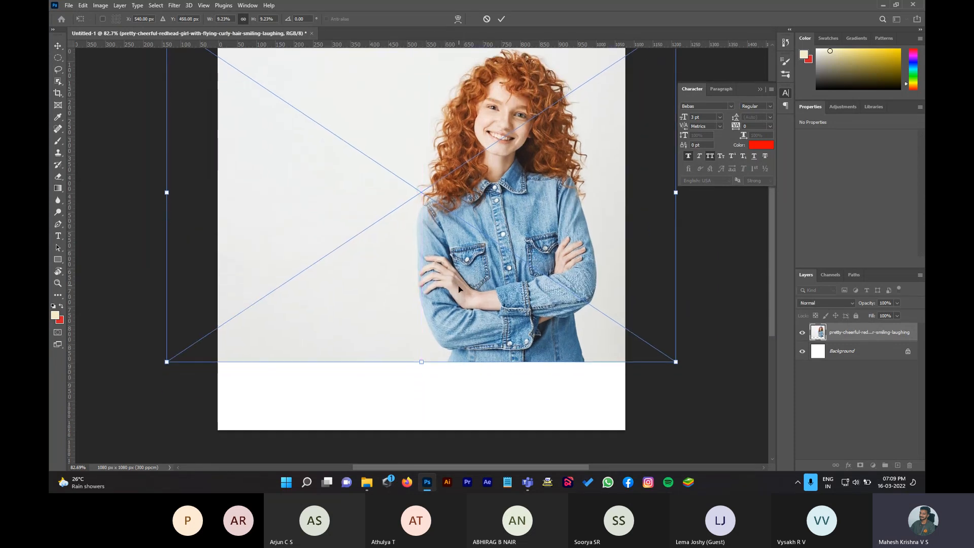
drag(421, 363, 430, 435)
drag(501, 370, 436, 370)
key(Return)
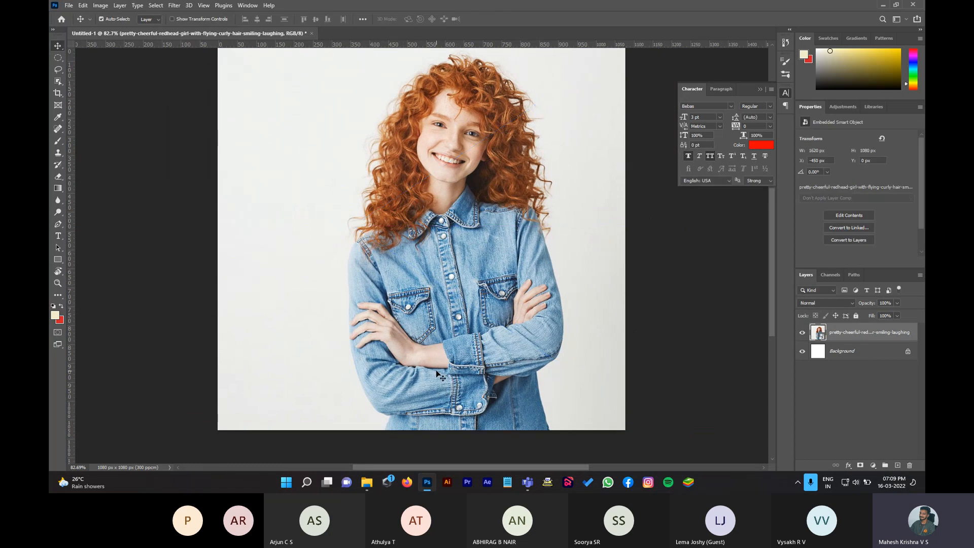
scroll(517, 357, up, 1)
key(ctrl)
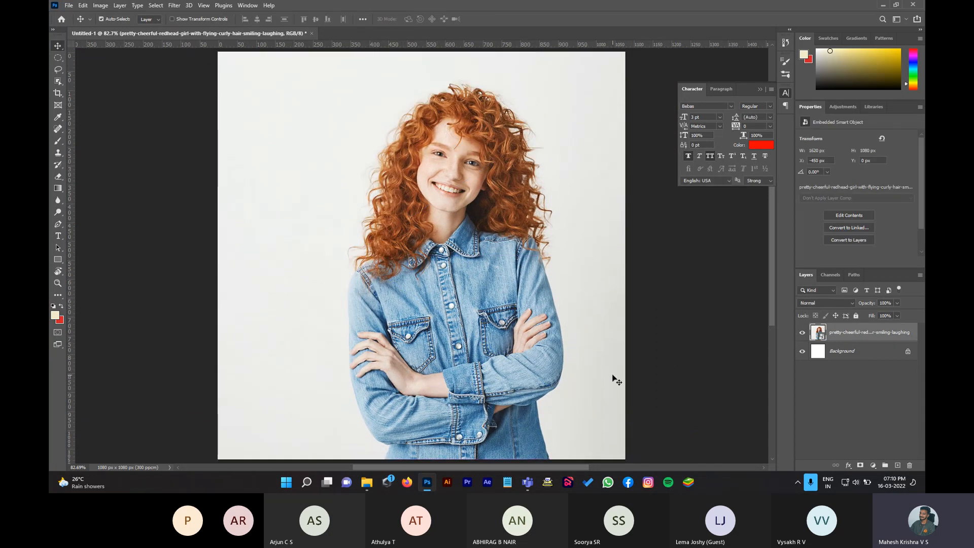
Step: Delete the embedded photo layer and place the redhead photo again as a linked file
key(Delete)
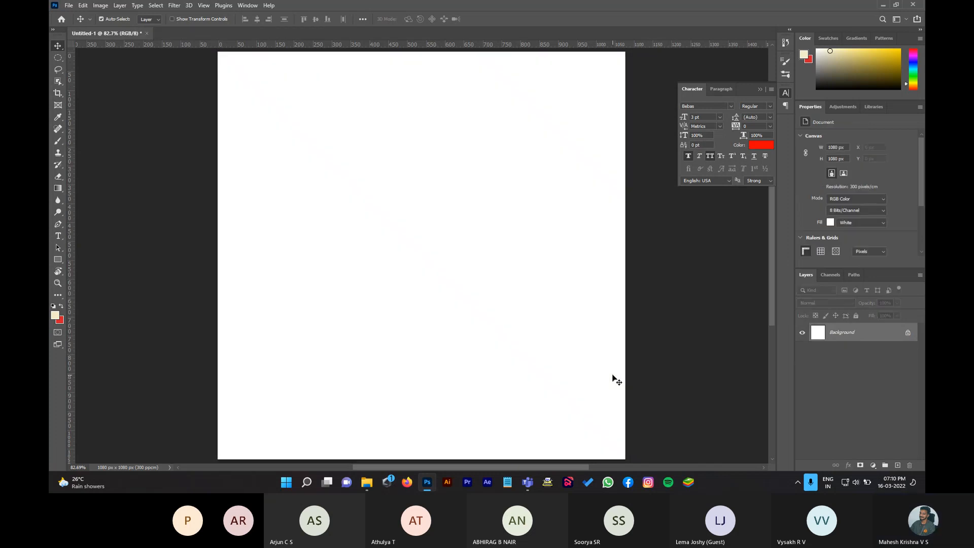
click(68, 6)
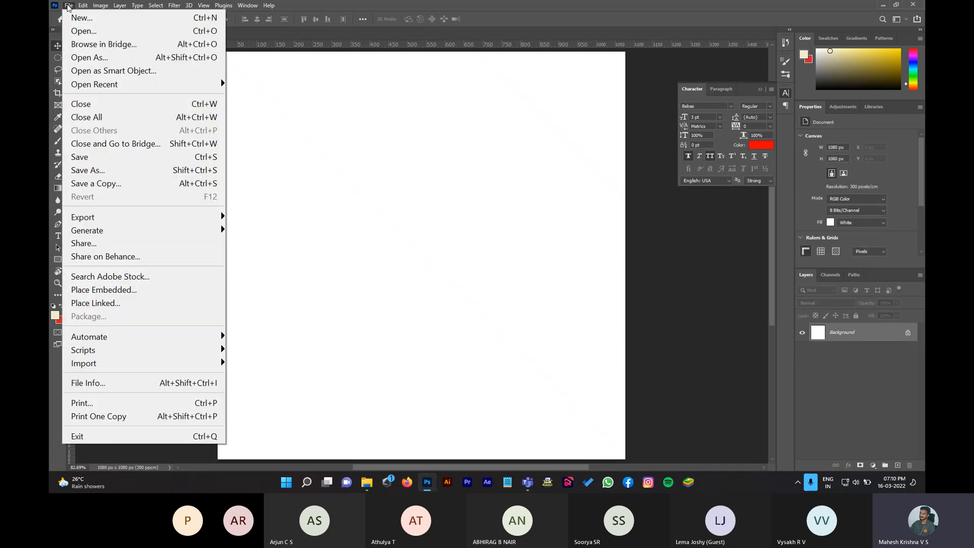
click(95, 303)
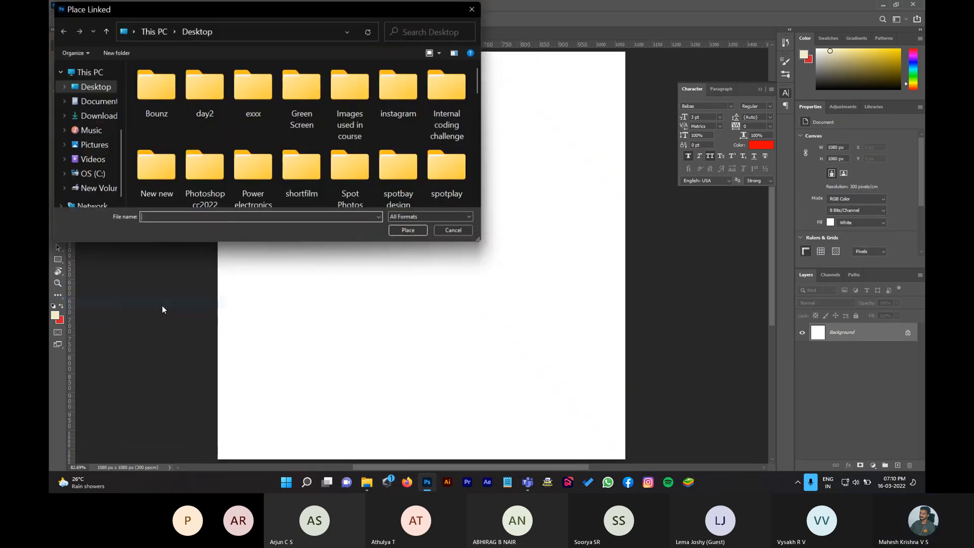
scroll(304, 99, down, 5)
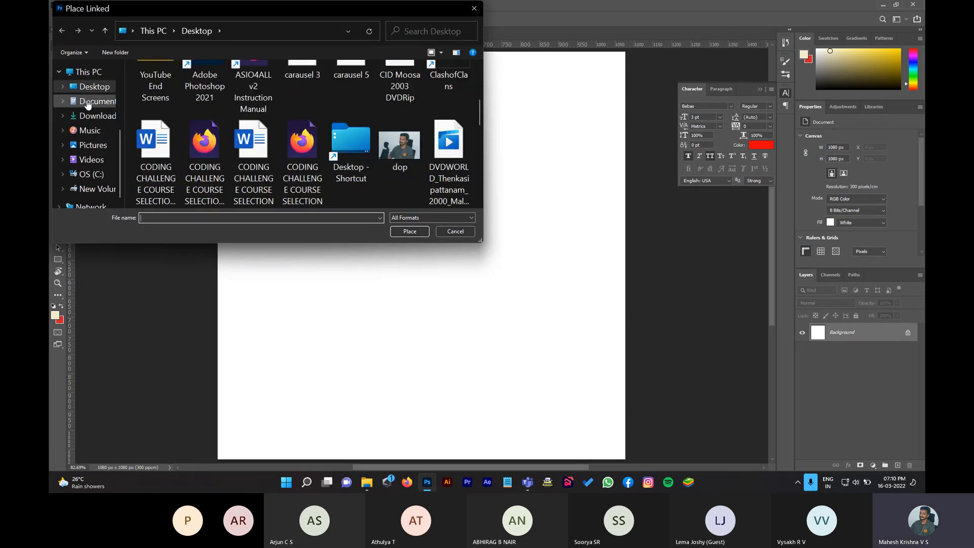
scroll(375, 114, down, 2)
scroll(376, 140, down, 4)
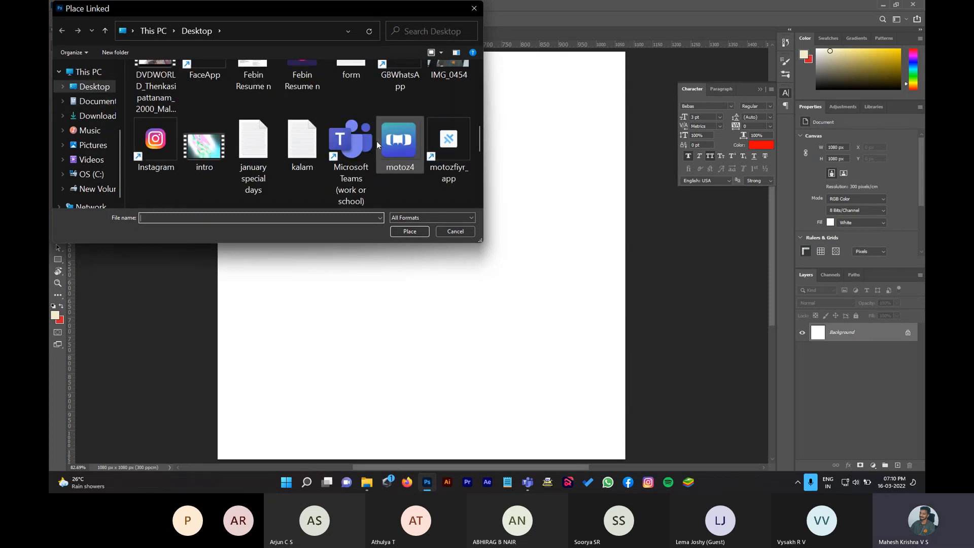
click(397, 147)
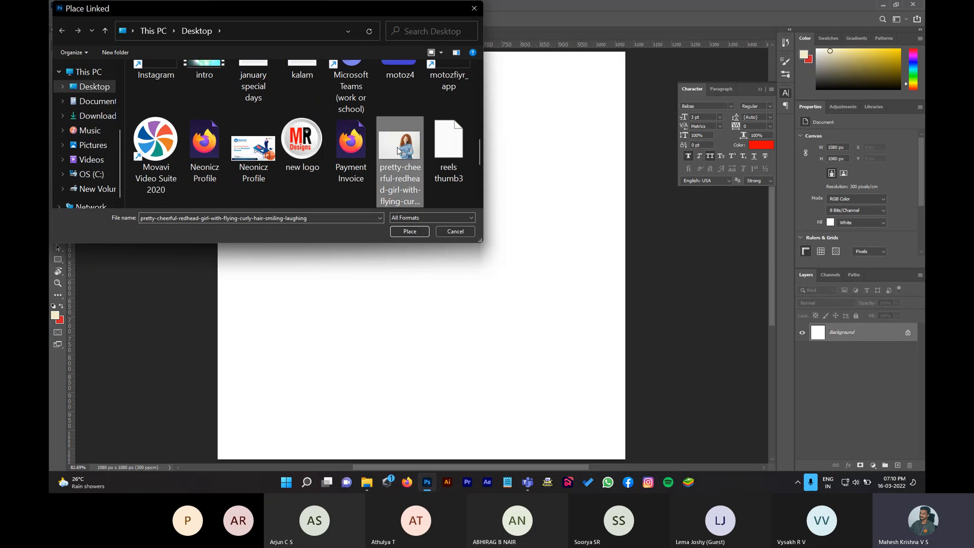
key(Return)
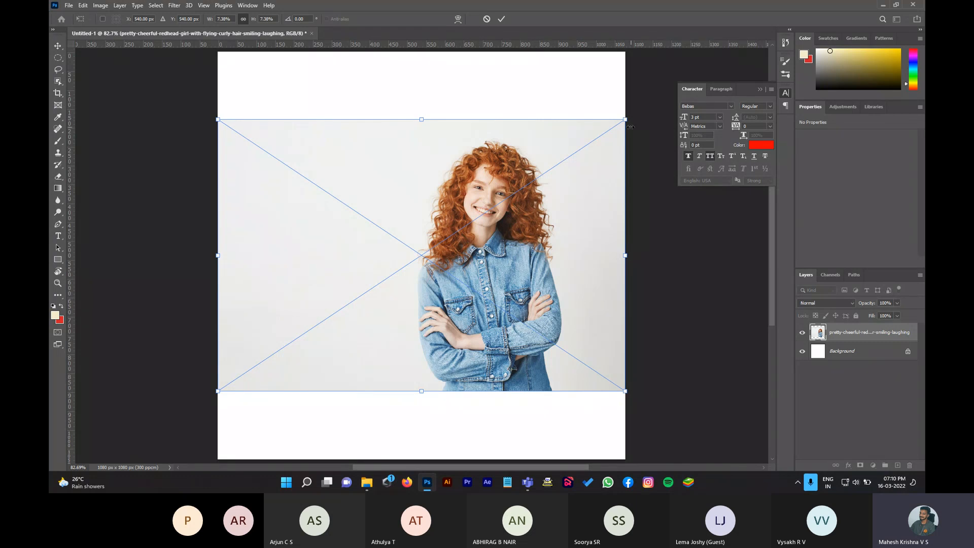
Step: Scale the linked photo up to 1620 × 1080 px, shift it left to centre the girl, and commit
drag(624, 119, 699, 33)
drag(589, 255, 522, 242)
scroll(399, 433, down, 1)
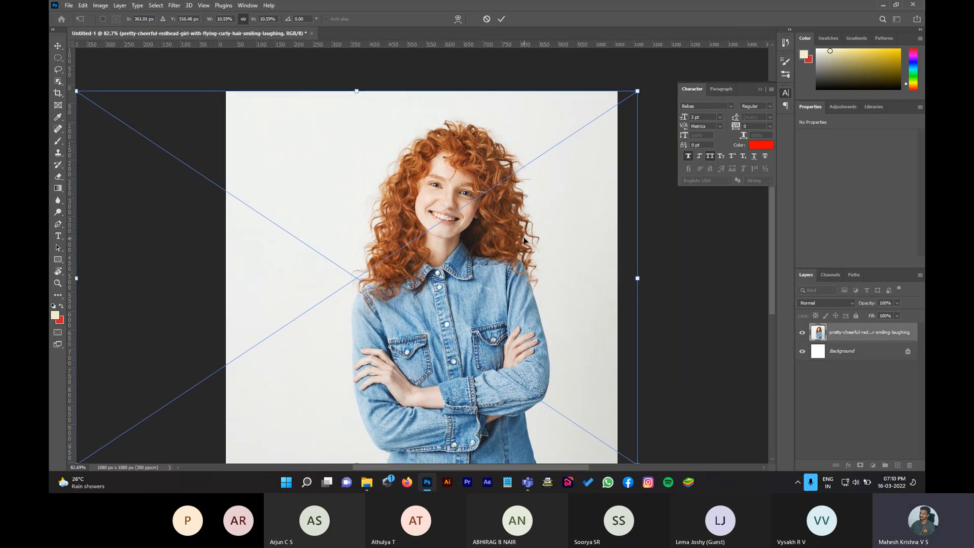
drag(358, 430, 358, 447)
drag(452, 387, 443, 387)
key(Return)
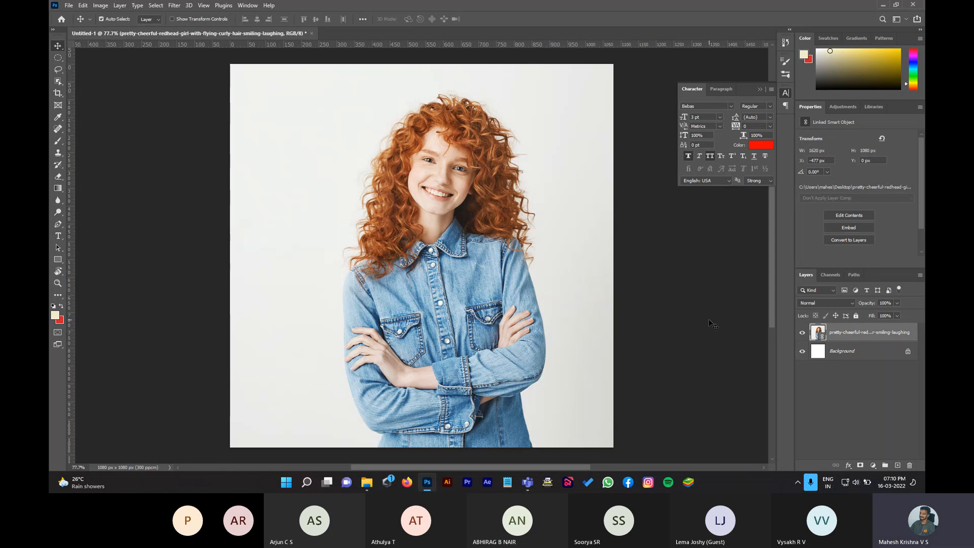
Step: Try the selection tools in the toolbar group, ending with the Object Selection Tool active
click(58, 82)
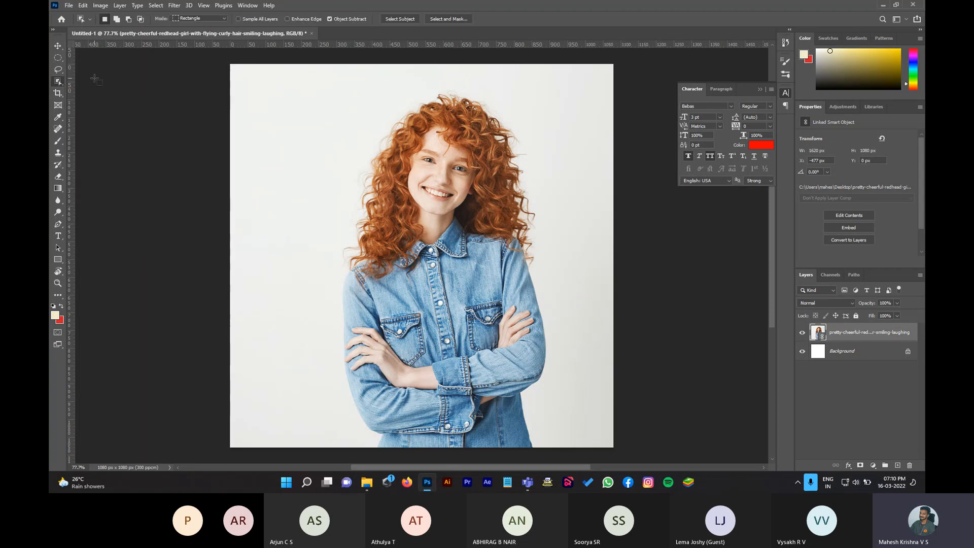
right_click(57, 83)
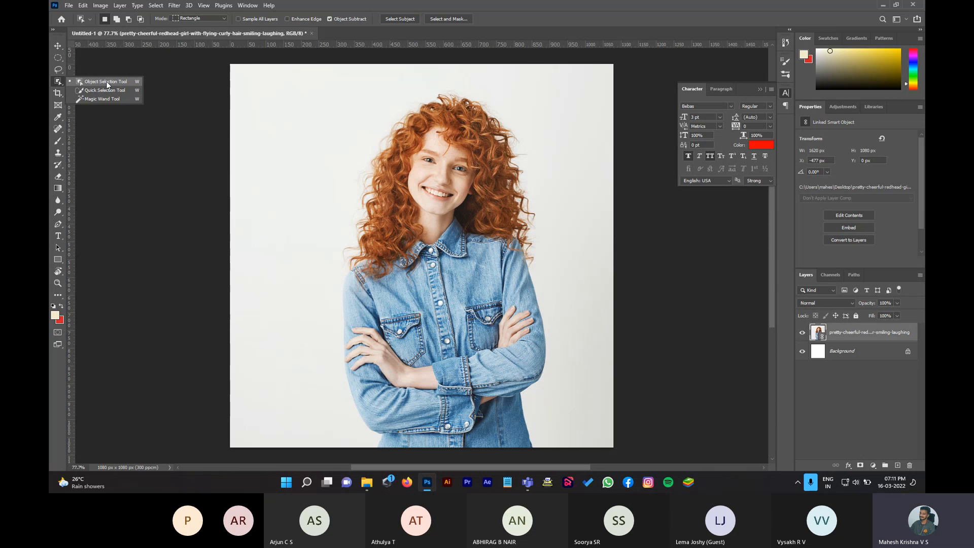
click(106, 82)
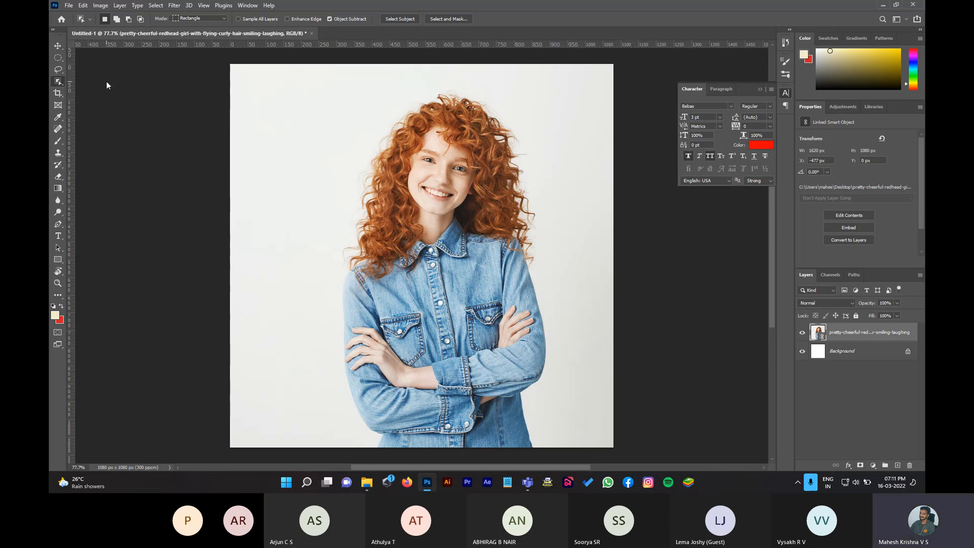
right_click(57, 83)
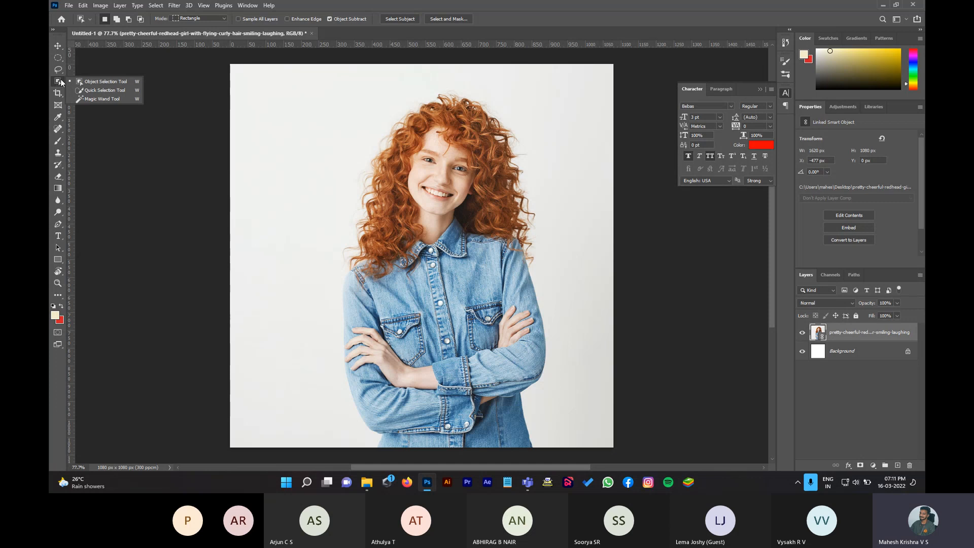
click(94, 91)
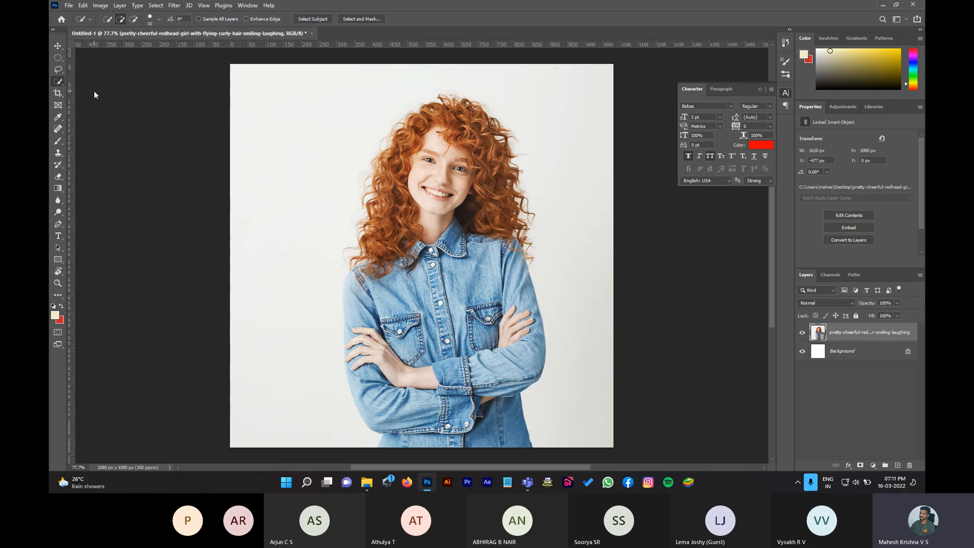
right_click(59, 83)
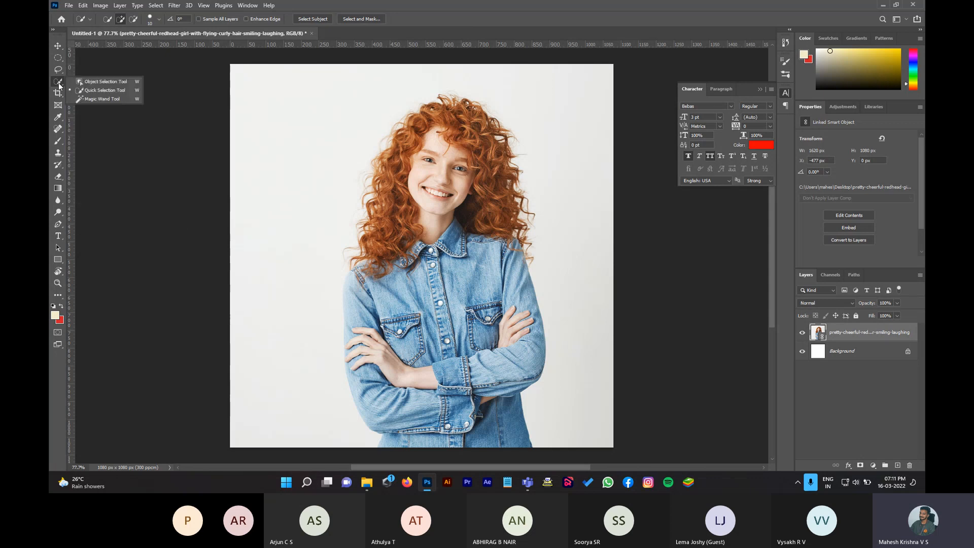
click(94, 82)
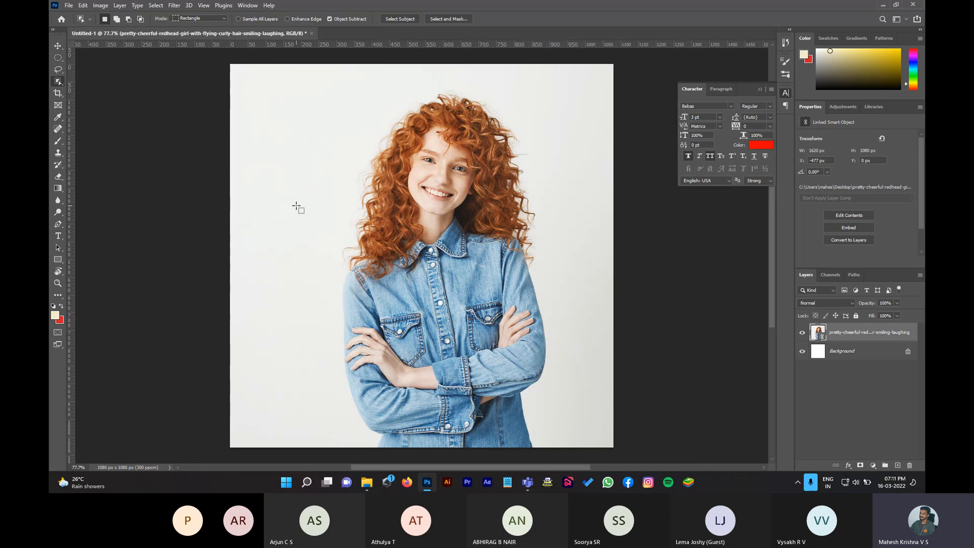
Step: Drag an Object Selection box around the woman to select her
scroll(298, 206, down, 2)
scroll(298, 206, up, 1)
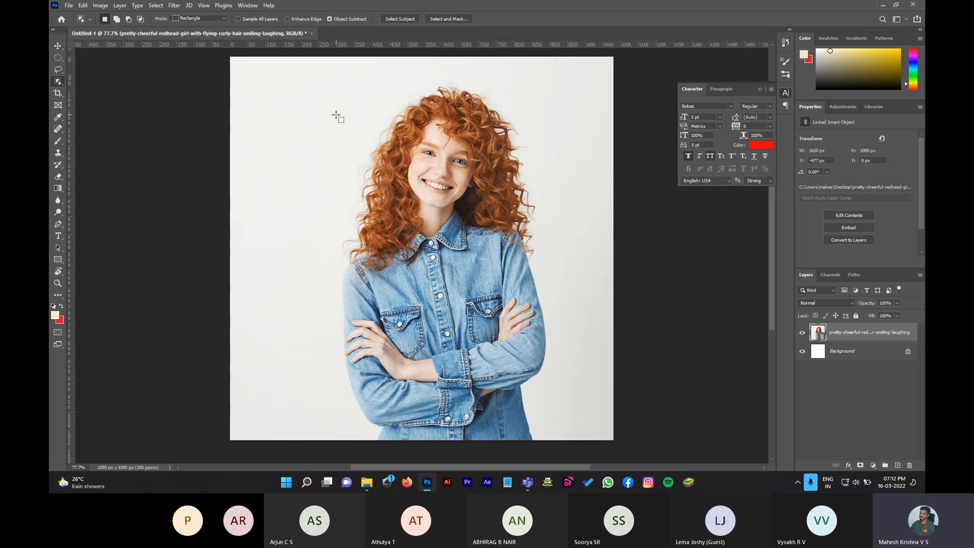
drag(272, 78, 593, 433)
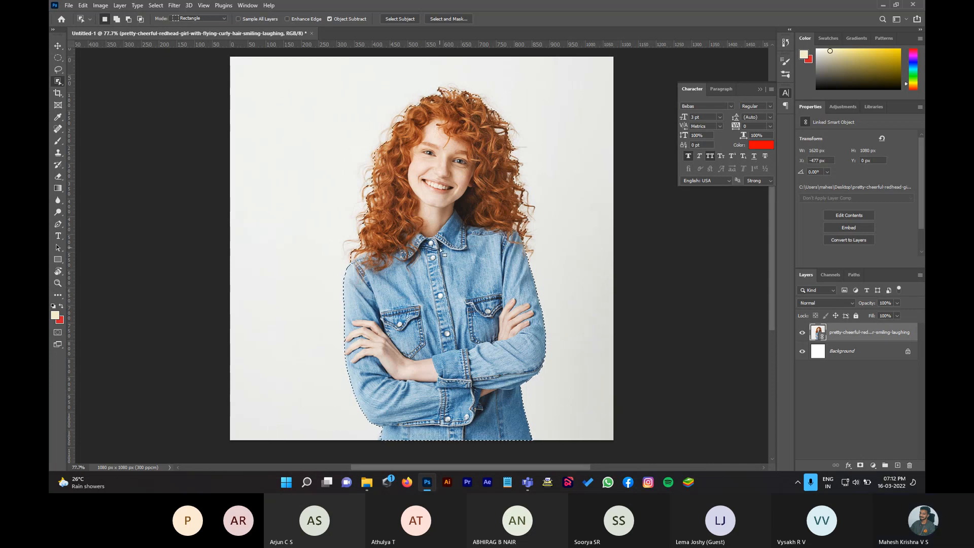
Step: Zoom to 200% to inspect the selection edge along her hair and shirt, then fit the view
key(z)
click(382, 204)
click(383, 204)
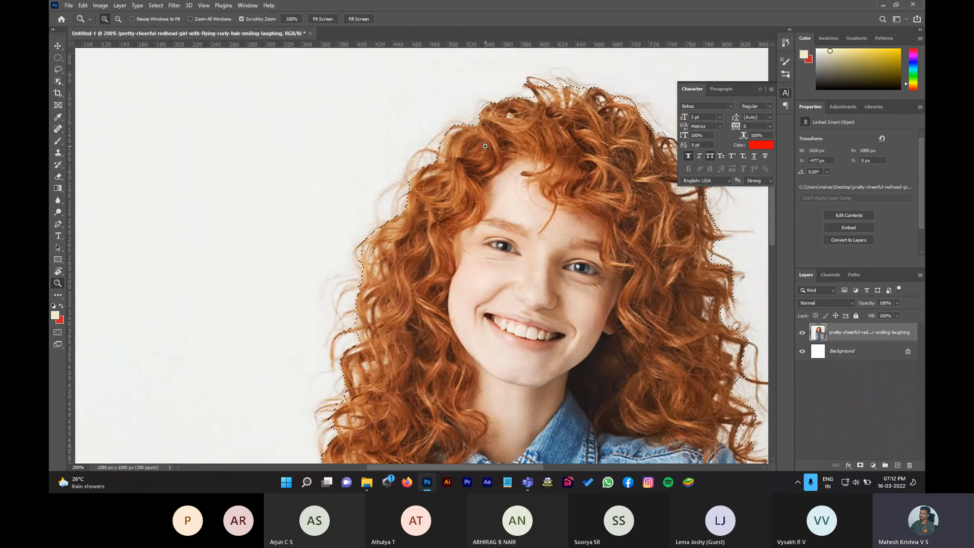
scroll(643, 263, down, 5)
scroll(643, 263, down, 6)
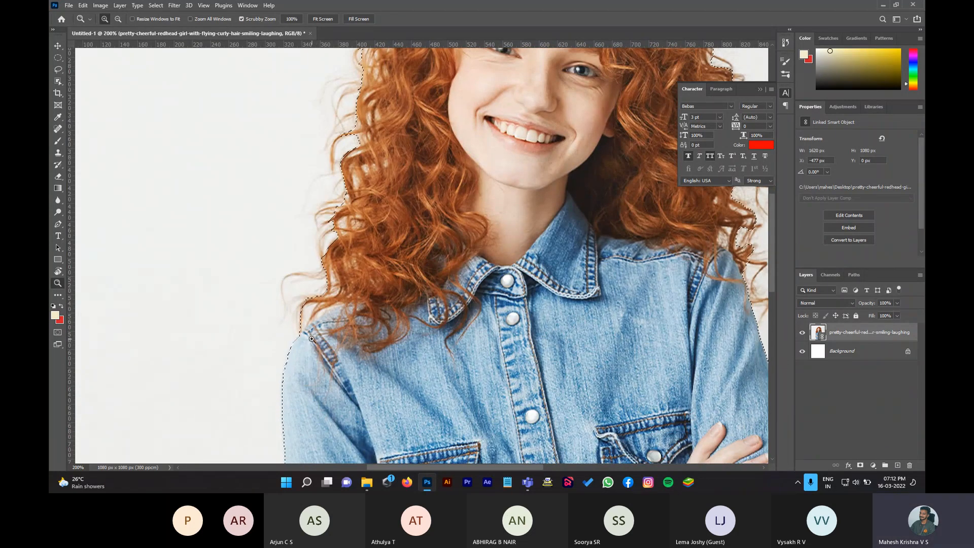
scroll(327, 299, down, 6)
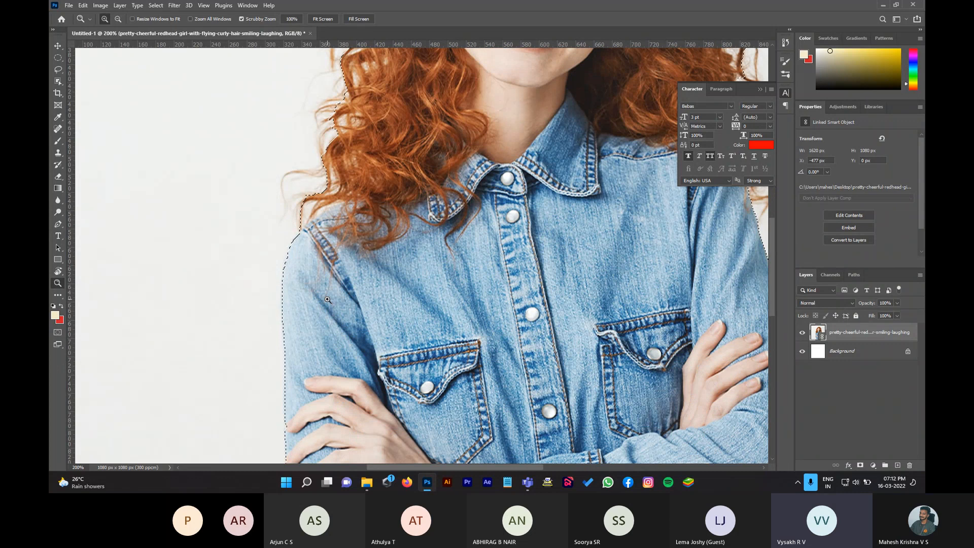
key(ctrl+0)
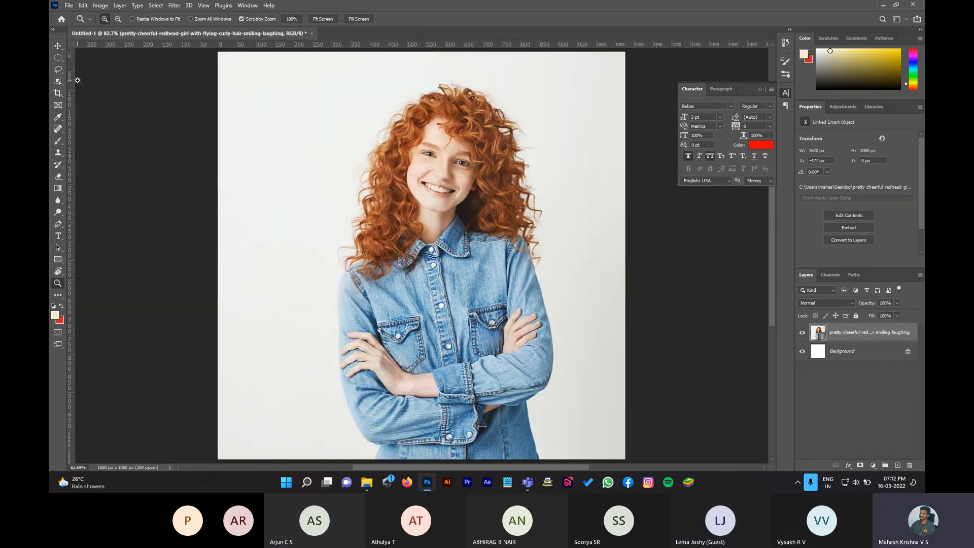
Step: Draw a new Object Selection box over the woman, then deselect it with Ctrl+D
click(58, 82)
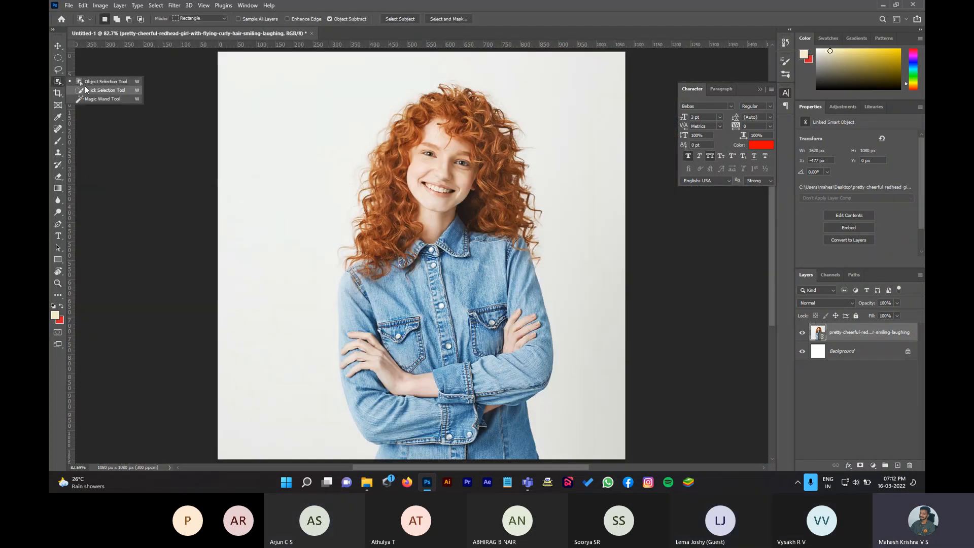
drag(250, 65, 620, 442)
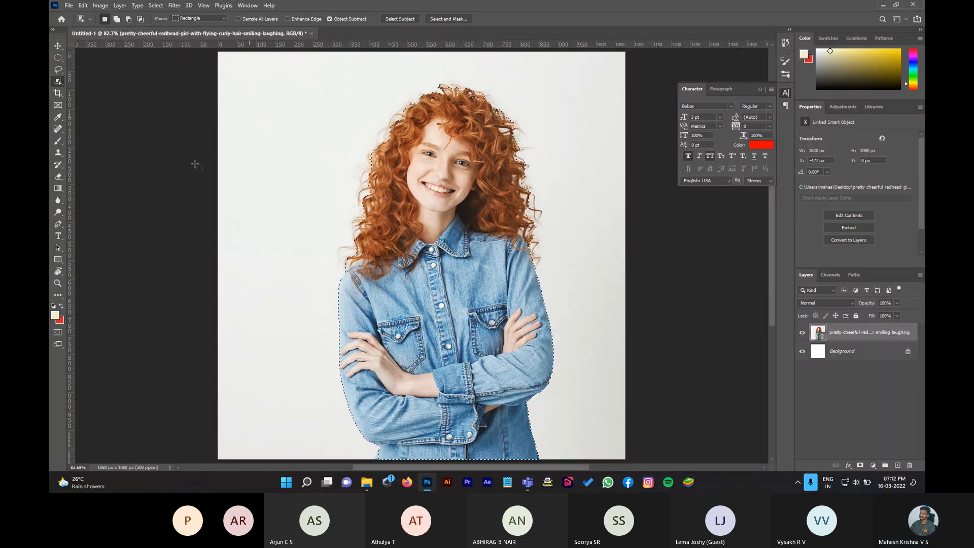
key(m)
key(ctrl+d)
click(57, 81)
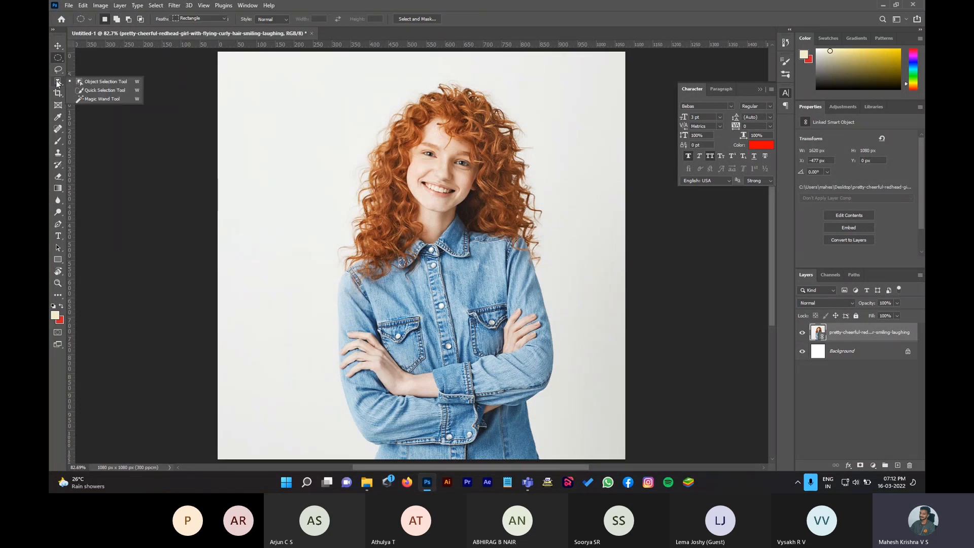
Step: Brush a Quick Selection over the woman's face, hair, crossed arms and shirt
click(118, 91)
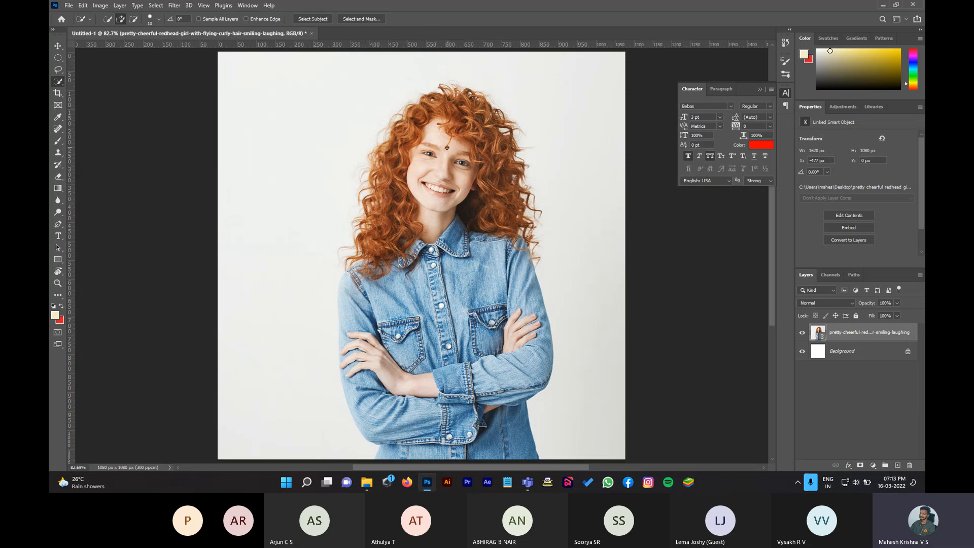
mouse_move(446, 148)
mouse_down()
mouse_move(441, 199)
mouse_move(461, 151)
mouse_move(380, 175)
mouse_move(373, 193)
mouse_move(358, 256)
mouse_move(379, 324)
mouse_move(357, 332)
mouse_move(349, 294)
mouse_up()
mouse_move(379, 356)
mouse_down()
mouse_move(478, 288)
mouse_move(518, 319)
mouse_move(540, 321)
mouse_move(546, 358)
mouse_move(479, 384)
mouse_move(416, 445)
mouse_move(381, 456)
mouse_move(395, 422)
mouse_move(348, 324)
mouse_up()
mouse_move(421, 217)
mouse_down()
mouse_move(416, 104)
mouse_move(507, 122)
mouse_move(525, 198)
mouse_up()
Step: Subtract background near her right arm, then extend the selection over the right shoulder, hair edge and forearm
key(alt)
drag(535, 291, 508, 342)
key(alt)
mouse_move(528, 290)
mouse_down()
mouse_move(524, 251)
mouse_move(514, 266)
mouse_move(515, 211)
mouse_up()
drag(525, 243, 539, 215)
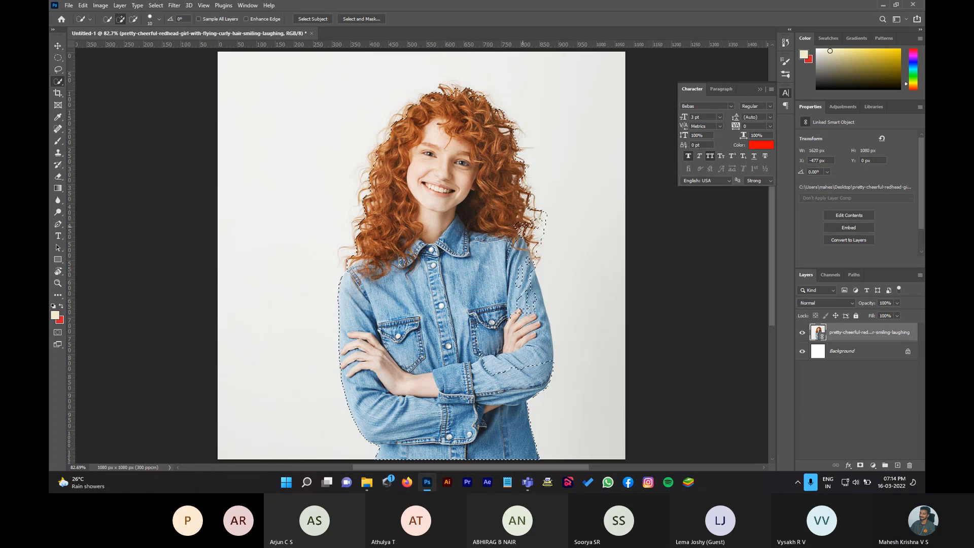
drag(533, 271, 535, 299)
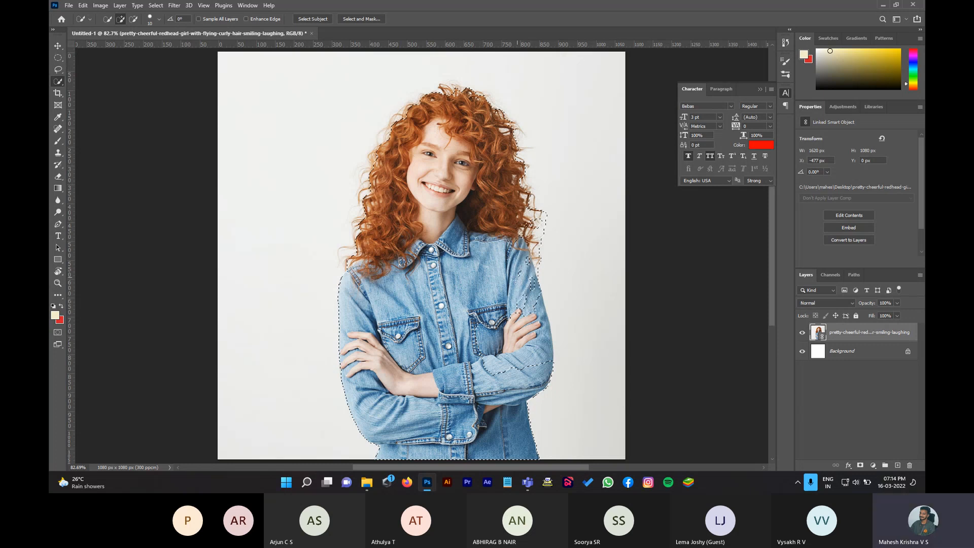
mouse_move(517, 345)
mouse_down()
mouse_move(544, 322)
mouse_move(544, 360)
mouse_move(567, 348)
mouse_up()
Step: Deselect, then brush a Quick Selection over the white background left of the woman
key(m)
key(ctrl+d)
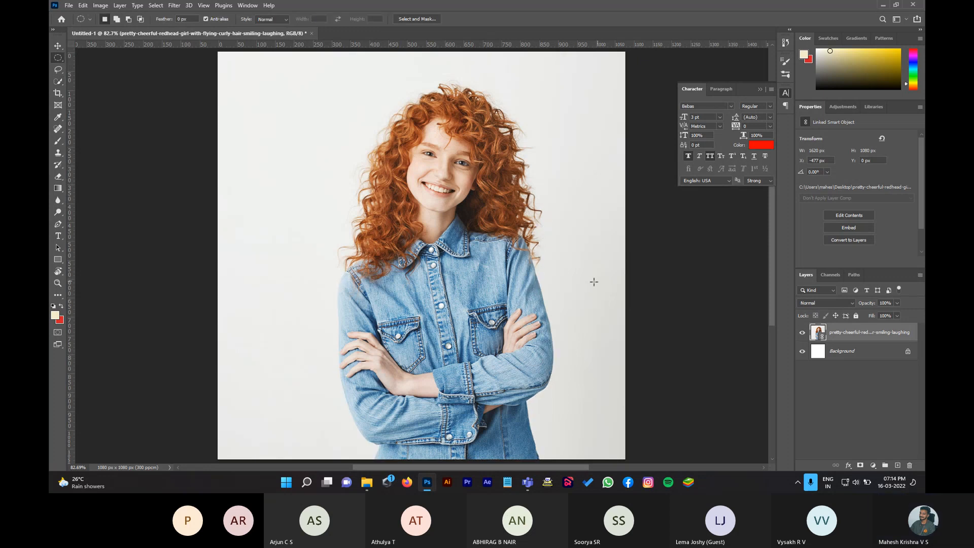
click(62, 79)
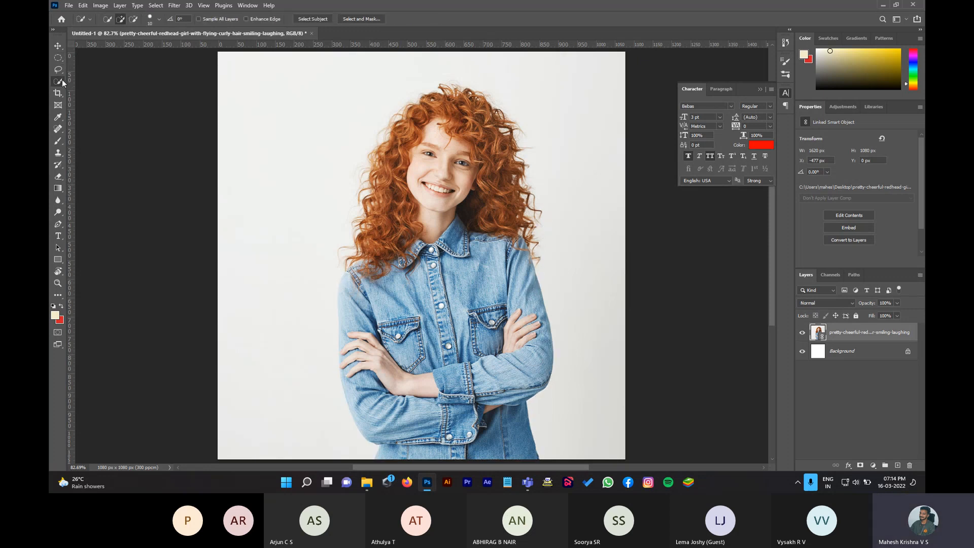
click(88, 92)
mouse_move(274, 160)
mouse_down()
mouse_move(348, 163)
mouse_move(413, 67)
mouse_move(467, 65)
mouse_up()
Step: Exclude her left shoulder, arm, torso and hand, then add the background right of her hair
key(alt)
drag(352, 282, 348, 307)
mouse_move(352, 346)
mouse_down()
mouse_move(376, 428)
mouse_move(364, 403)
mouse_move(416, 457)
mouse_up()
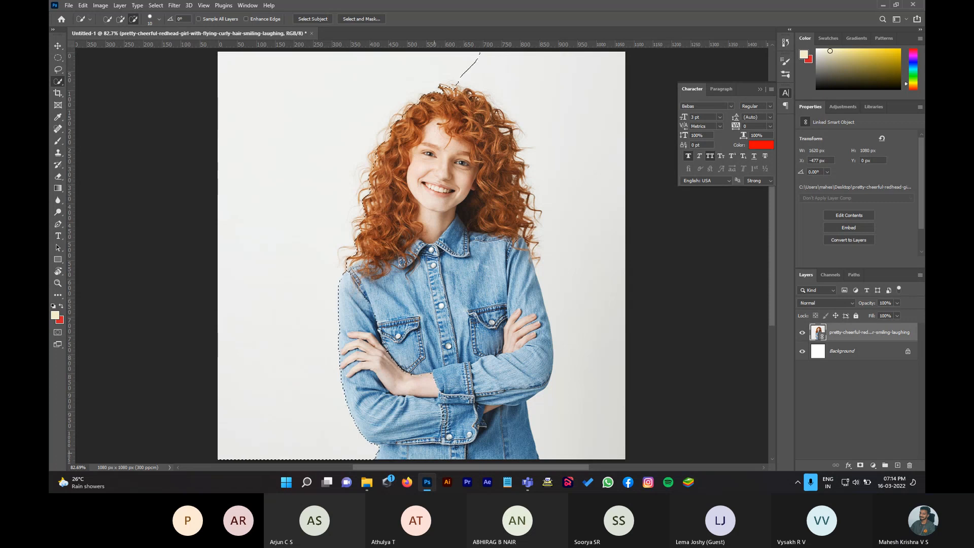
drag(420, 376, 388, 355)
key(alt)
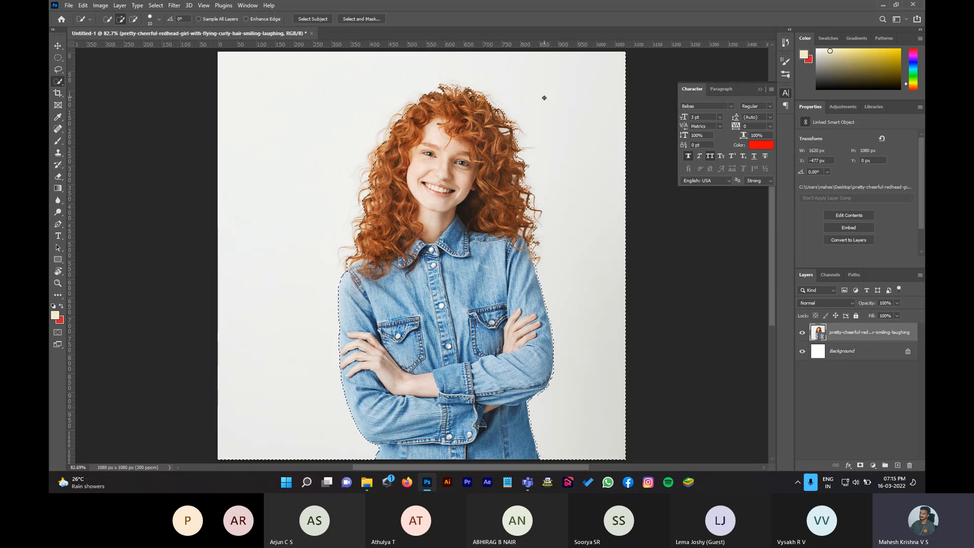
click(556, 137)
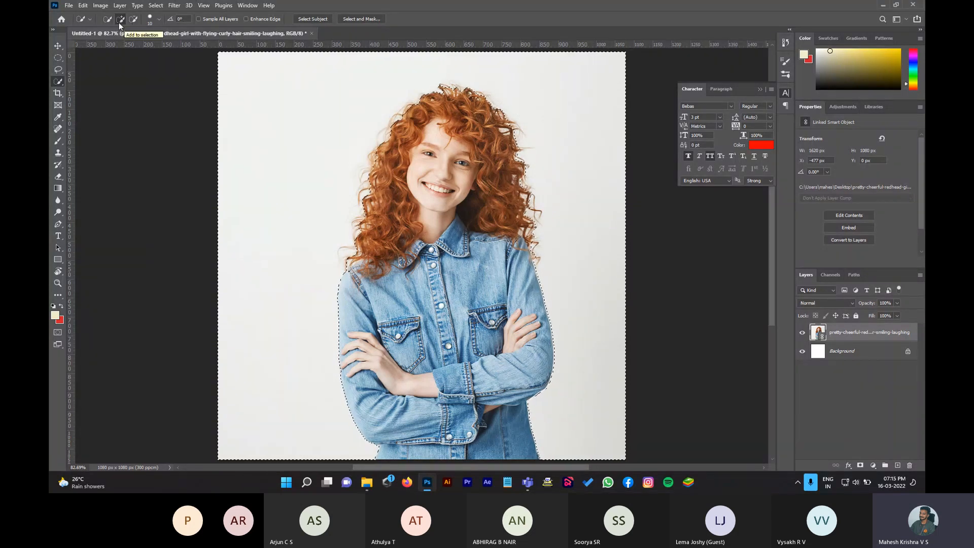
Step: Subtract the area beside the right edge of the hair from the background selection
click(138, 20)
click(529, 201)
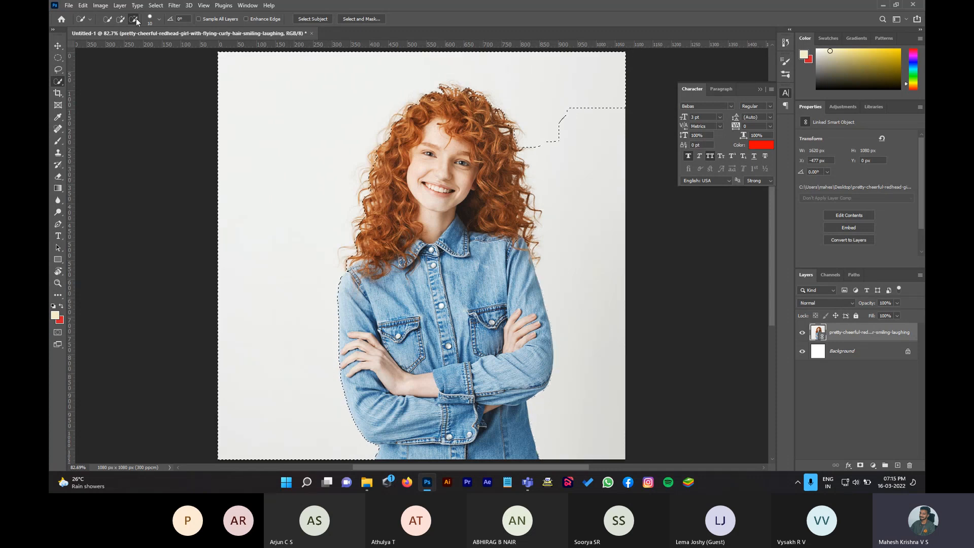
drag(585, 148, 565, 165)
Step: Set the Quick Selection brush size to 51 px
key(bracketright)
key(bracketright)
key(bracketright)
key(bracketright)
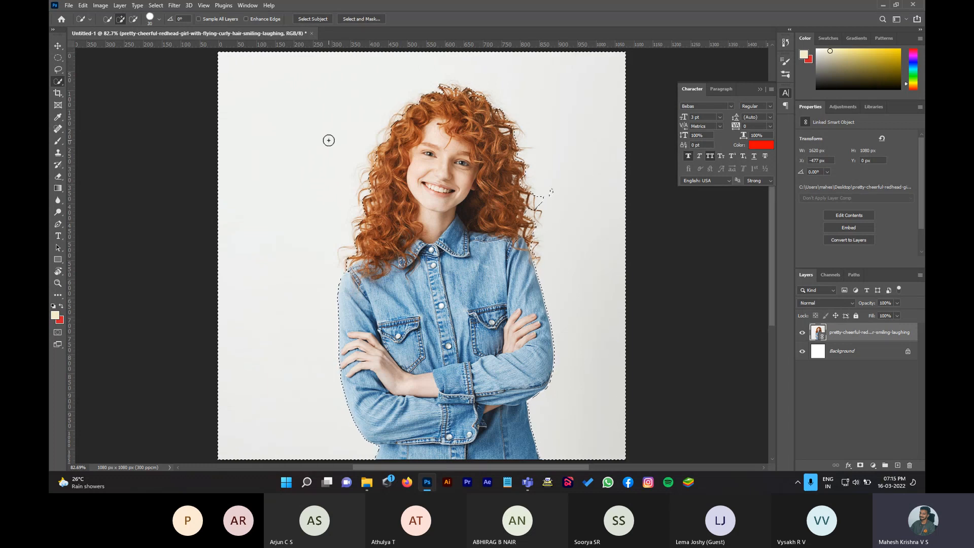
key(bracketright)
key(bracketright)
key(bracketright)
key(bracketright)
key(bracketright)
key(bracketright)
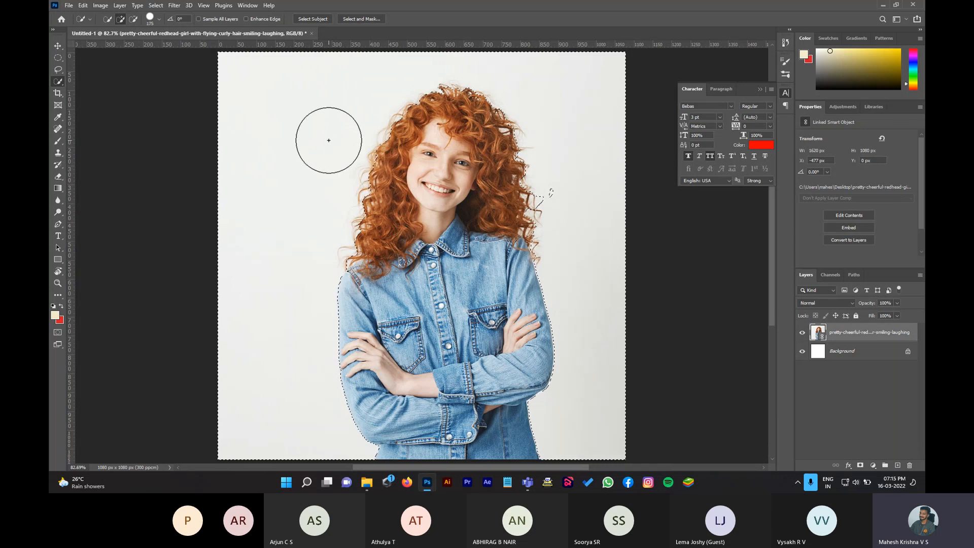
key(bracketleft)
key(bracketleft)
key(bracketleft)
key(bracketleft)
key(bracketleft)
key(bracketleft)
key(bracketleft)
key(bracketleft)
key(bracketleft)
key(bracketleft)
key(bracketleft)
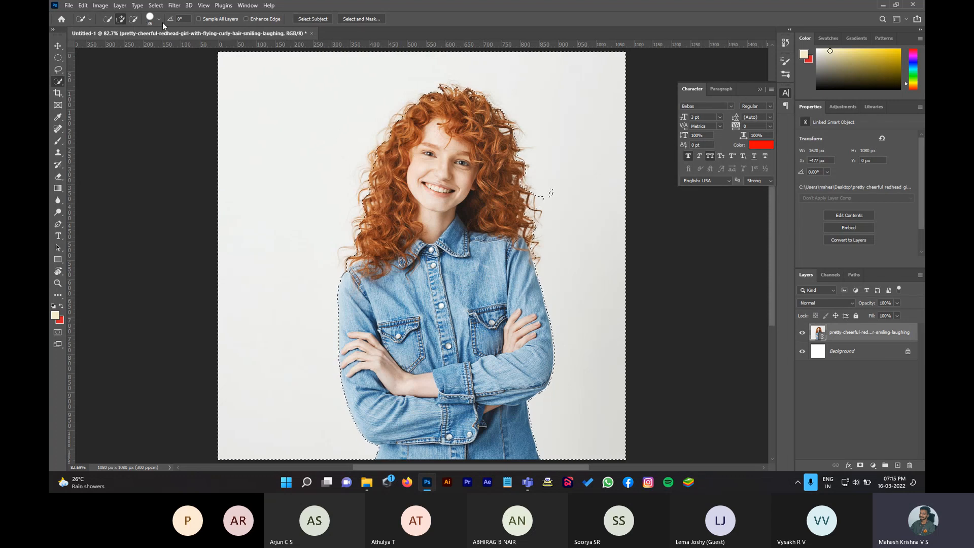
click(159, 20)
drag(123, 45, 149, 45)
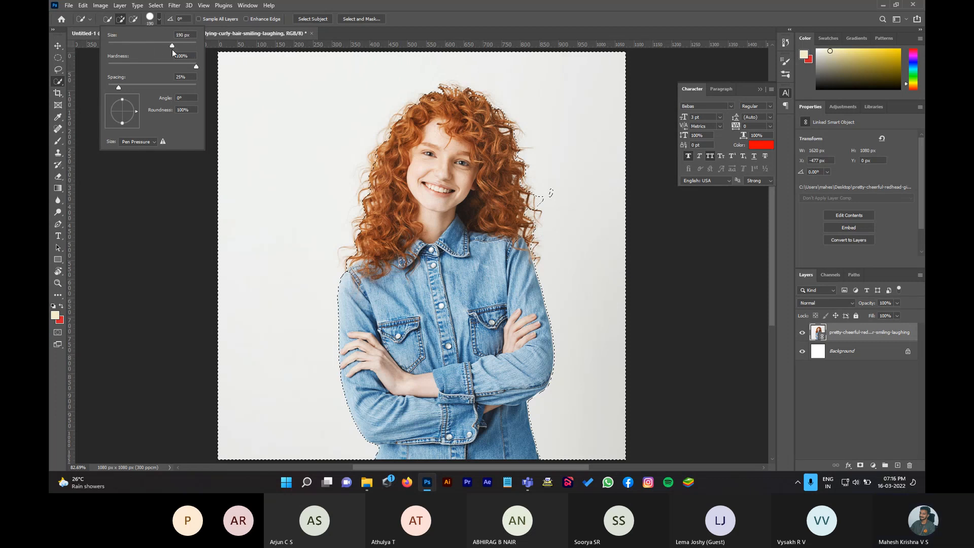
click(130, 41)
text(51)
key(Return)
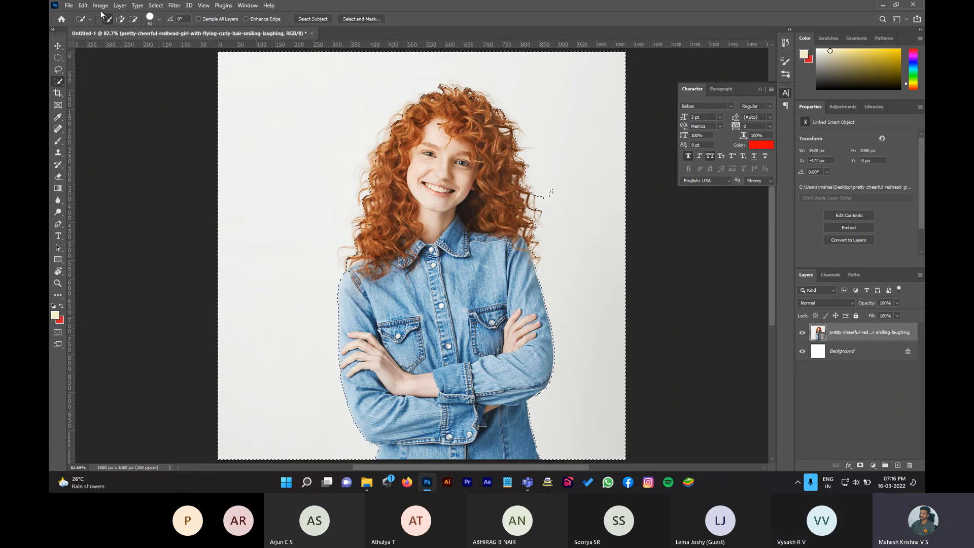
right_click(62, 87)
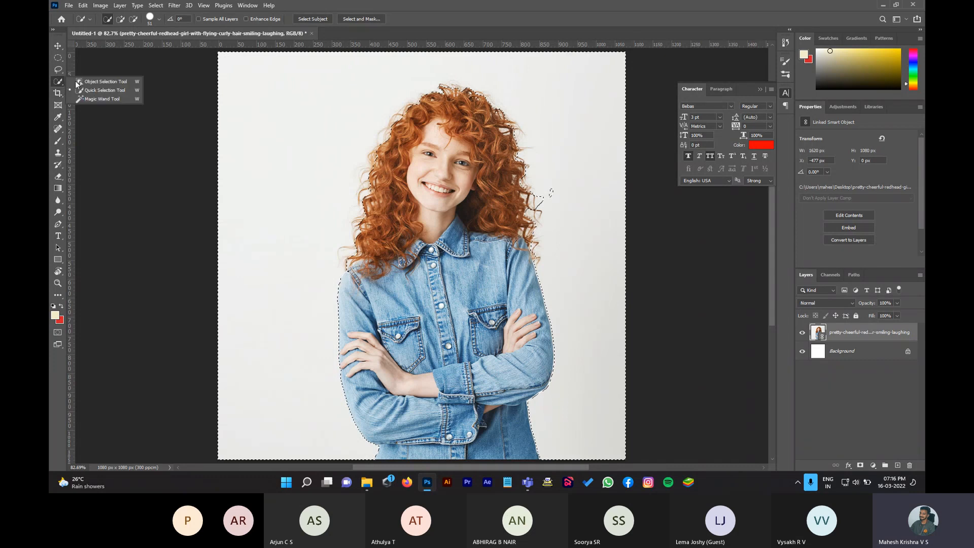
click(111, 99)
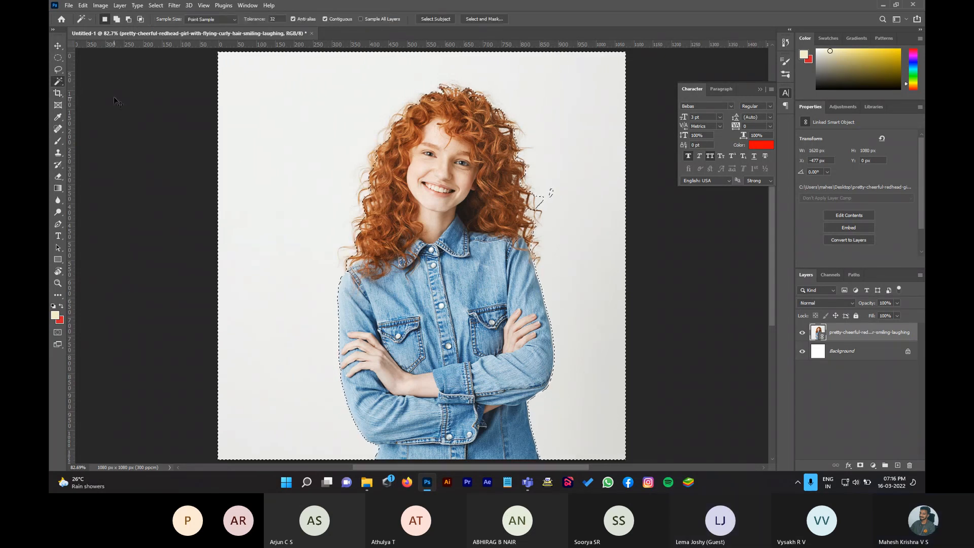
key(ctrl+d)
key(m)
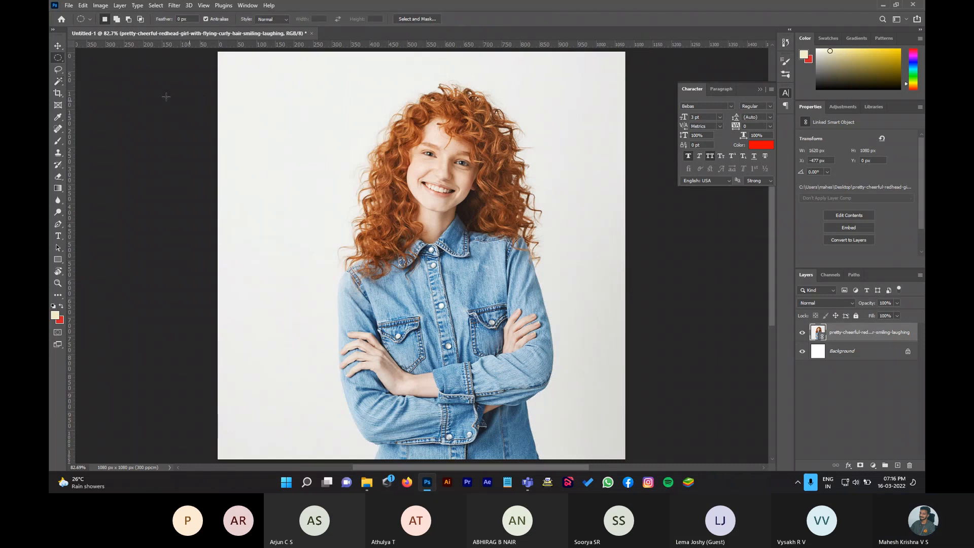
click(58, 81)
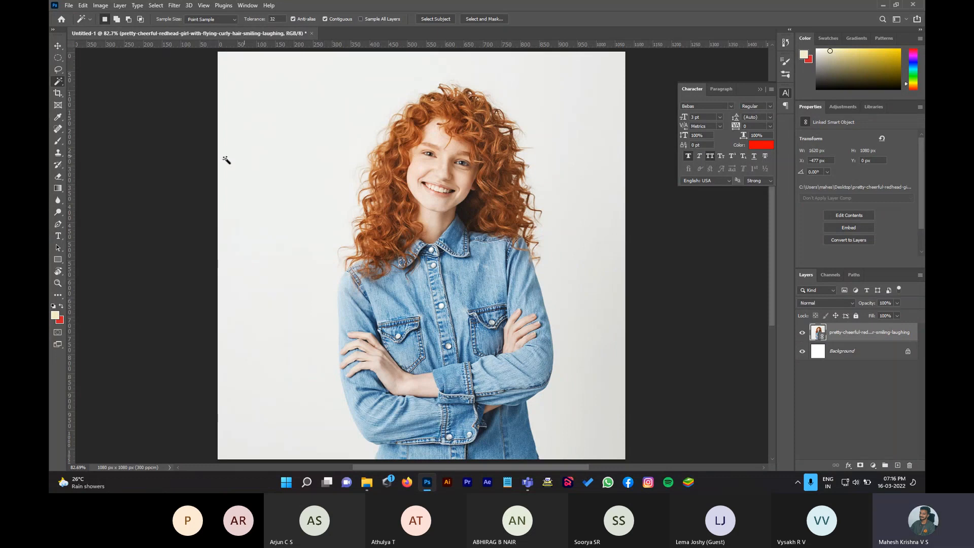
click(259, 166)
key(ctrl+d)
click(441, 172)
click(459, 180)
click(440, 165)
shift+click(465, 126)
shift+click(471, 124)
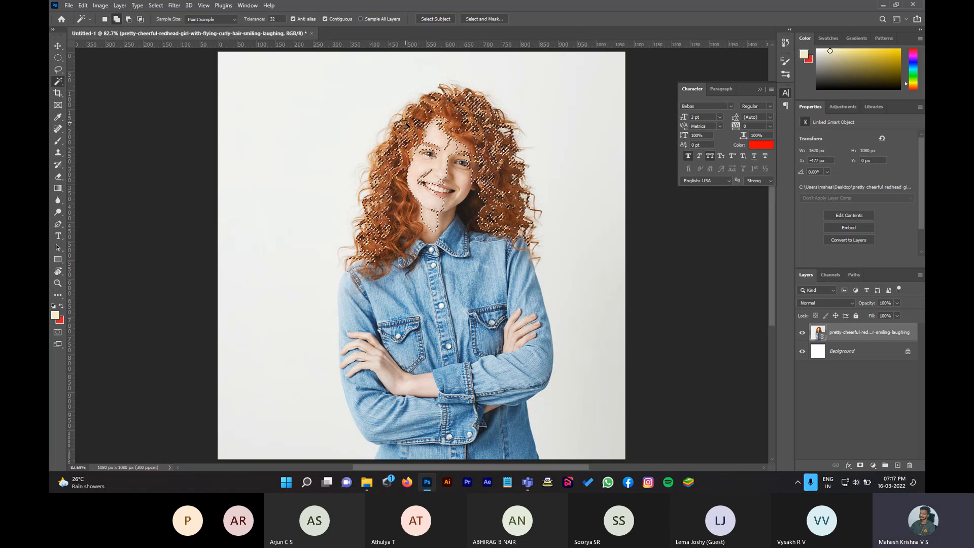
shift+click(460, 93)
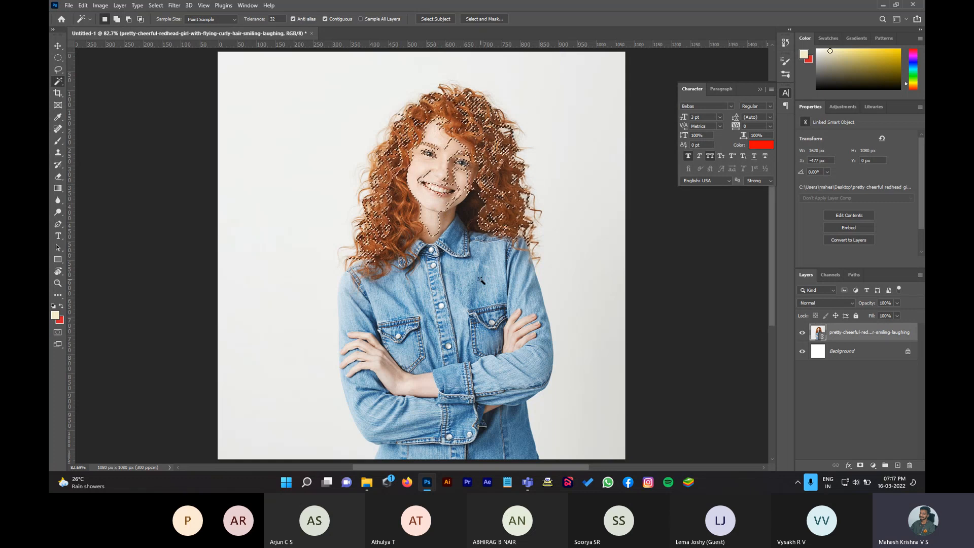
shift+click(452, 276)
shift+click(409, 289)
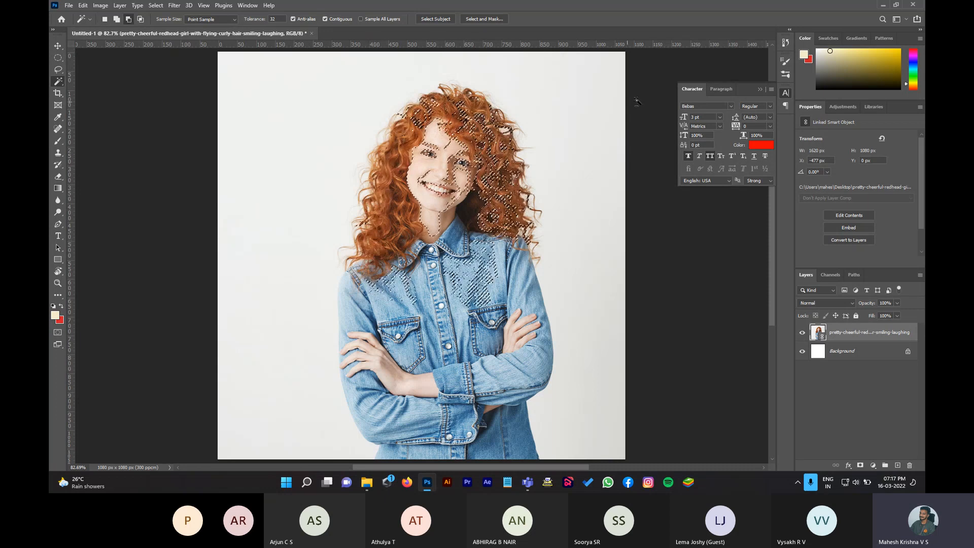
right_click(58, 81)
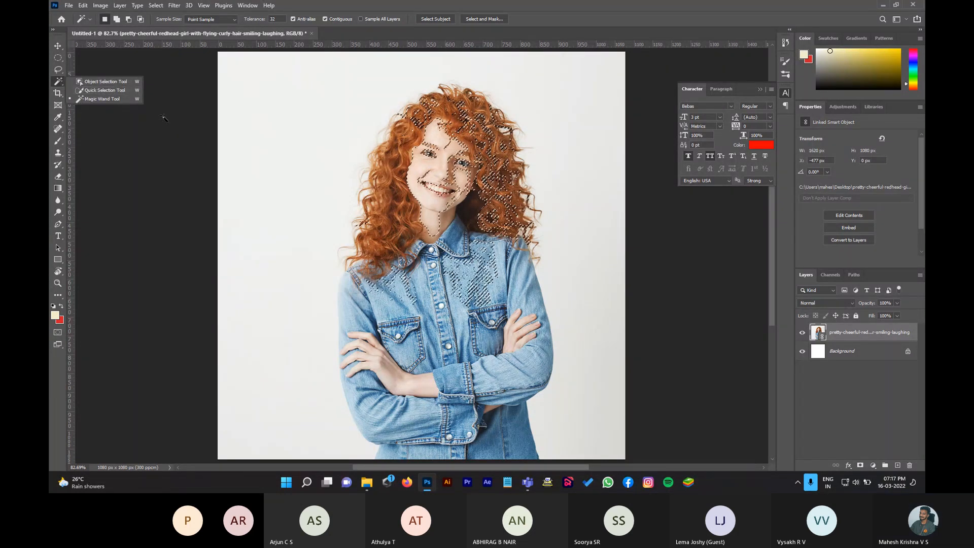
click(129, 99)
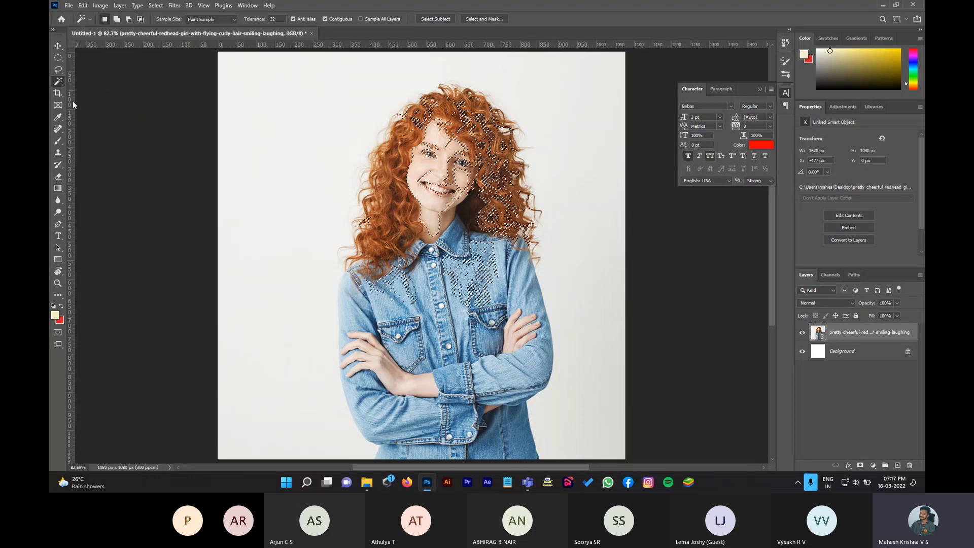
key(m)
click(278, 94)
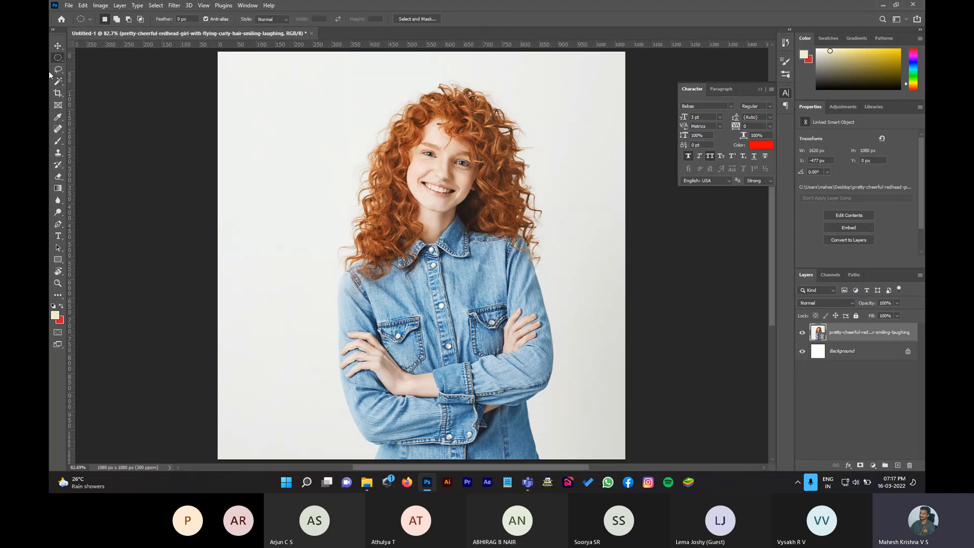
Step: Select the white background with the Magic Wand, try deleting it, and dismiss the smart object error
click(62, 82)
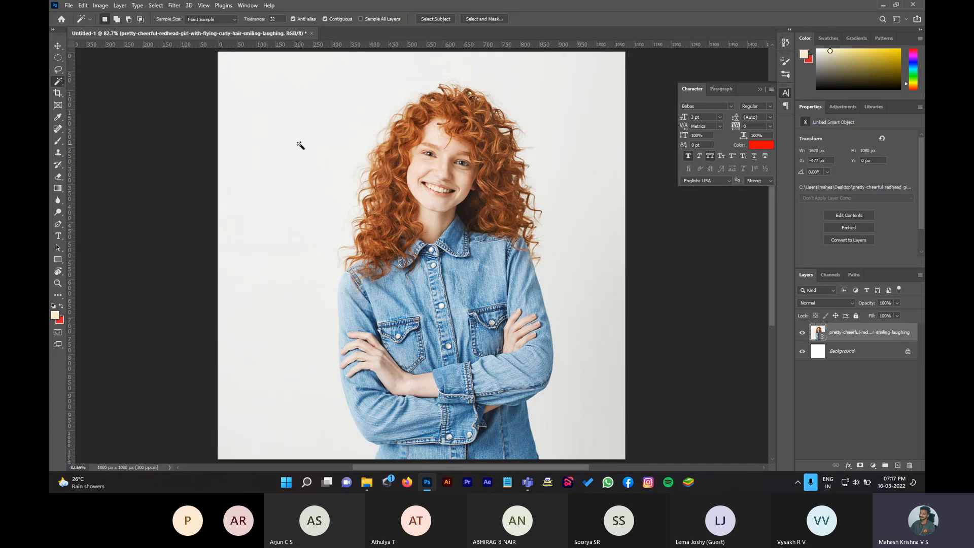
click(346, 147)
key(Delete)
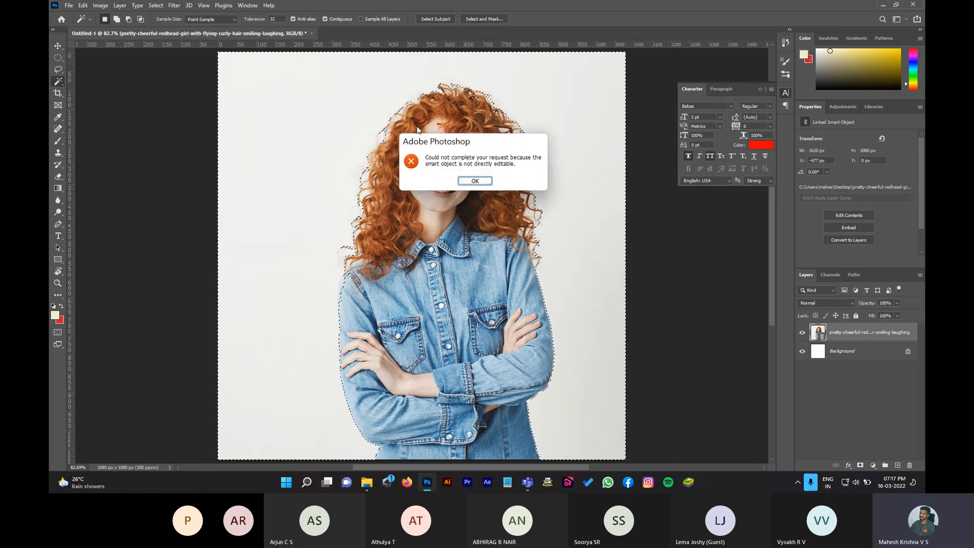
click(475, 182)
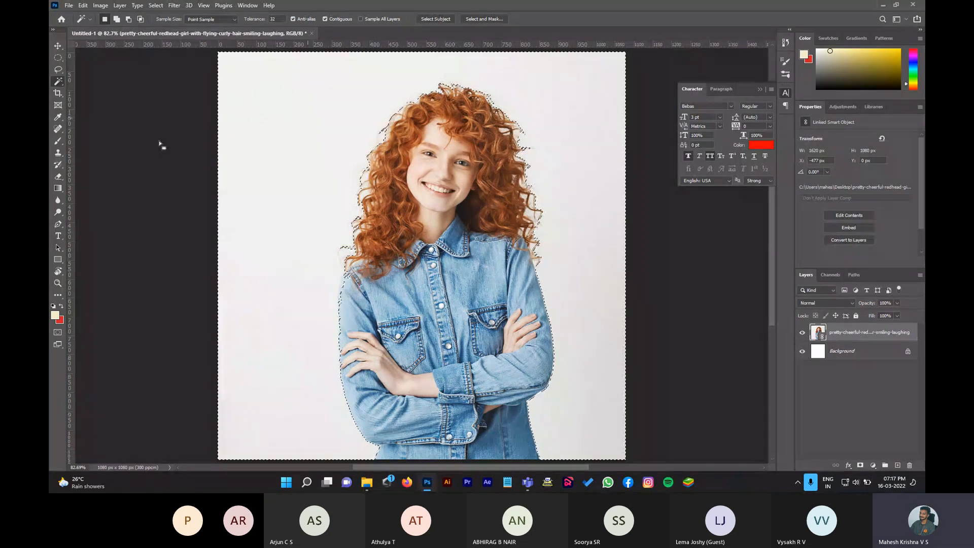
Step: Rasterize the redhead photo layer, undo the background deletion, and clear the selection
right_click(878, 332)
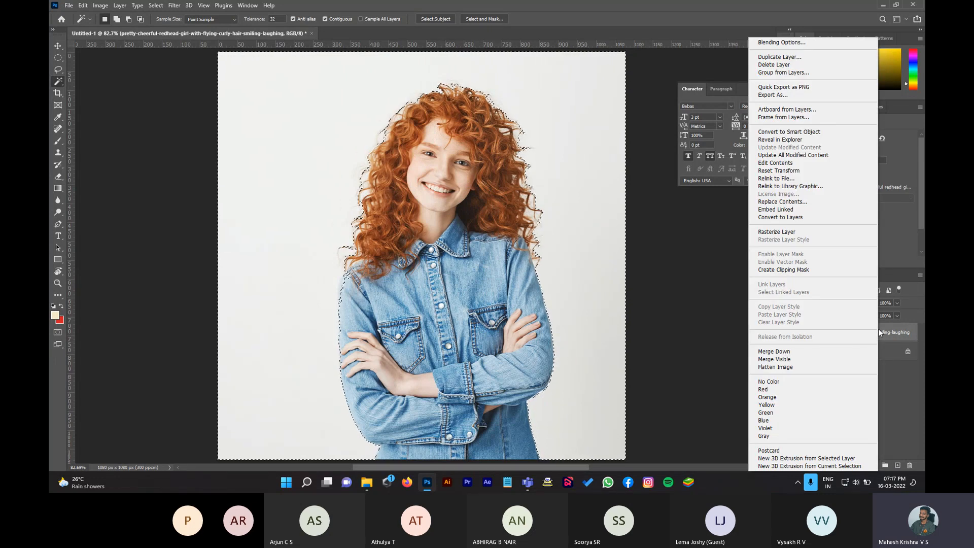
click(895, 336)
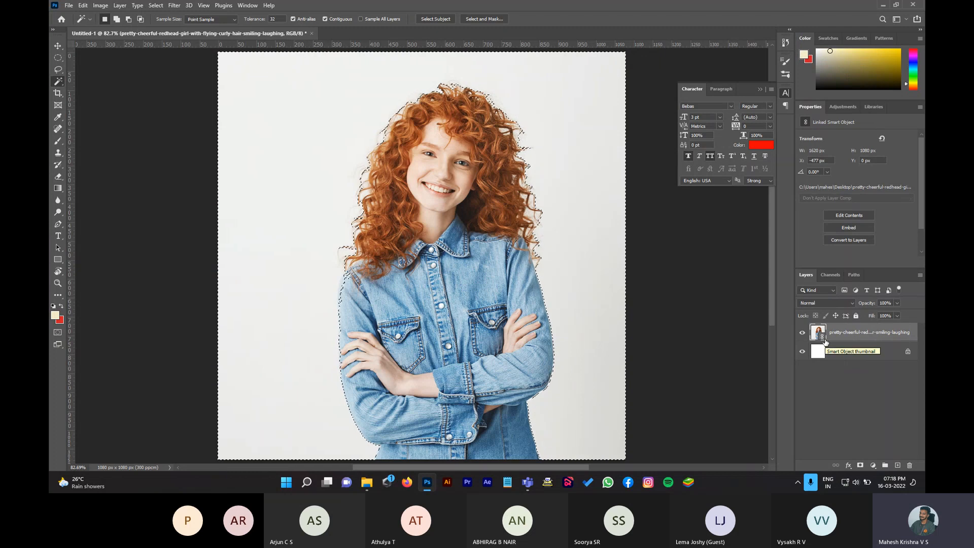
right_click(855, 338)
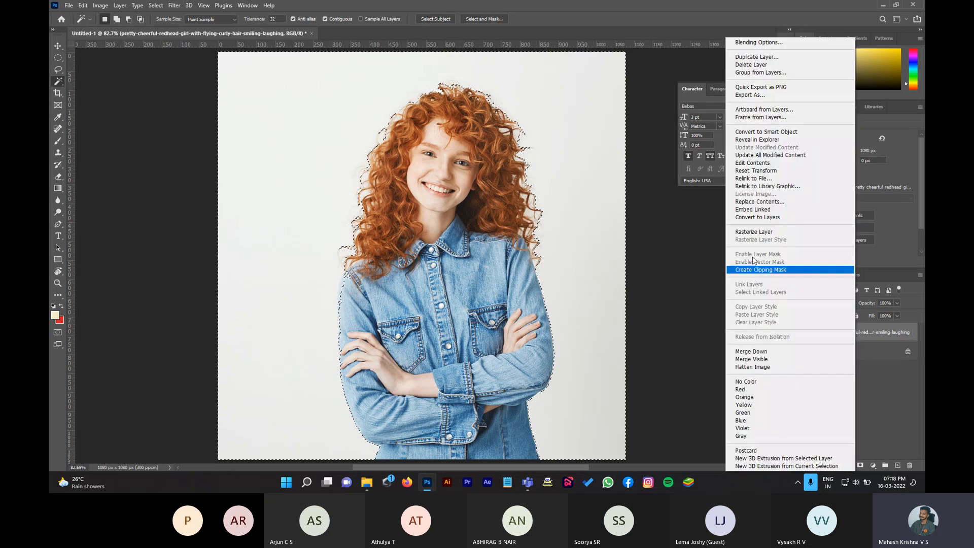
click(753, 231)
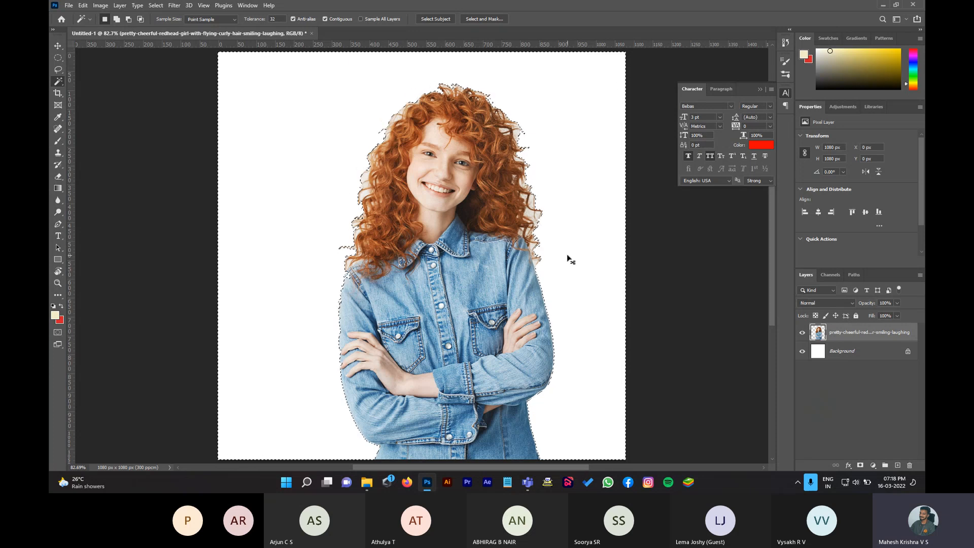
key(ctrl+z)
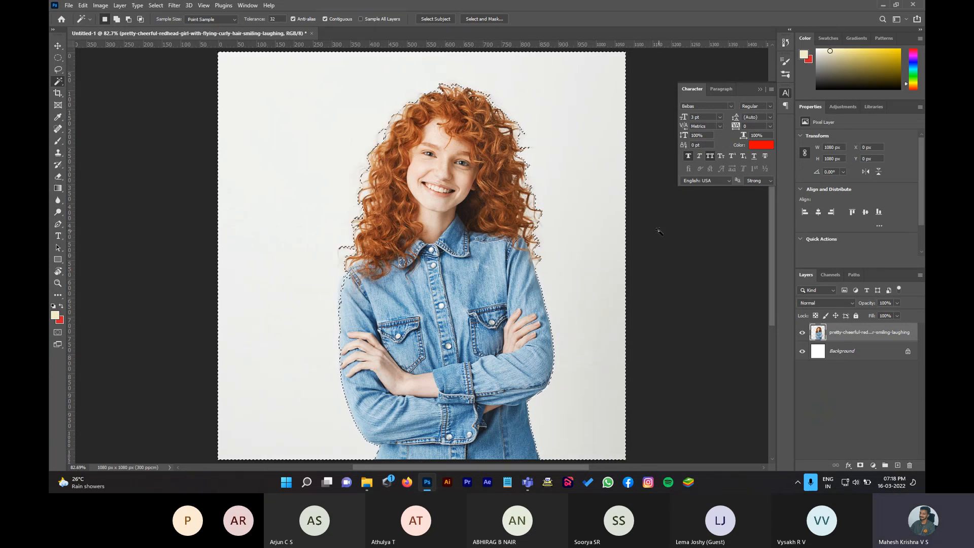
key(m)
key(ctrl+d)
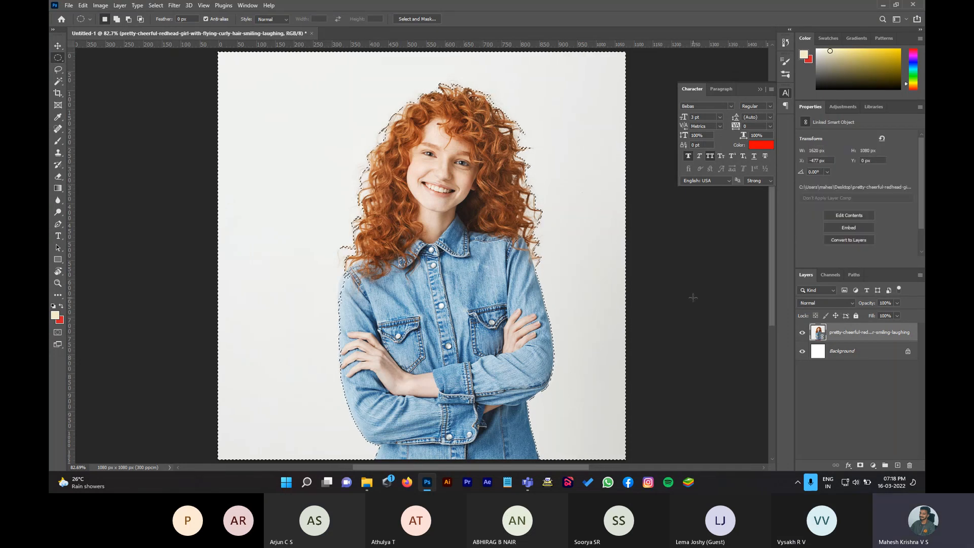
Step: Clear the selection and dismiss the File menu, leaving the photo as a linked smart object
key(ctrl+d)
click(68, 6)
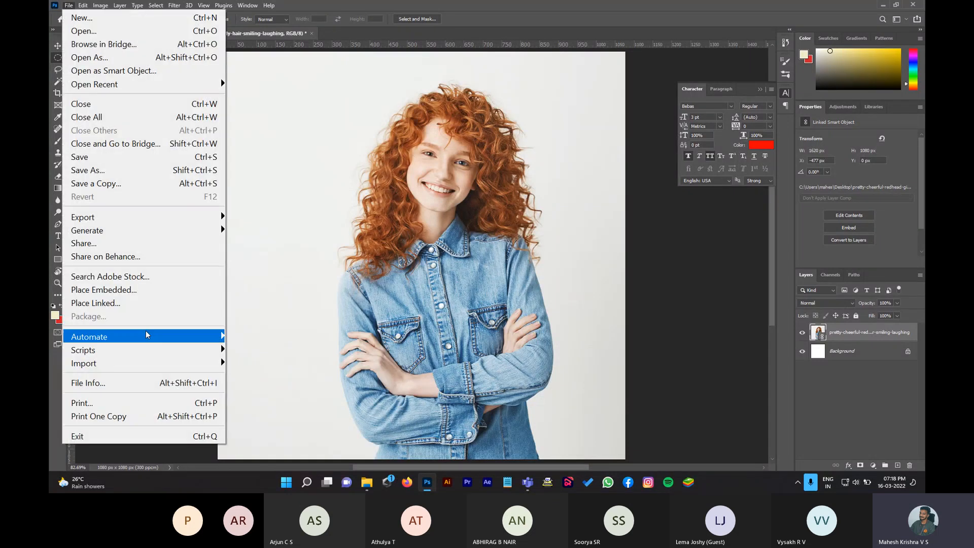
click(510, 284)
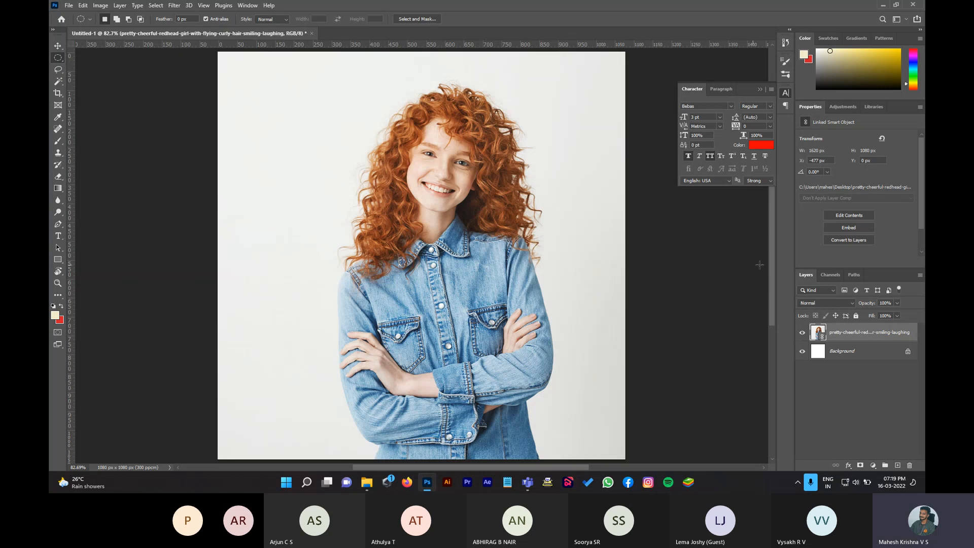
right_click(882, 339)
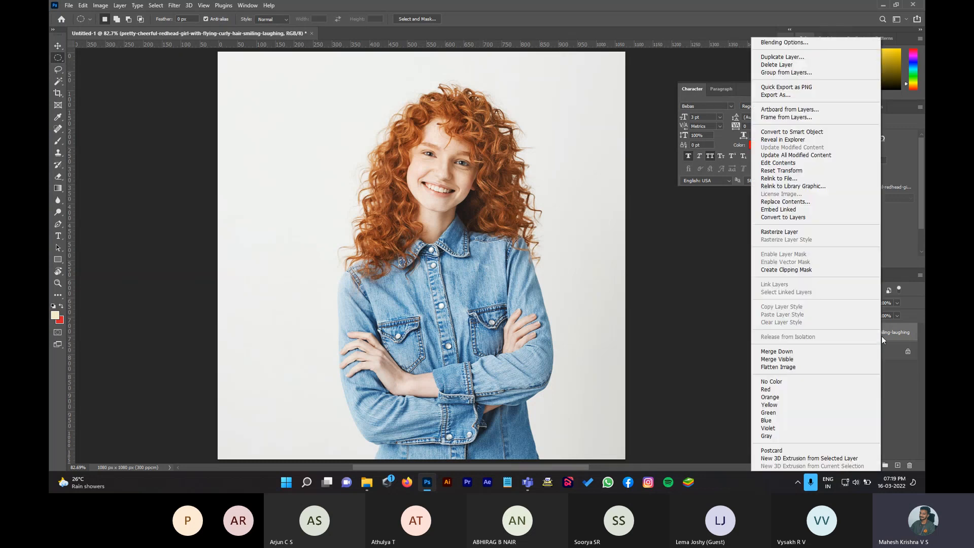
click(780, 233)
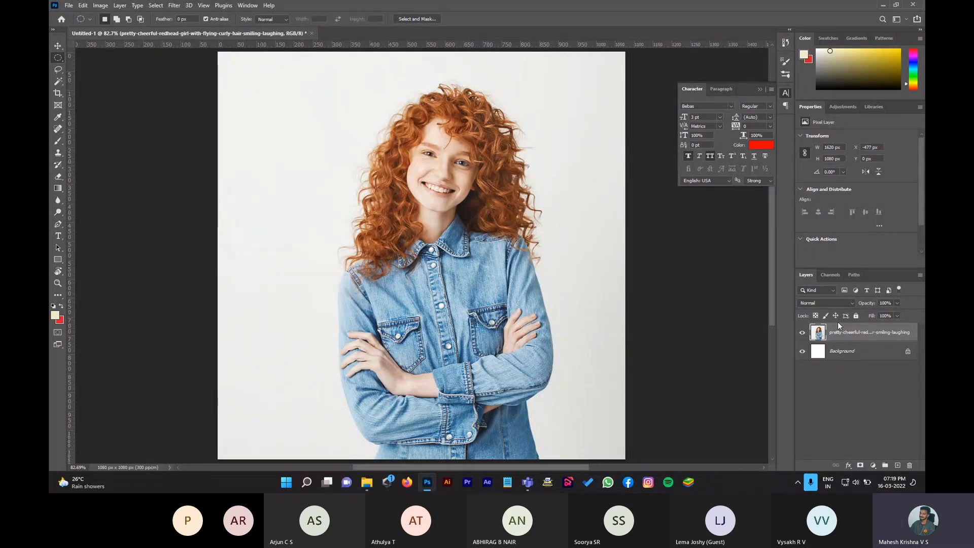
click(58, 81)
click(241, 100)
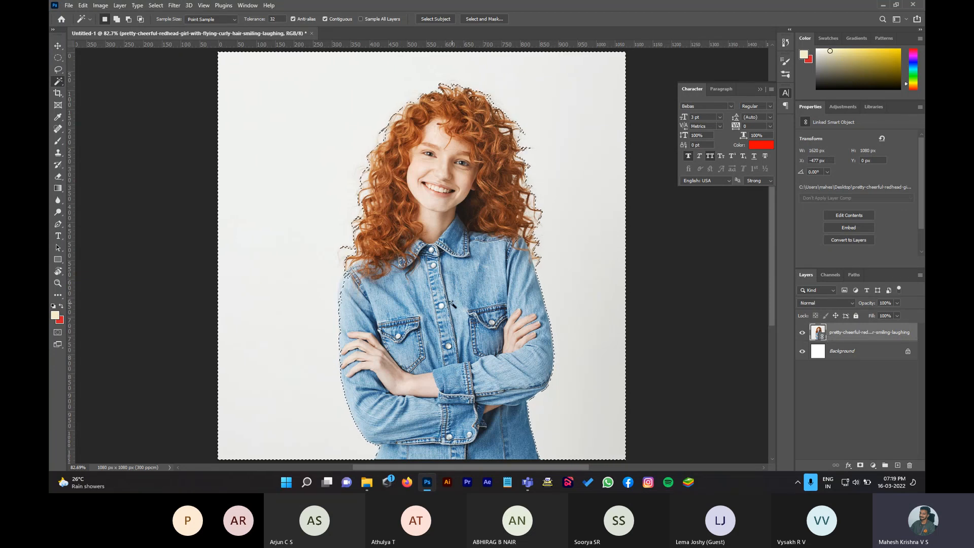
key(Delete)
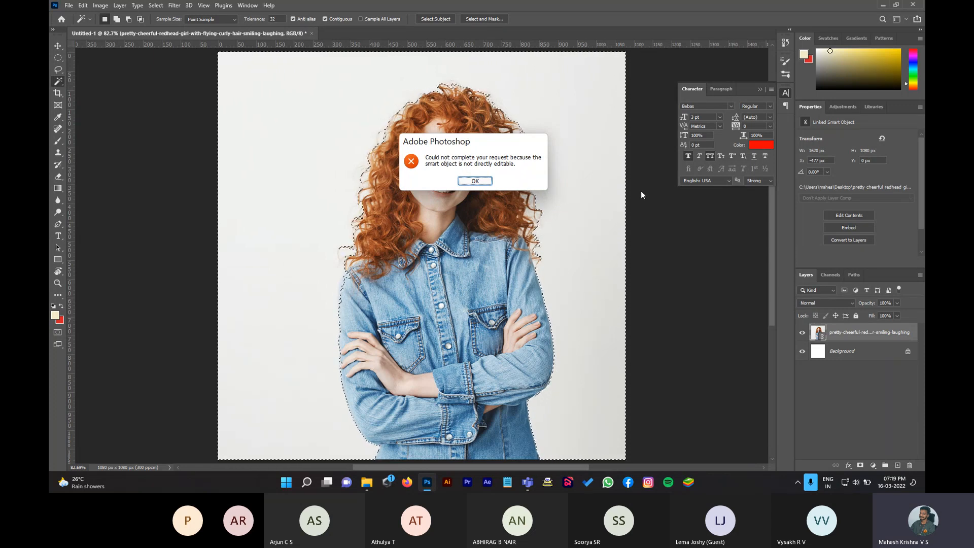
click(475, 181)
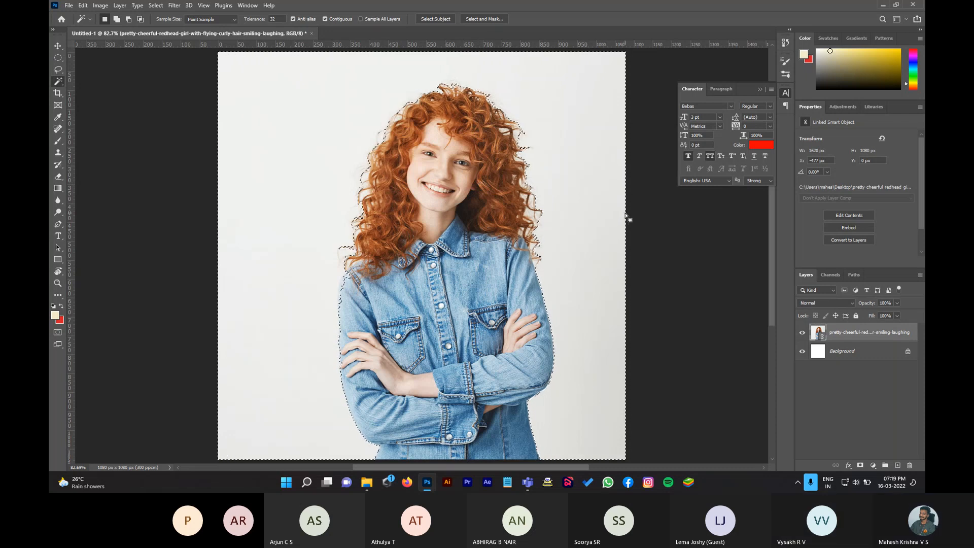
key(ctrl+d)
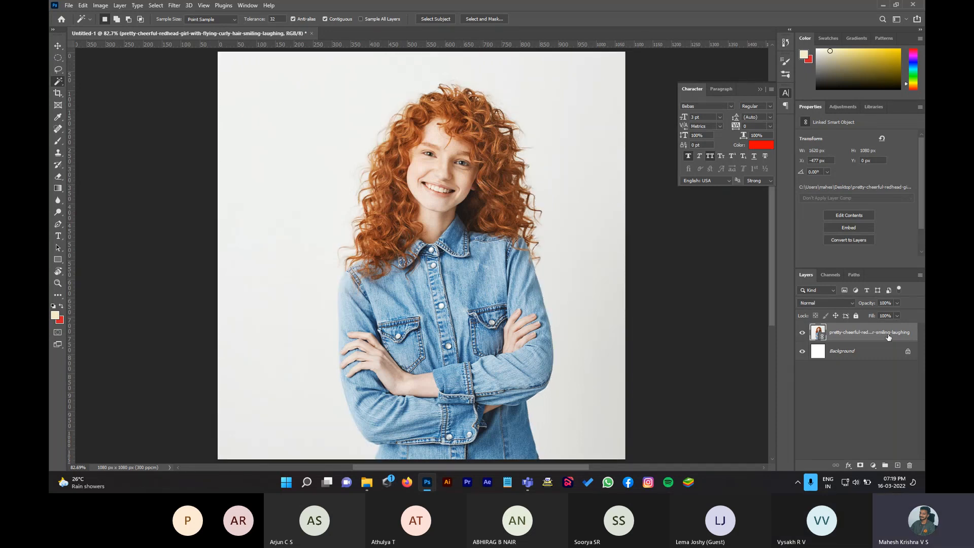
Step: Rasterize the photo layer, then Magic Wand and delete the backdrop, undo it, and deselect
right_click(888, 337)
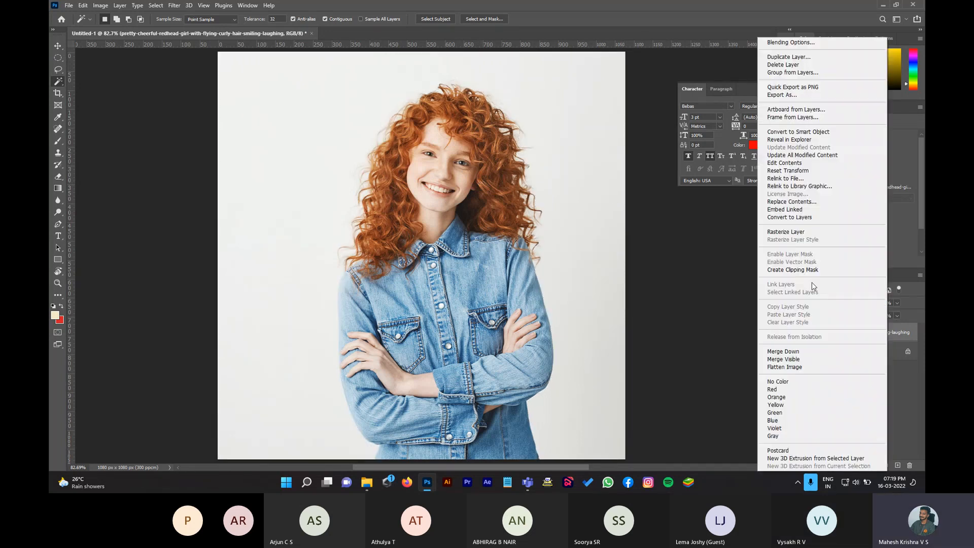
click(794, 232)
click(587, 219)
key(Delete)
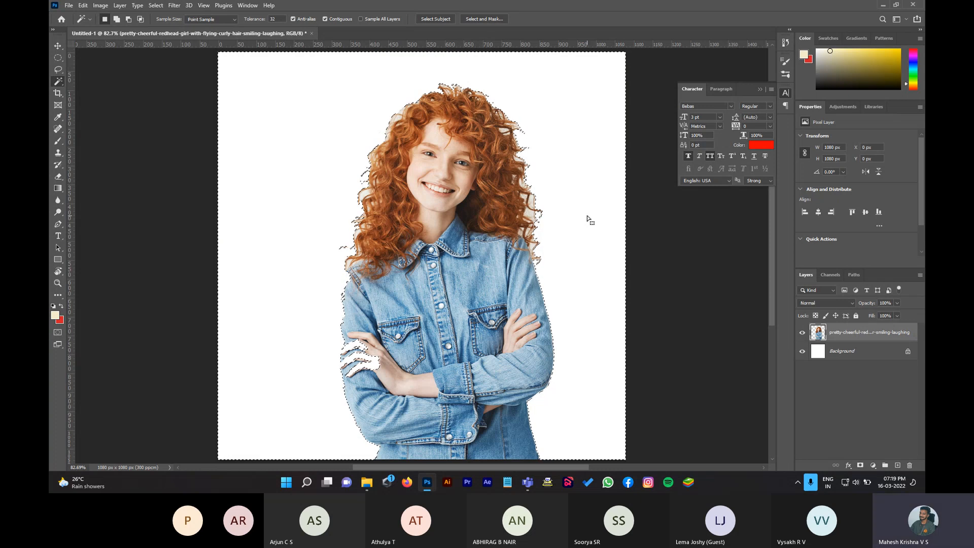
key(ctrl+z)
key(m)
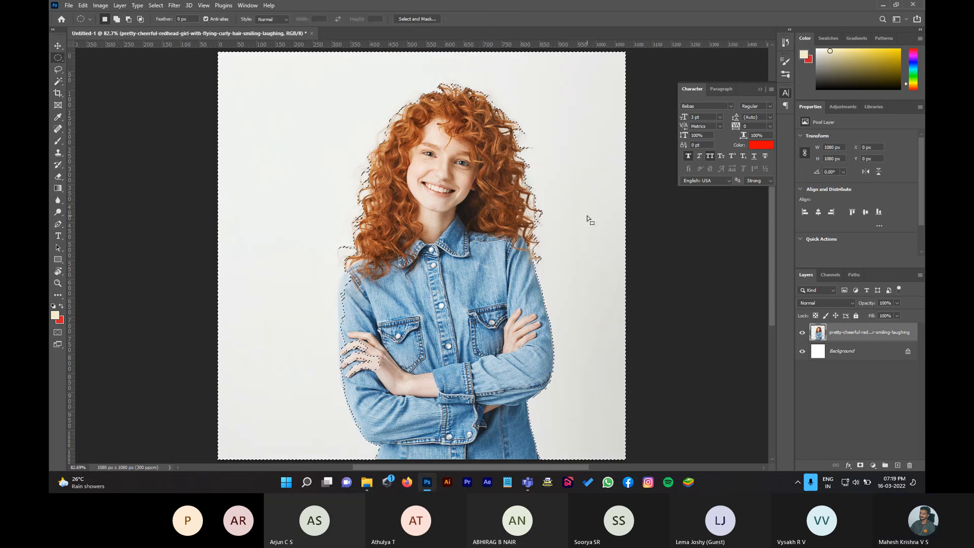
key(ctrl+d)
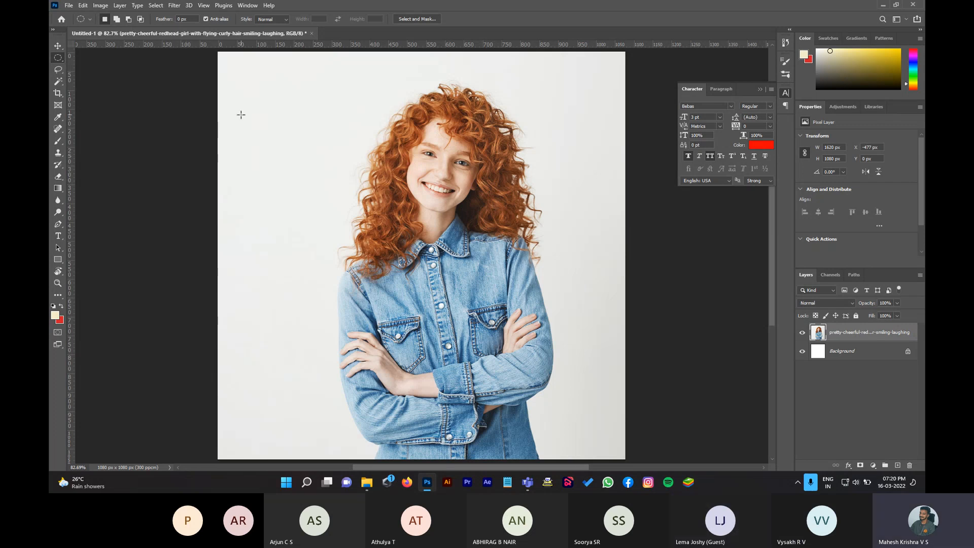
Step: Close the floating Character panel and switch to the Object Selection Tool
right_click(58, 87)
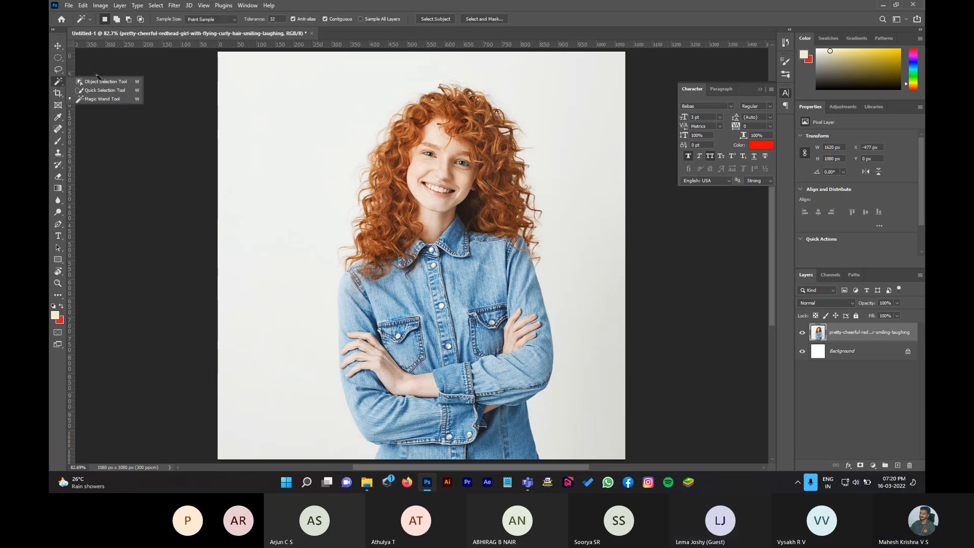
click(97, 81)
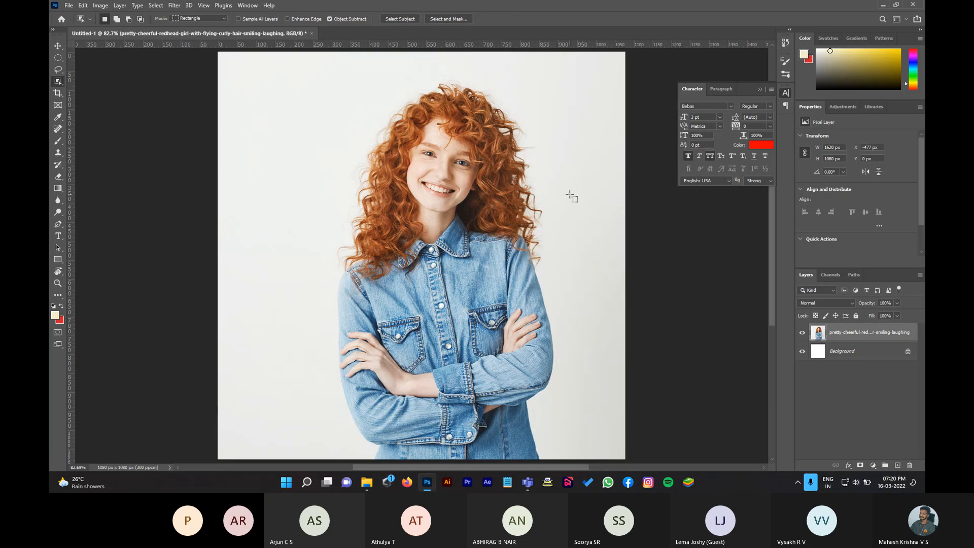
click(760, 91)
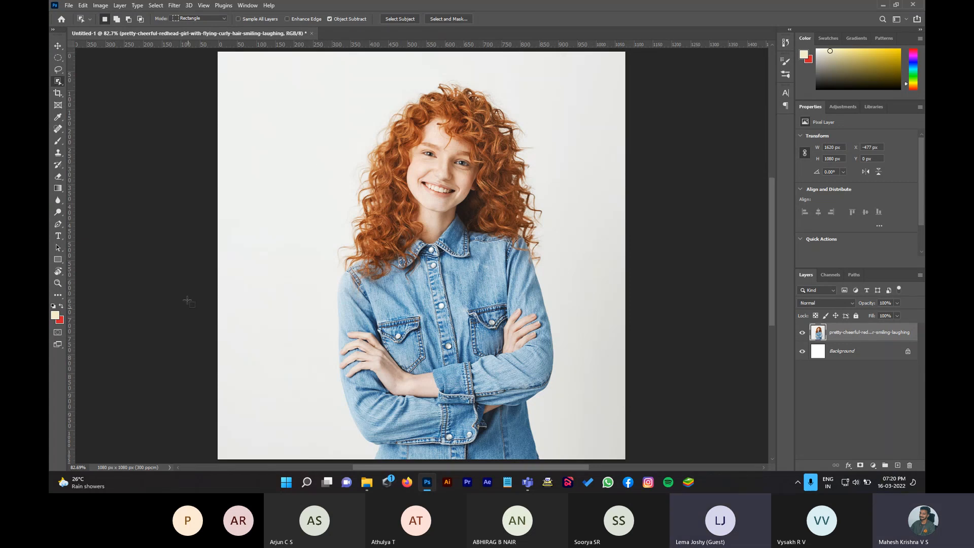
right_click(59, 83)
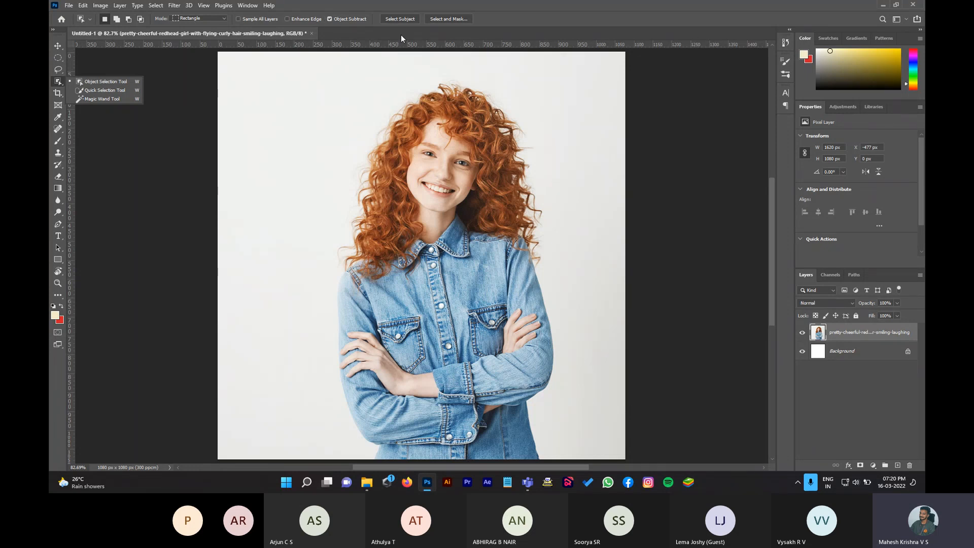
click(60, 83)
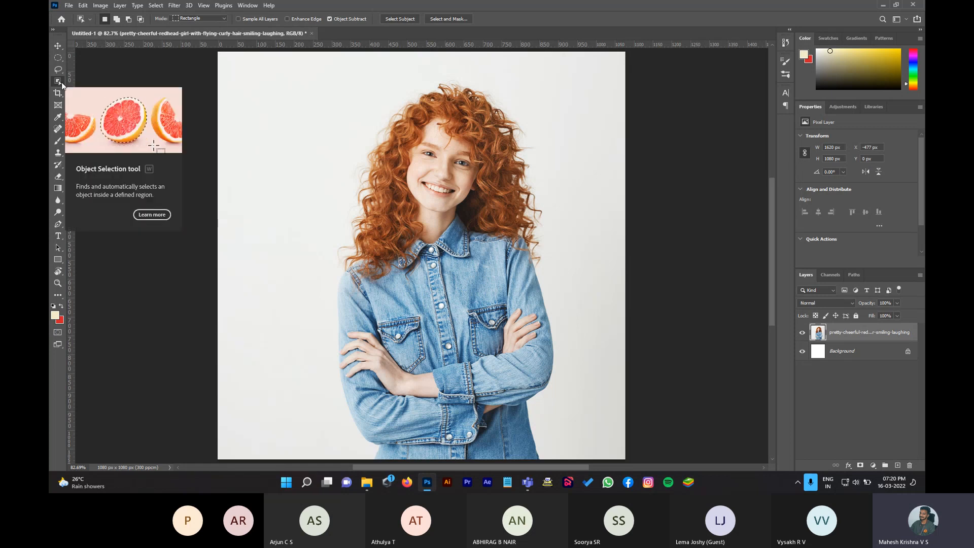
Step: Run Select Subject to outline the redhead's curly hair and denim shirt
click(404, 19)
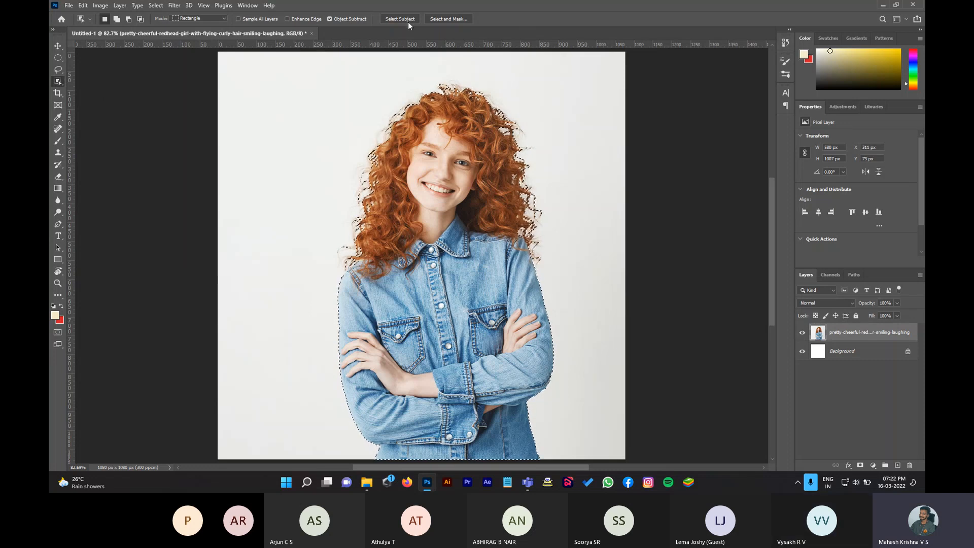
Step: Box the woman with the Object Selection Tool to reselect her, then clear the outline
key(m)
click(375, 149)
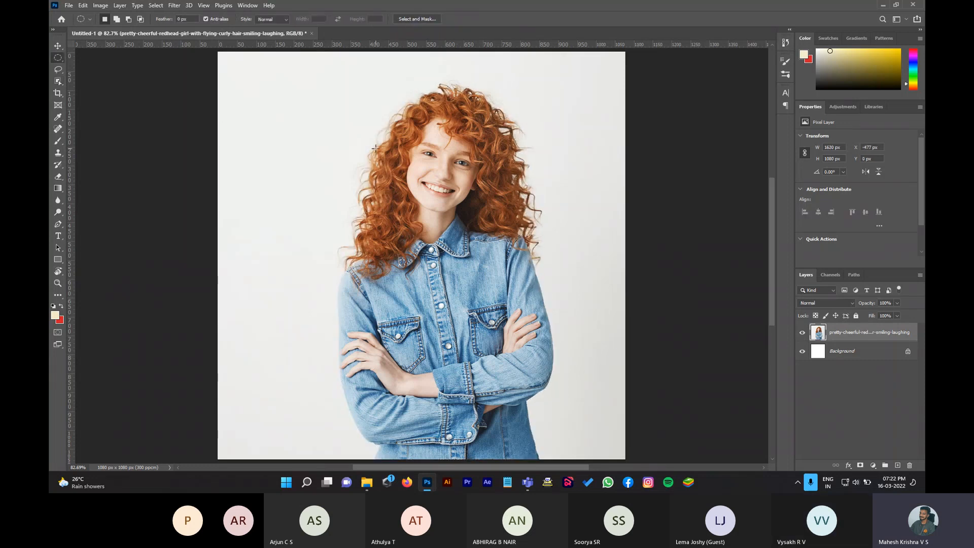
click(57, 81)
drag(314, 71, 596, 444)
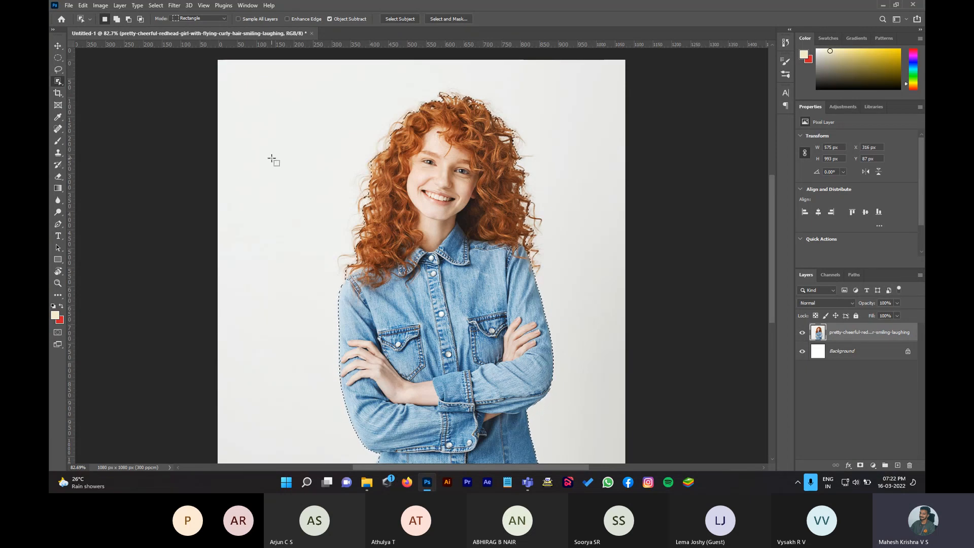
key(m)
click(626, 262)
Step: Magic Wand the grey backdrop around the woman, delete it and deselect
right_click(60, 80)
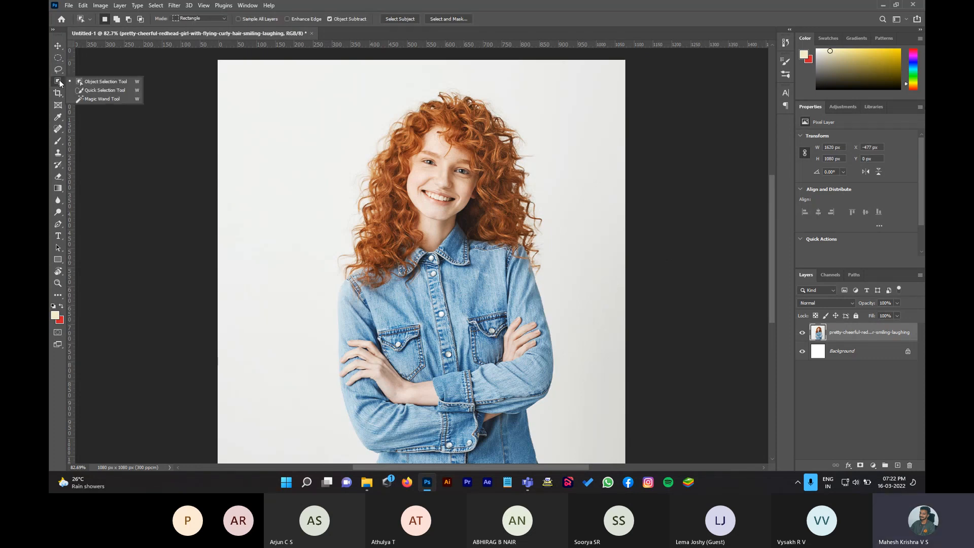
click(102, 99)
click(288, 120)
key(Delete)
key(m)
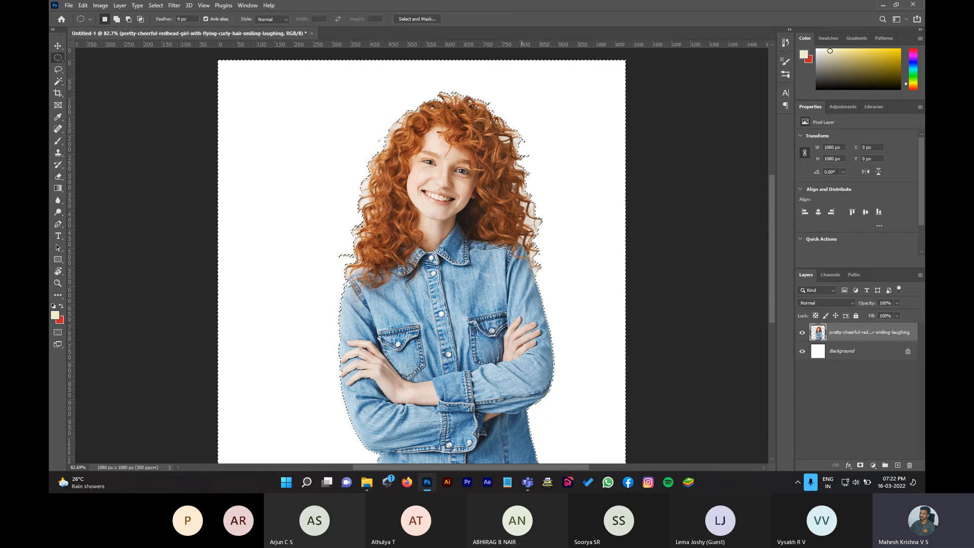
key(ctrl+d)
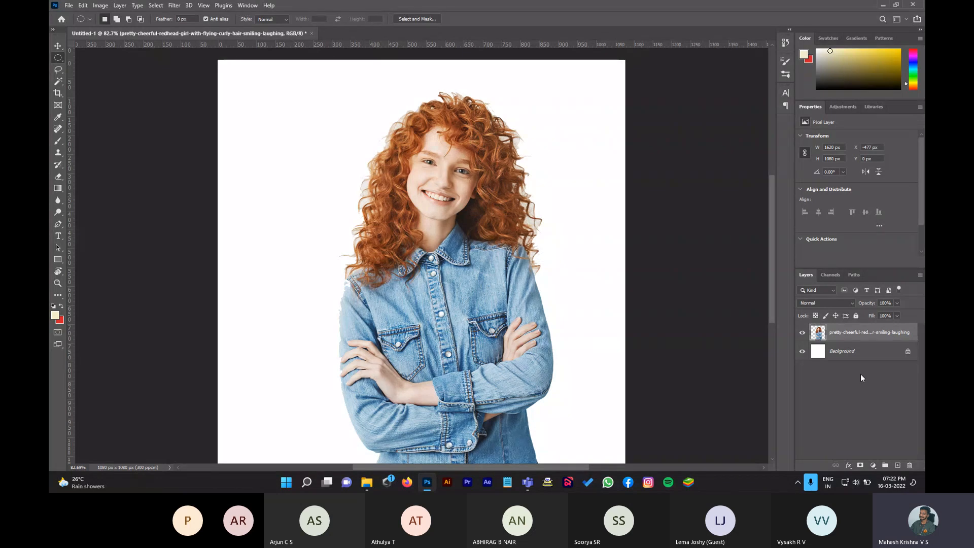
Step: Unlock the white Background layer into a normal Layer 0
click(892, 358)
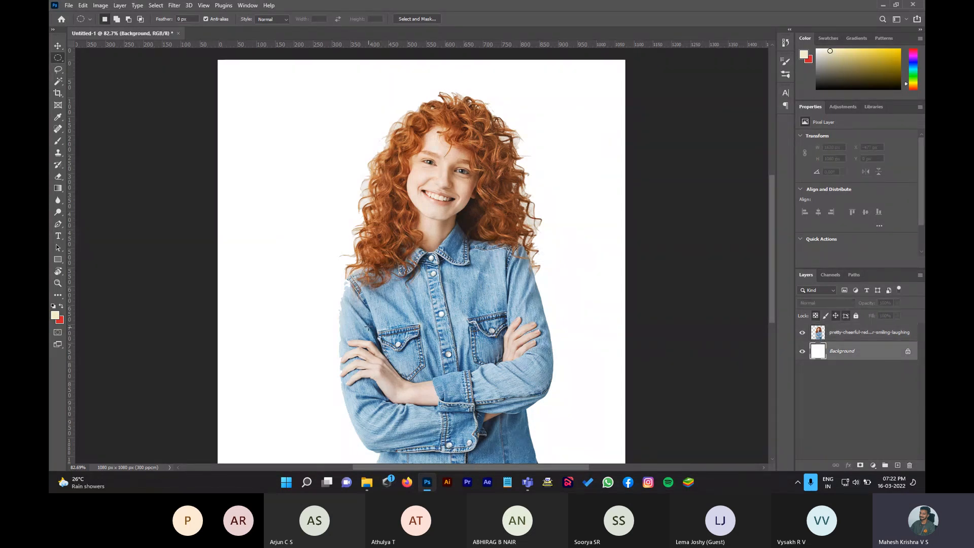
double_click(866, 354)
click(559, 138)
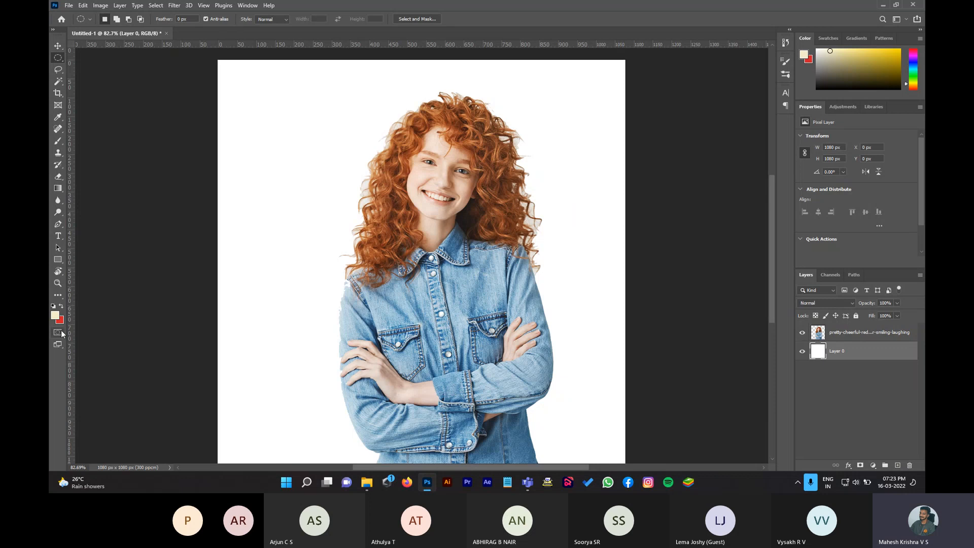
Step: Fill Layer 0 with red, then undo both the fill and the backdrop deletion
key(ctrl+BackSpace)
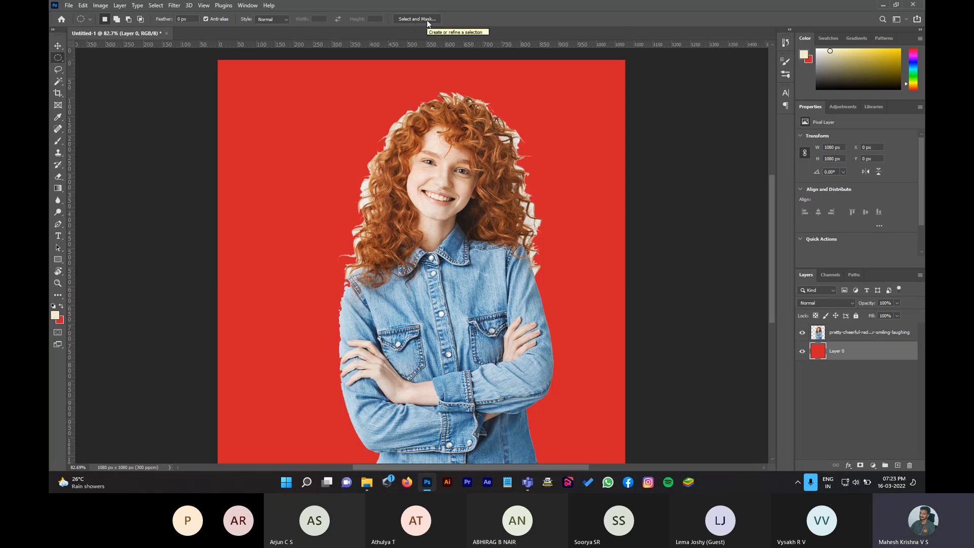
key(ctrl+z)
key(ctrl+z)
key(ctrl+z)
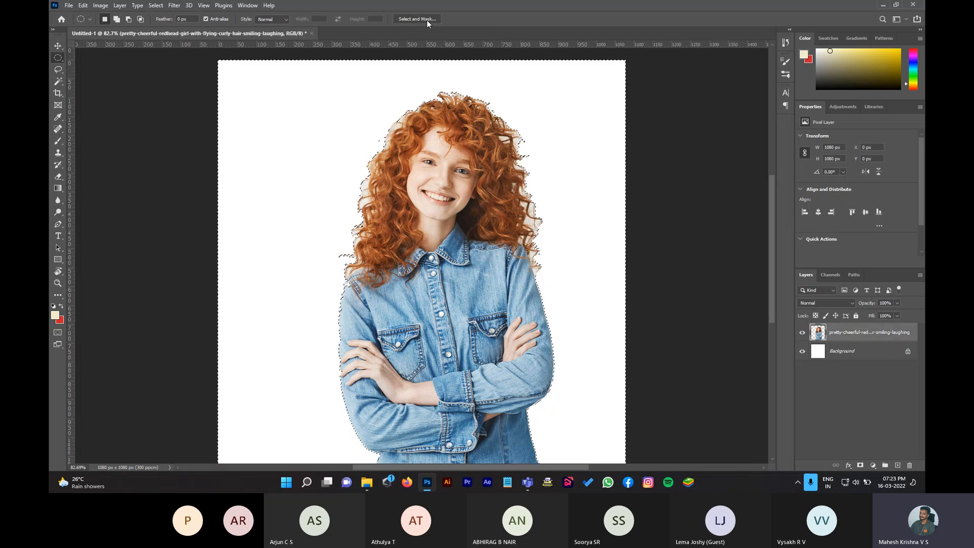
key(ctrl+z)
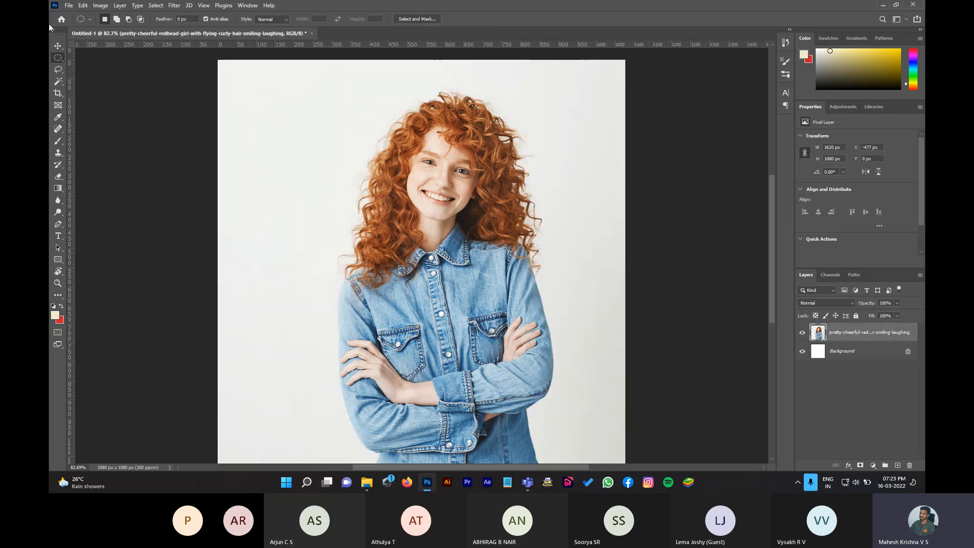
Step: Auto-select the woman with the Object Selection Tool's Select Subject and enter Select and Mask
click(59, 78)
right_click(66, 79)
click(92, 81)
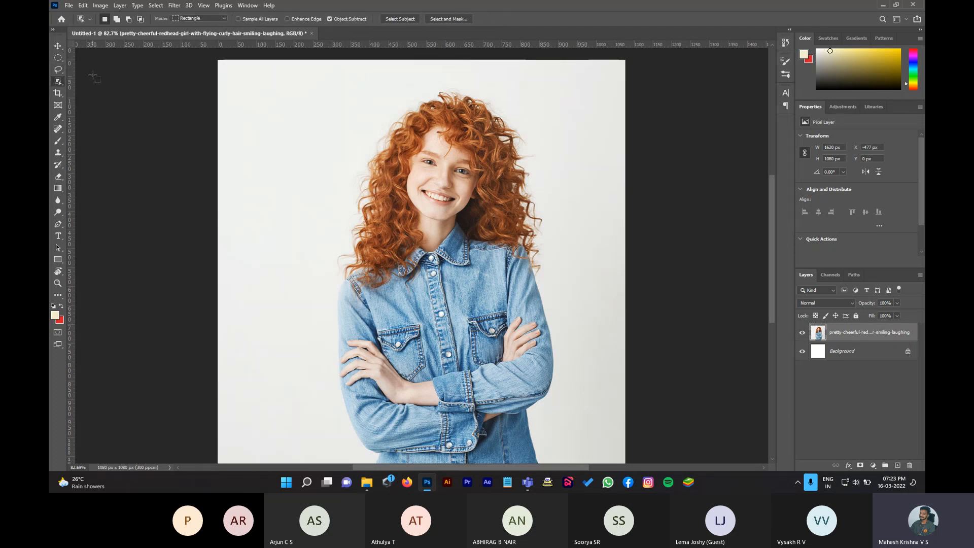
click(399, 19)
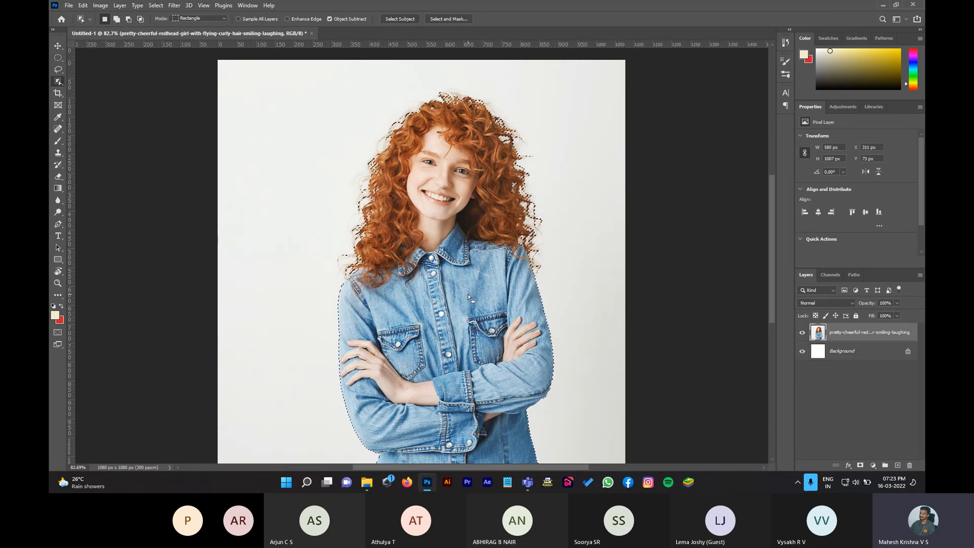
click(448, 19)
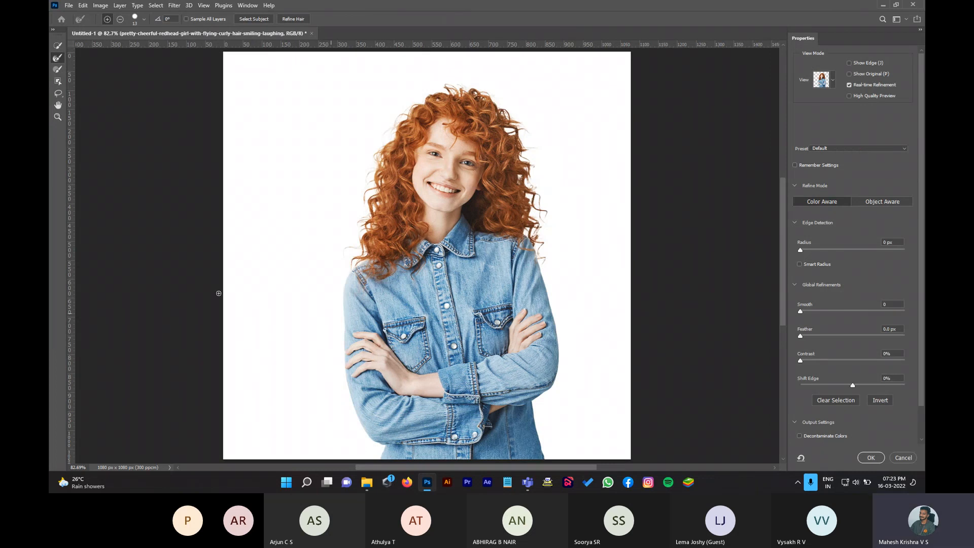
Step: Set the Select and Mask view mode to Overlay, tinting masked areas red
click(832, 81)
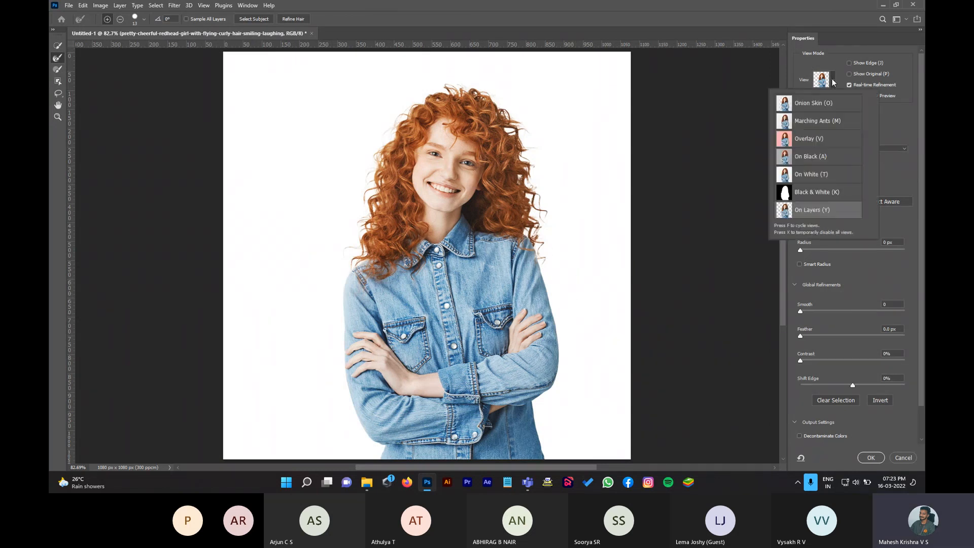
click(810, 141)
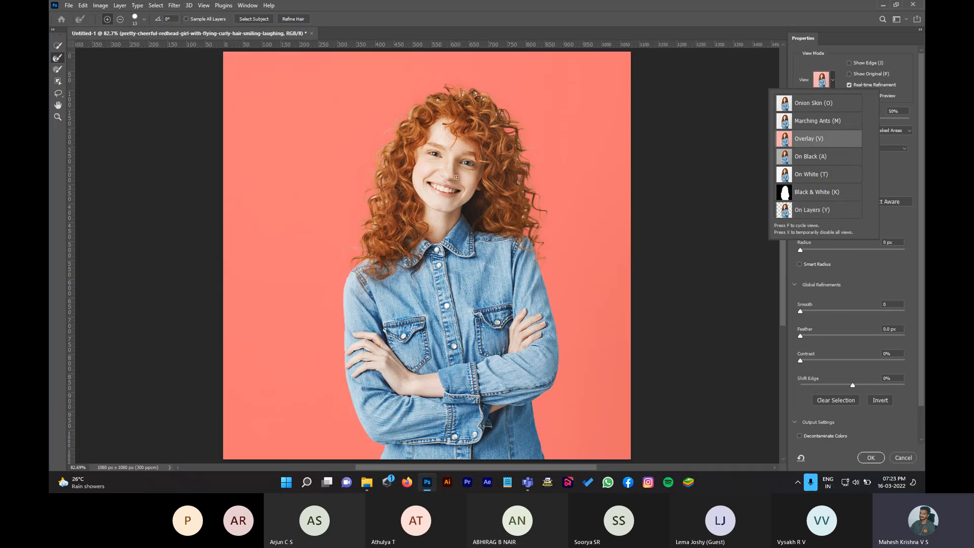
click(58, 116)
Step: Zoom to 200% on the woman's hair and pick the Refine Edge Brush
click(57, 117)
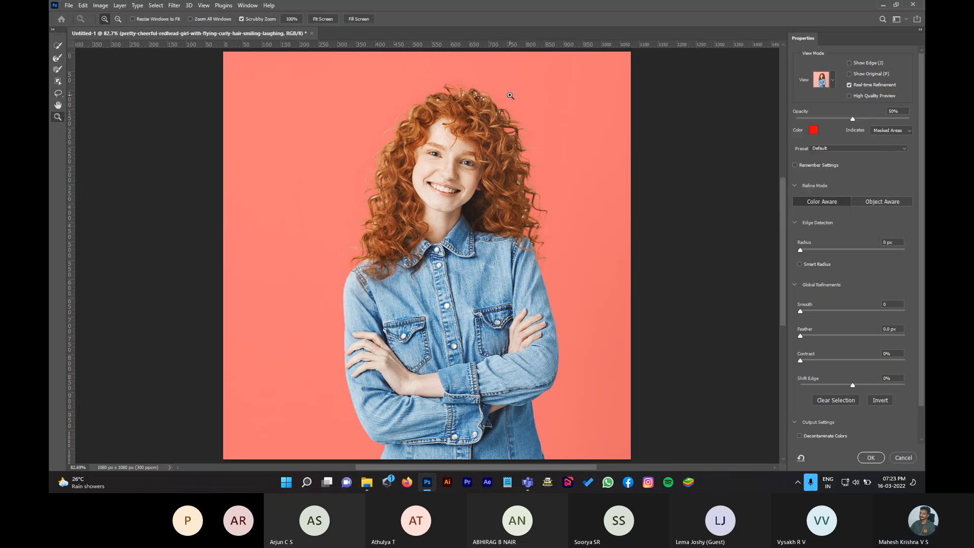
double_click(479, 103)
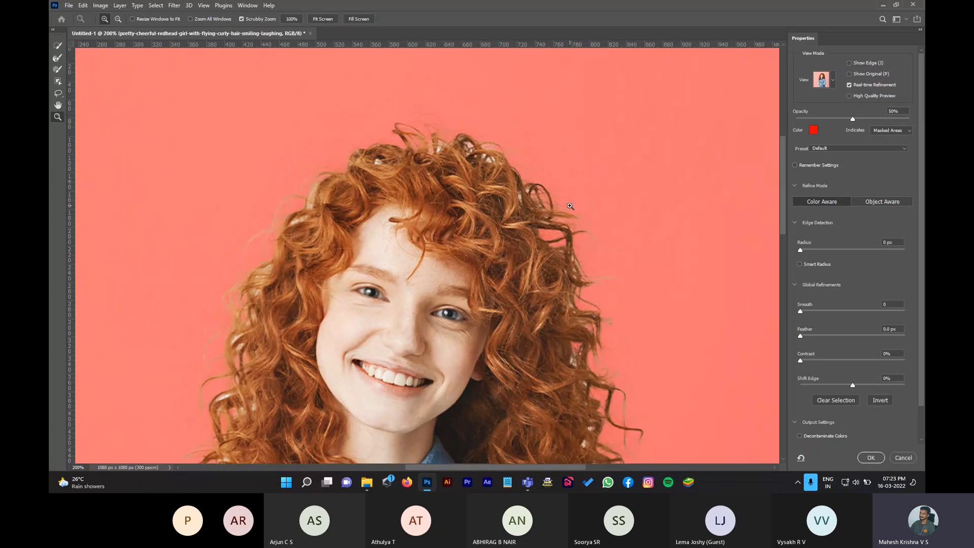
click(57, 60)
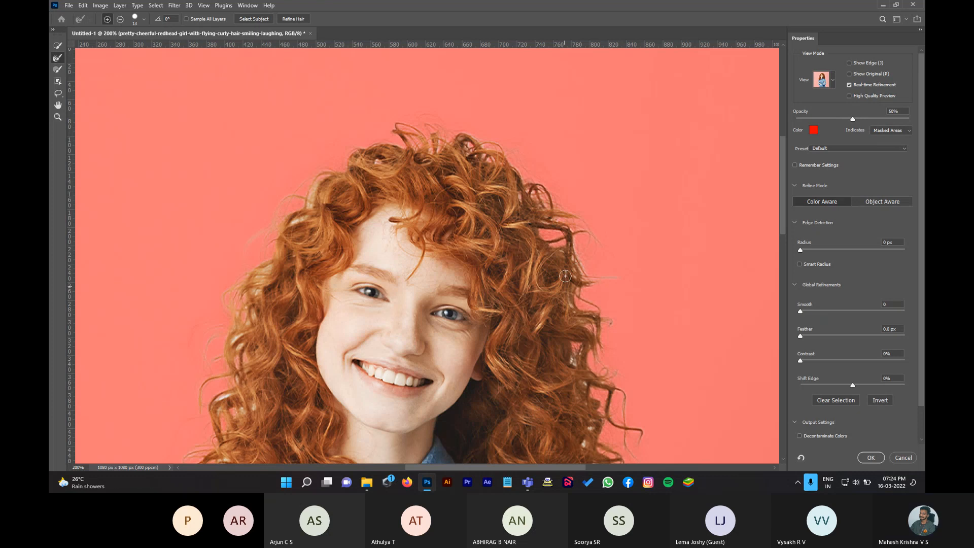
Step: Pan along the hair edges to inspect them, then fit the whole image on screen
scroll(569, 372, down, 2)
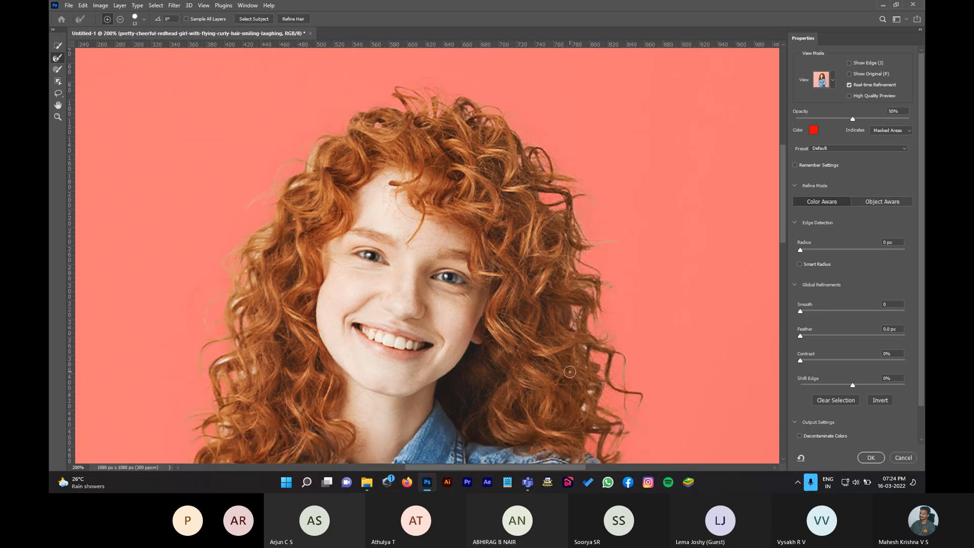
scroll(569, 371, down, 3)
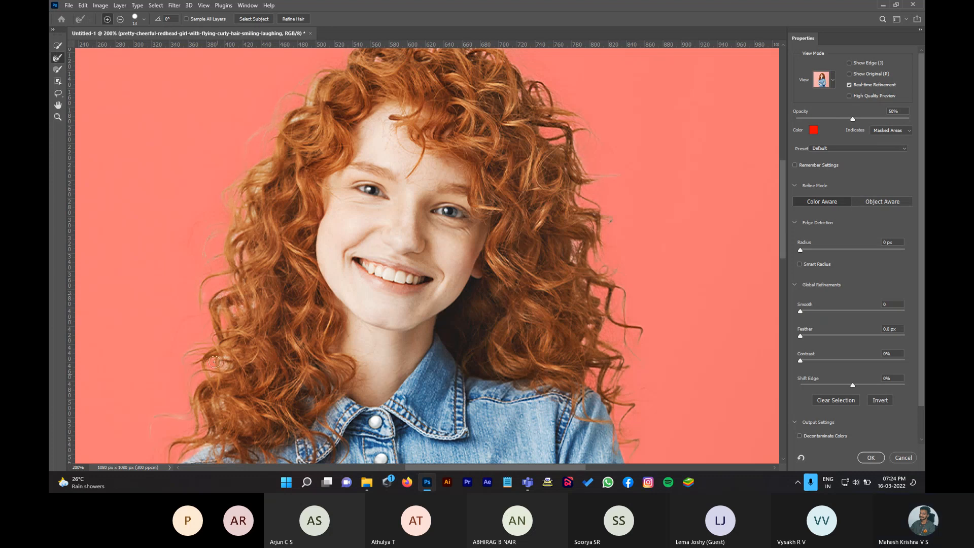
scroll(245, 339, down, 3)
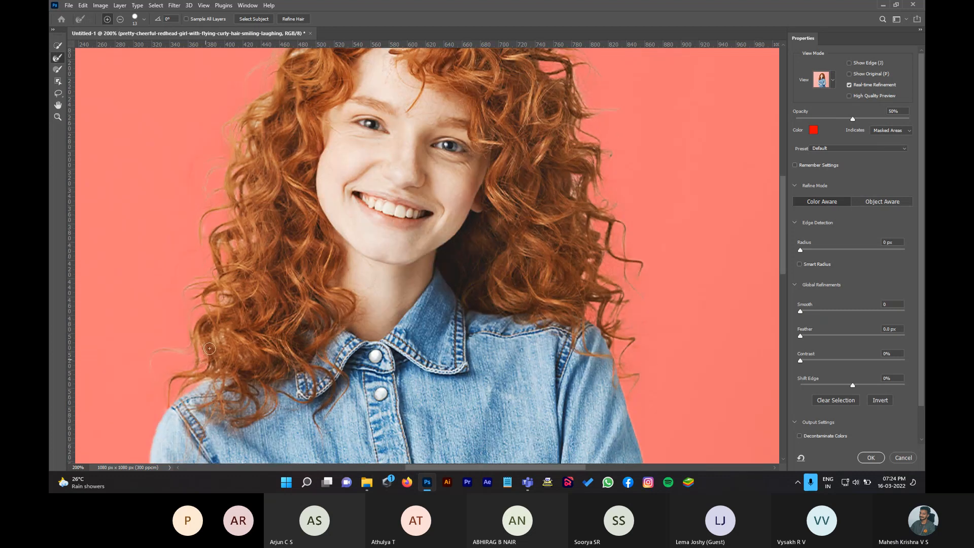
scroll(252, 254, up, 4)
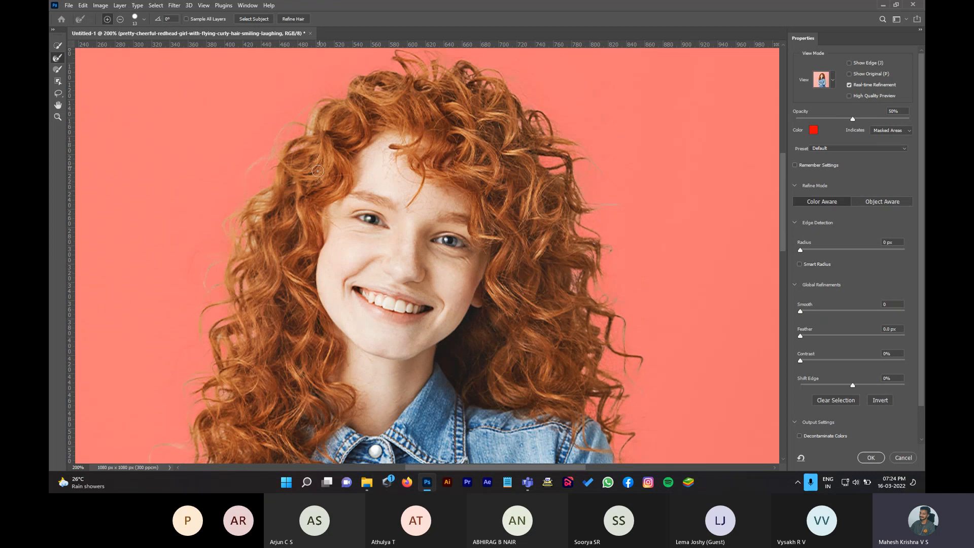
scroll(492, 177, up, 2)
scroll(497, 185, down, 2)
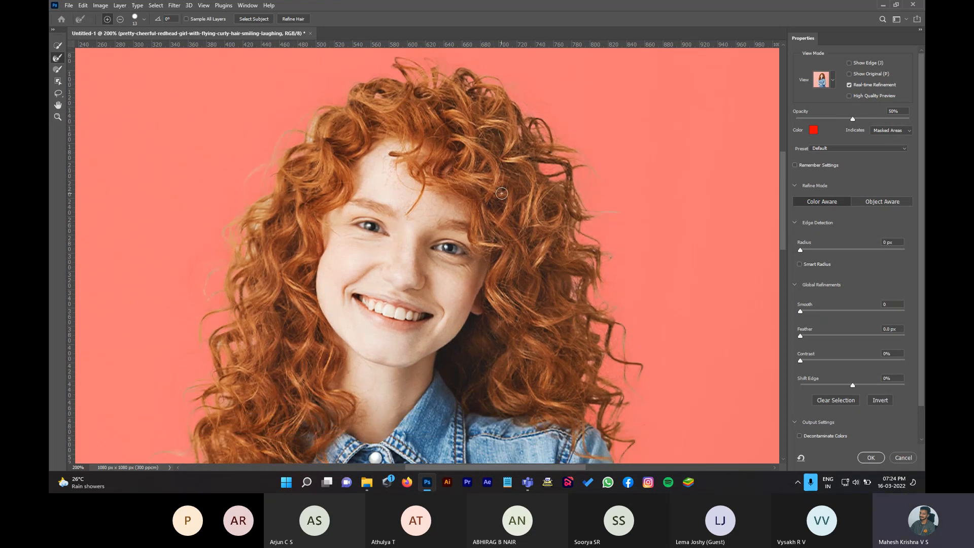
scroll(501, 192, down, 4)
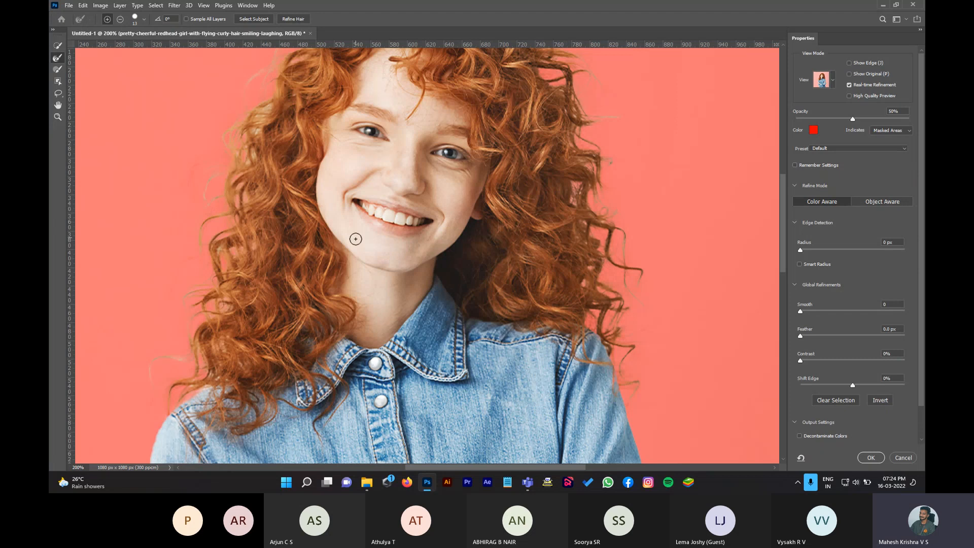
scroll(477, 282, up, 3)
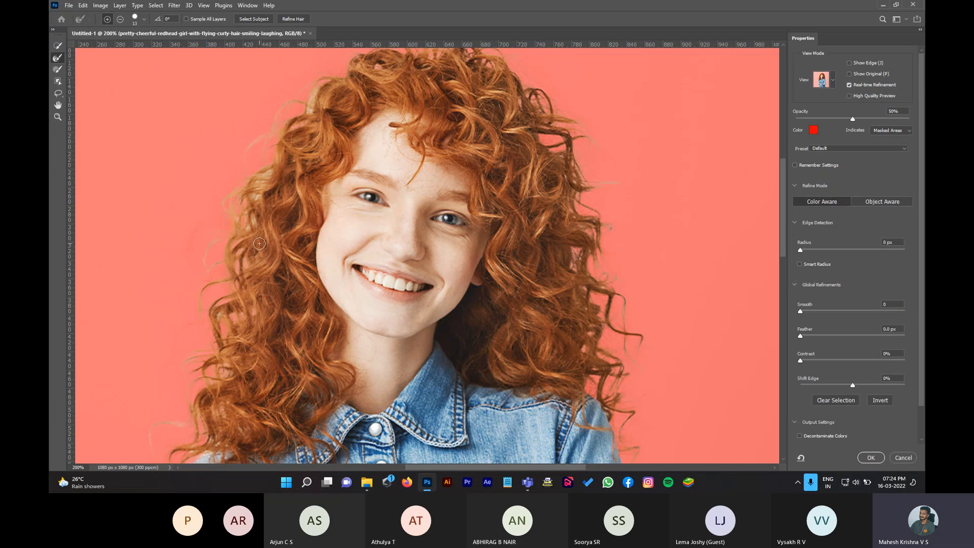
scroll(444, 265, down, 1)
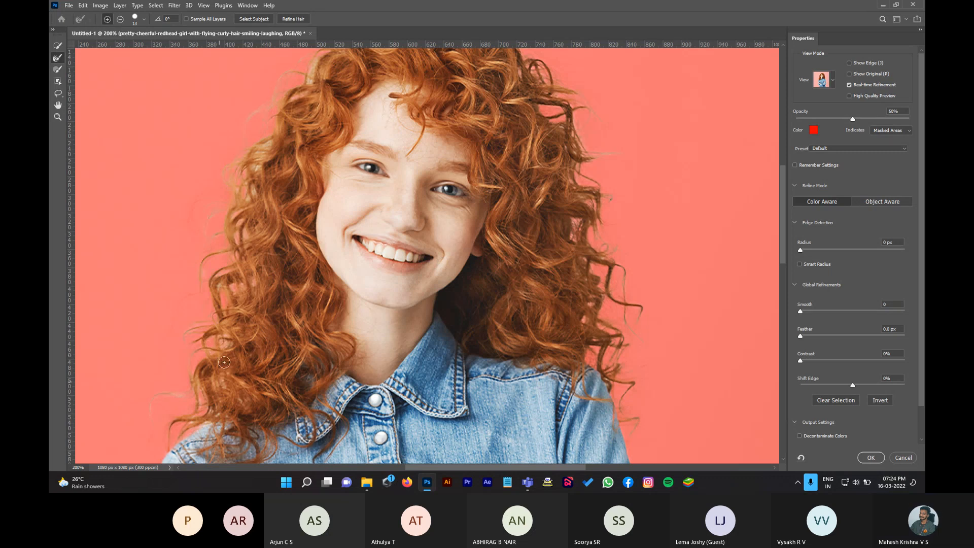
scroll(229, 326, up, 3)
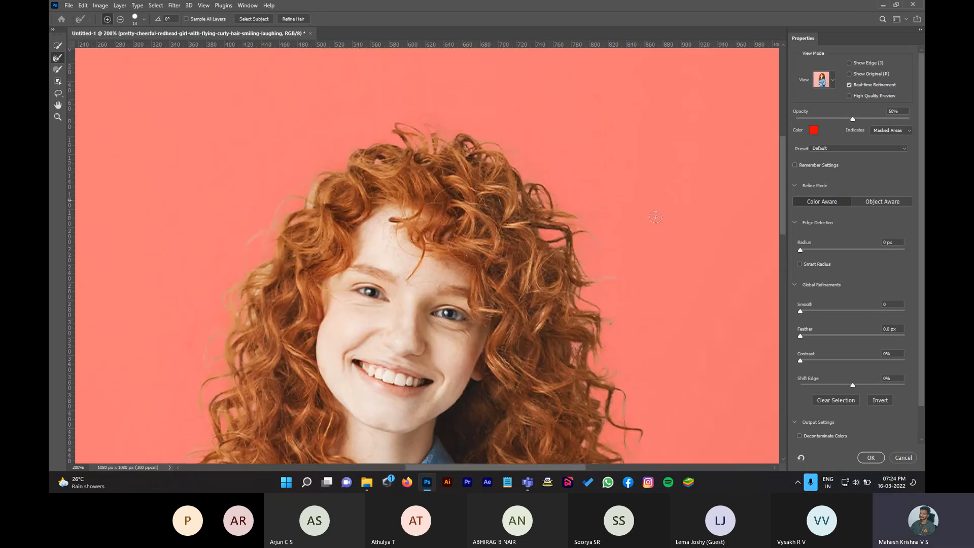
scroll(565, 259, down, 3)
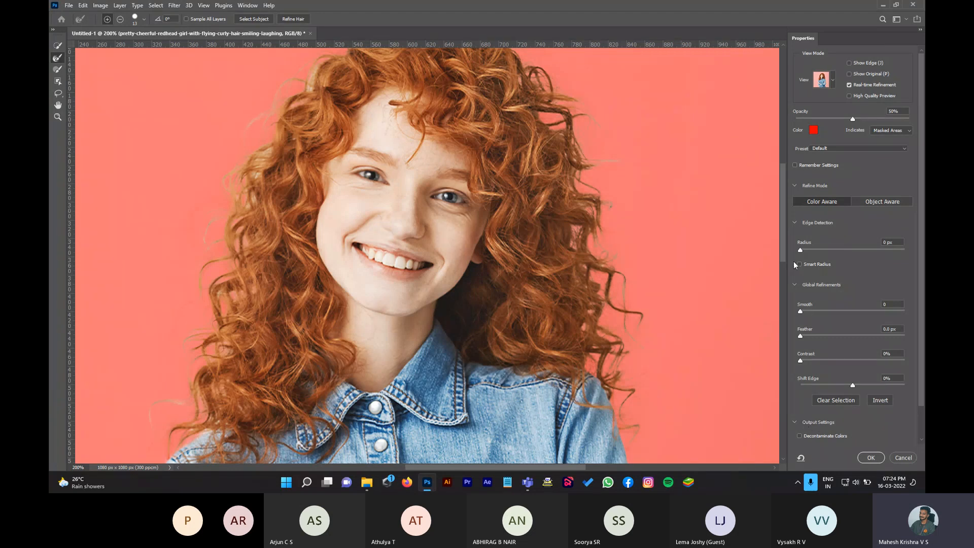
key(ctrl+0)
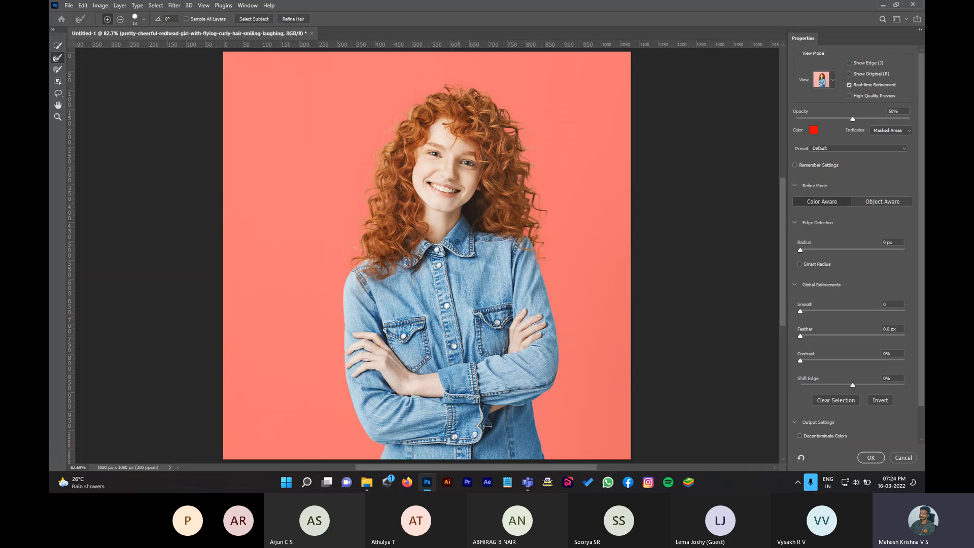
Step: Widen the edge-detection radius, enable Smart Radius, and set Smooth back to 0
mouse_move(802, 250)
mouse_down()
mouse_move(900, 248)
mouse_move(811, 247)
mouse_up()
click(799, 265)
drag(820, 310, 843, 316)
drag(842, 310, 680, 306)
Step: Set Feather to 0 px, Contrast to 55% and Shift Edge to −5%
drag(823, 337, 897, 336)
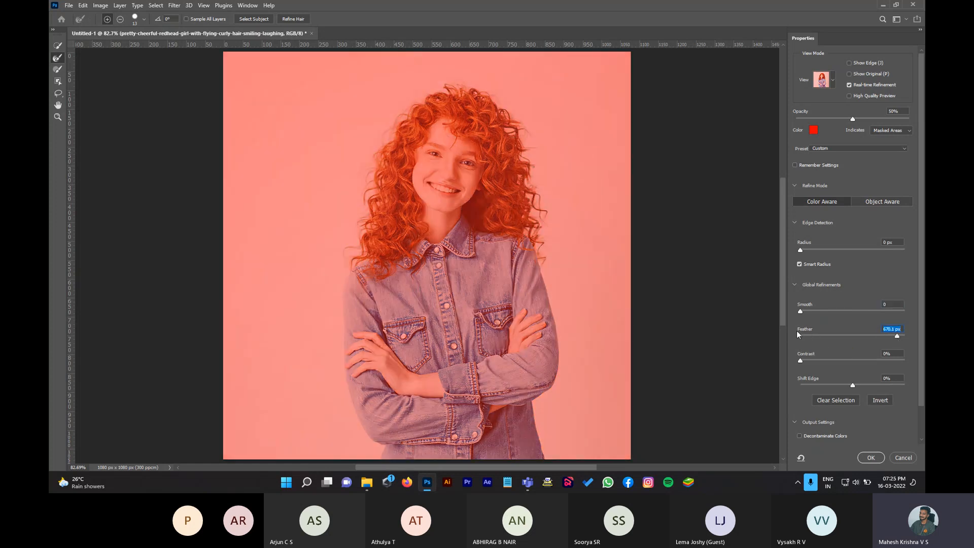
drag(826, 335, 843, 336)
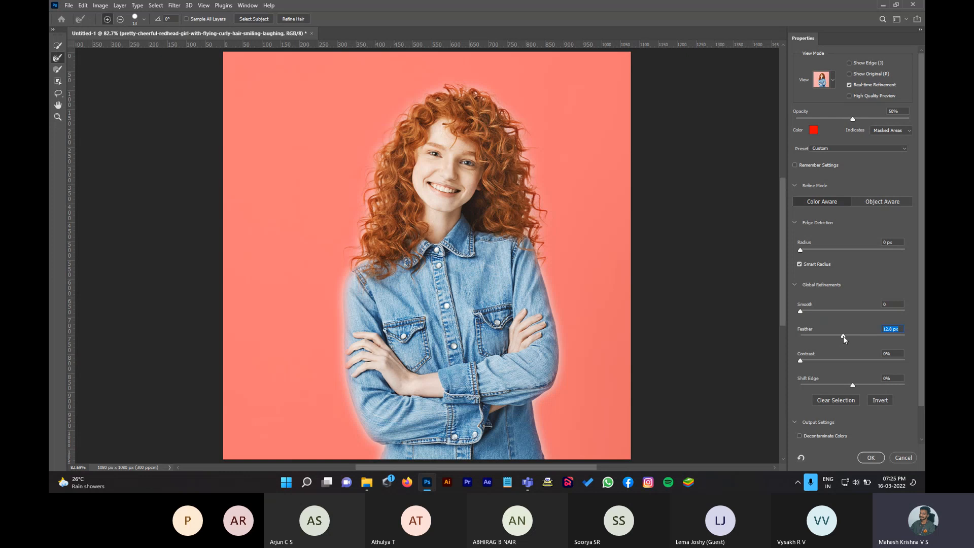
drag(842, 336, 857, 361)
click(801, 361)
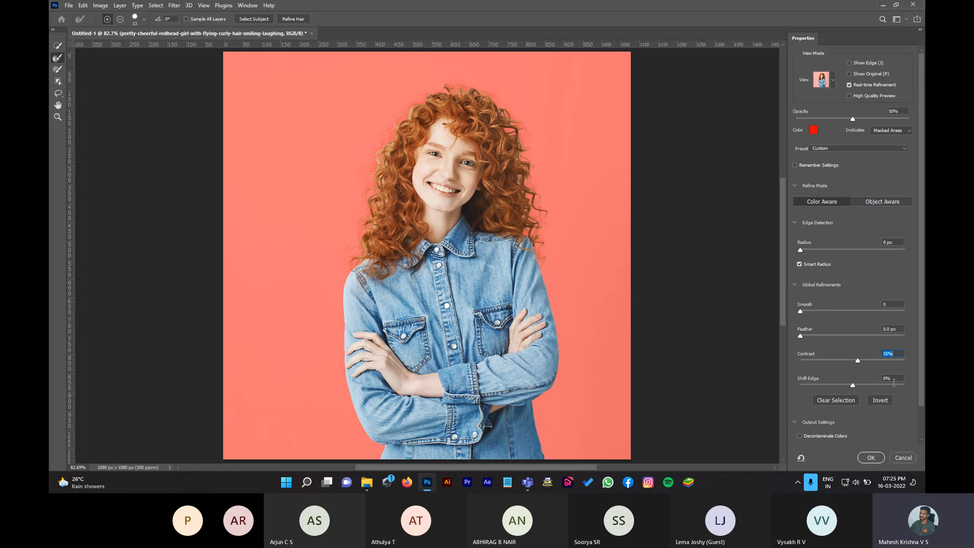
mouse_move(851, 384)
mouse_down()
mouse_move(870, 381)
mouse_move(824, 381)
mouse_move(887, 373)
mouse_move(854, 388)
mouse_move(894, 391)
mouse_move(847, 392)
mouse_up()
Step: Set Shift Edge to −6% and keep Decontaminate Colors turned on
click(854, 387)
scroll(855, 390, down, 6)
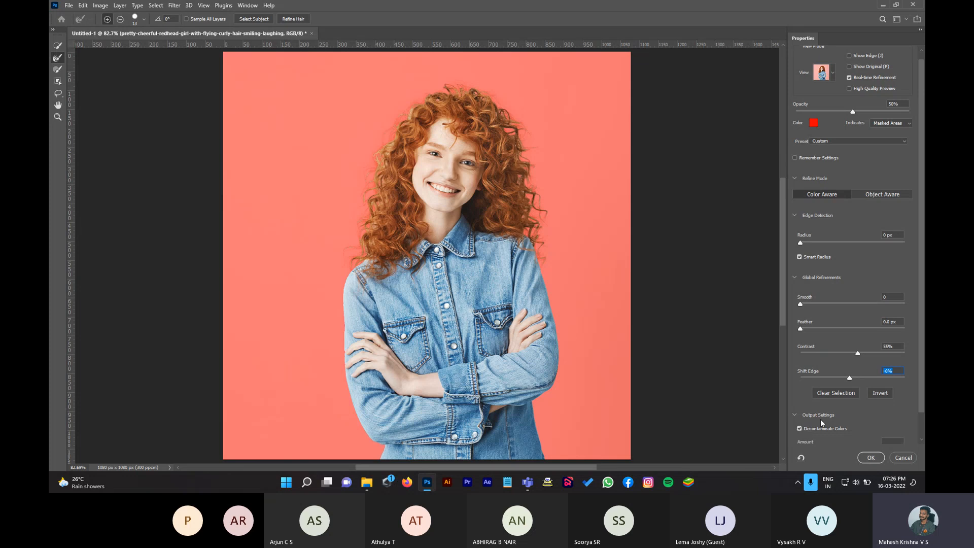
scroll(820, 419, down, 3)
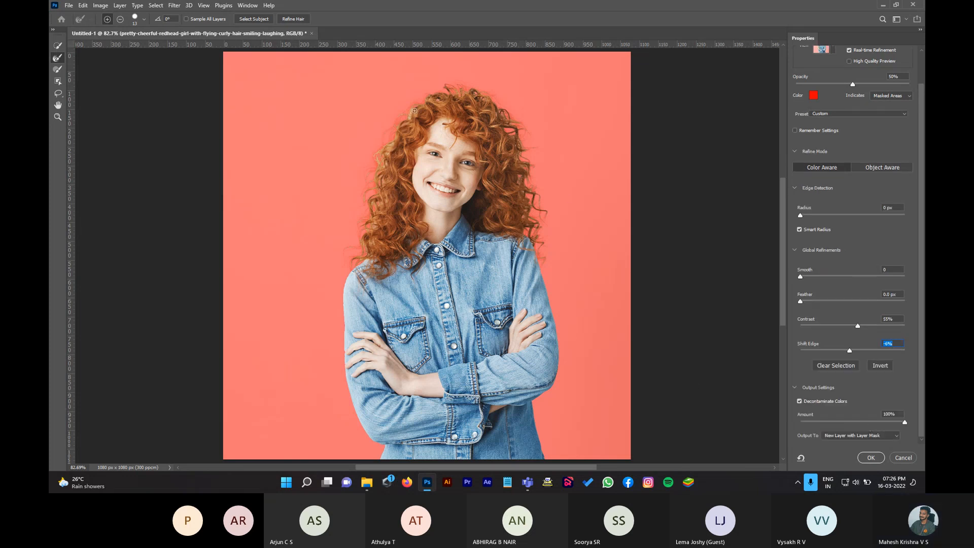
click(800, 401)
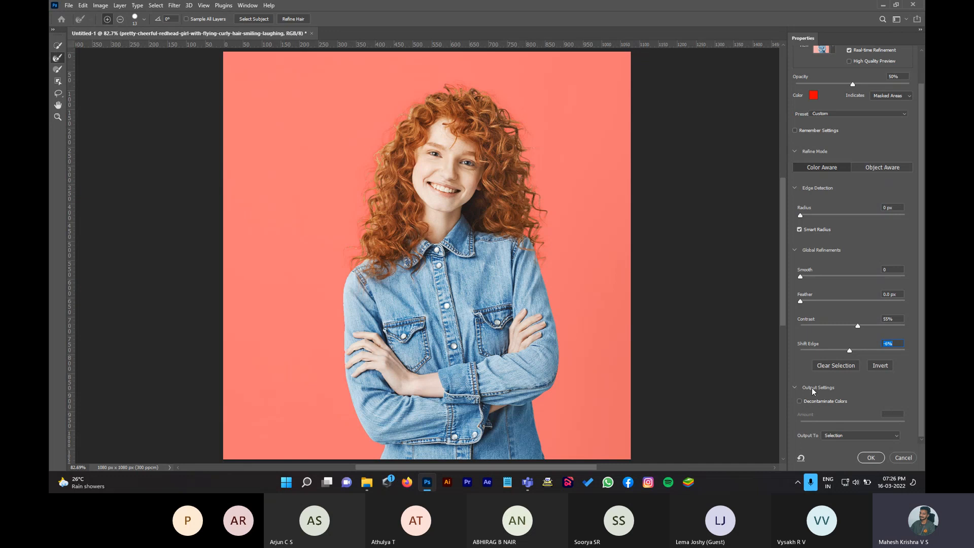
click(799, 402)
Step: Output the refined selection to a new layer with layer mask
click(852, 436)
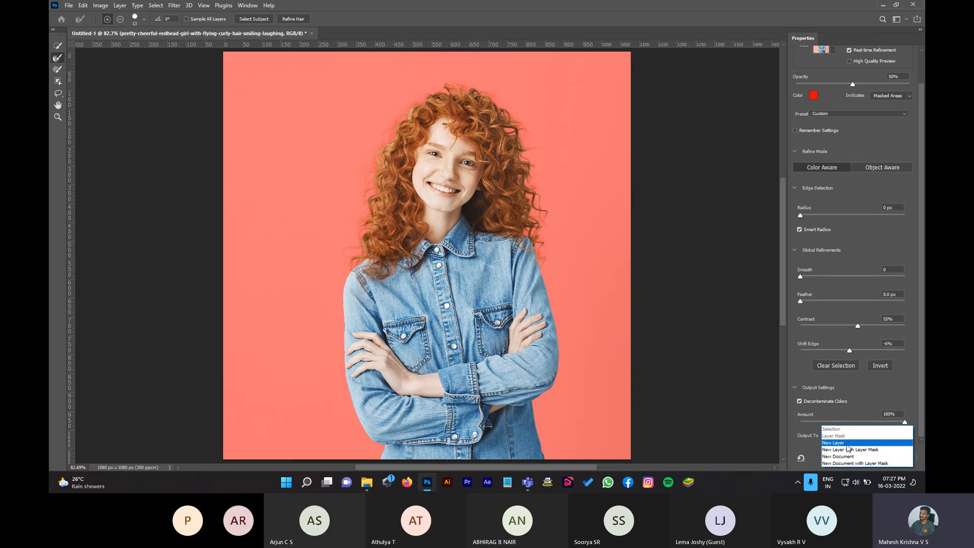
click(848, 448)
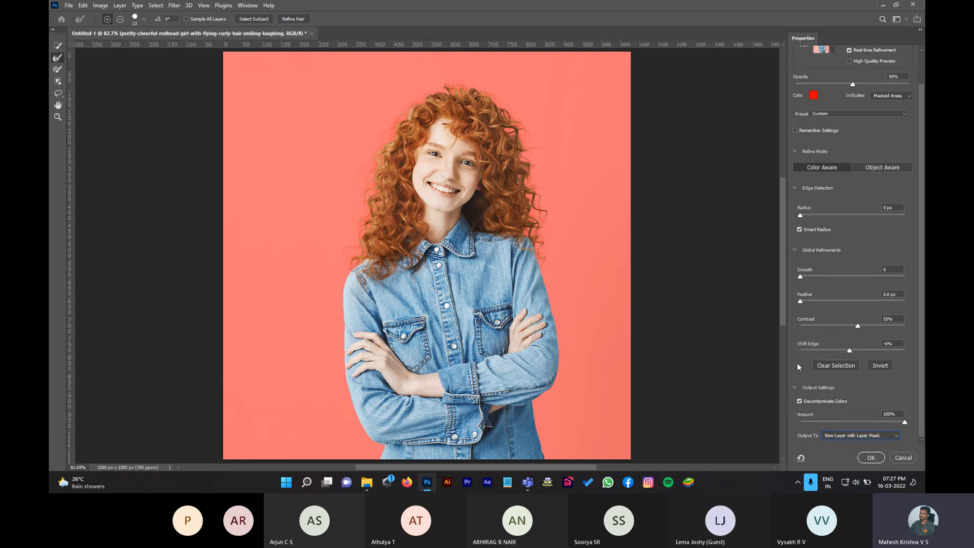
click(871, 457)
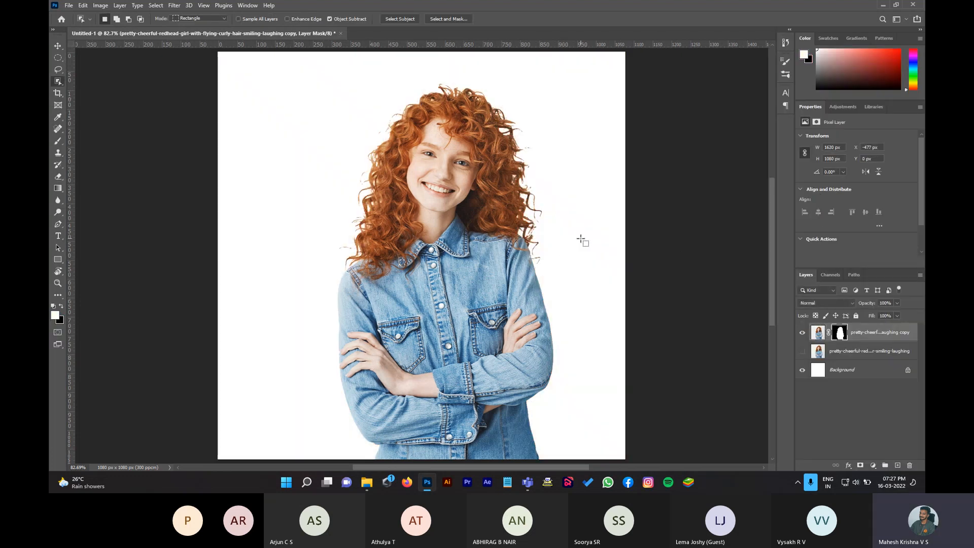
Step: Convert the Background into an unlocked Layer 0 and fill it with solid red
click(864, 379)
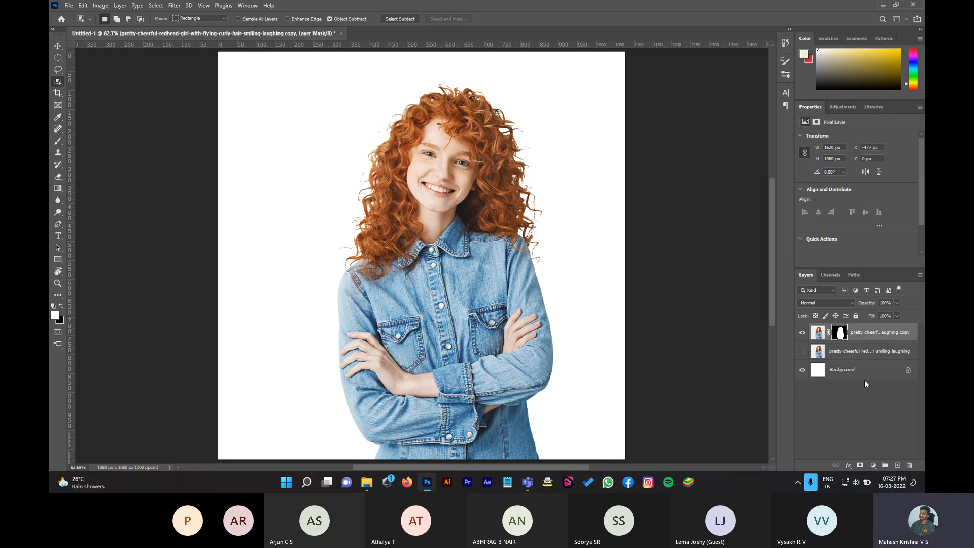
double_click(868, 376)
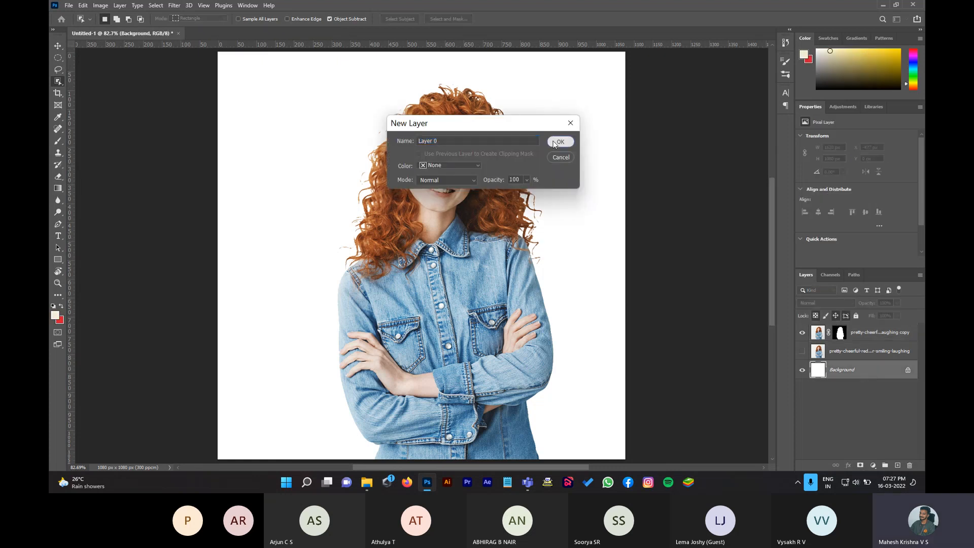
click(559, 140)
key(ctrl+BackSpace)
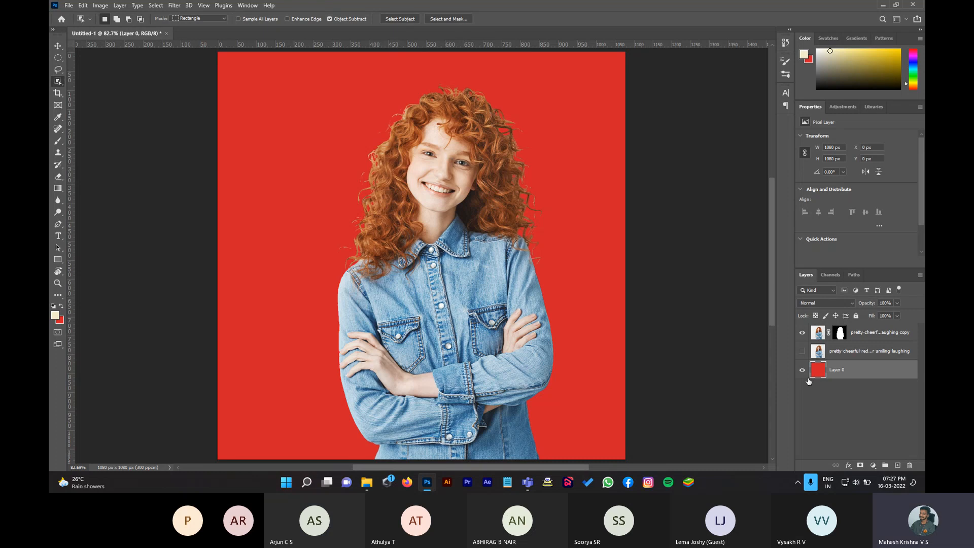
Step: Add a white layer mask to the red Layer 0
click(839, 336)
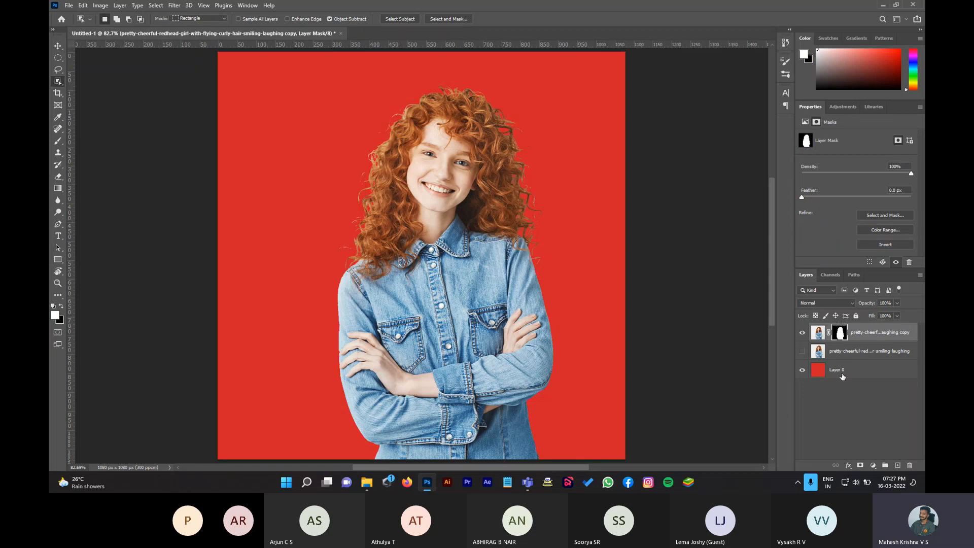
click(869, 378)
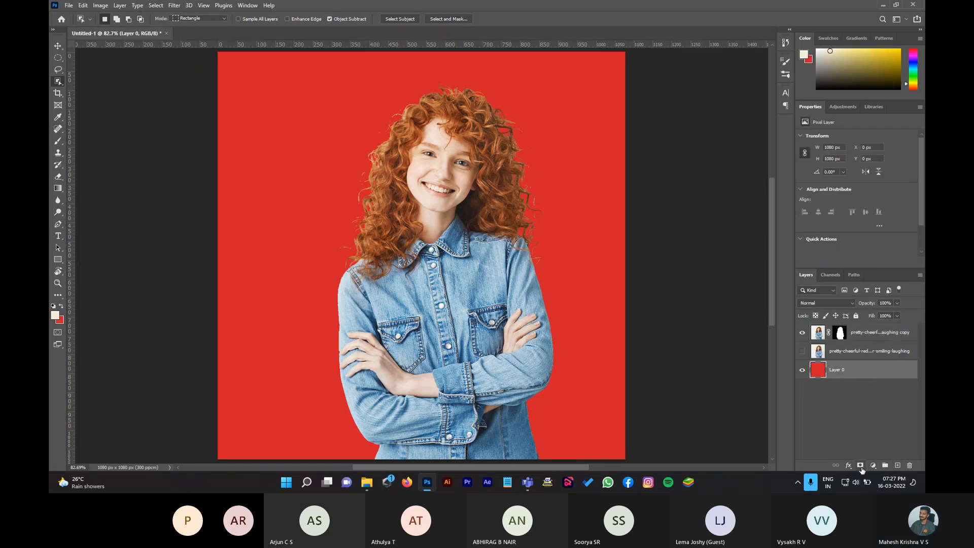
click(860, 467)
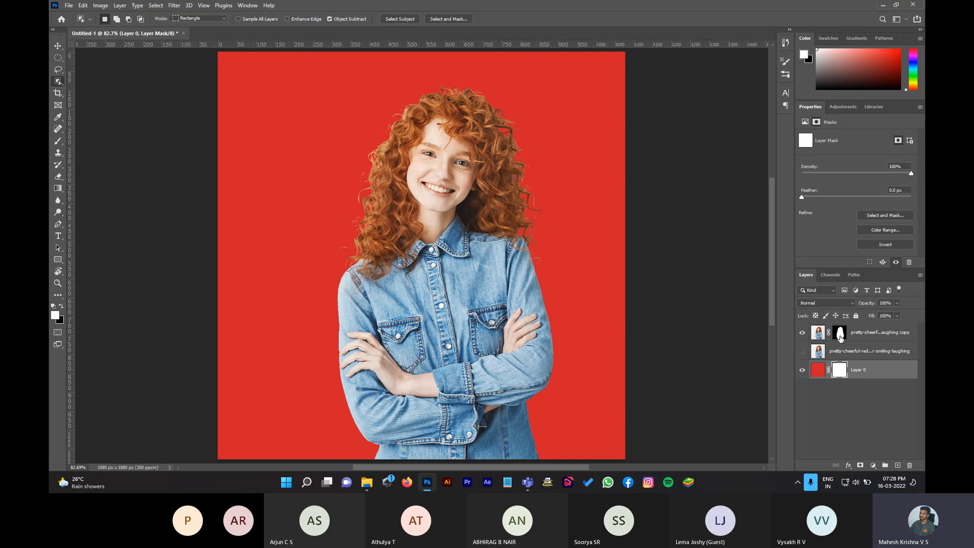
Step: Disable the cut-out layer's mask, then enable it again
click(840, 337)
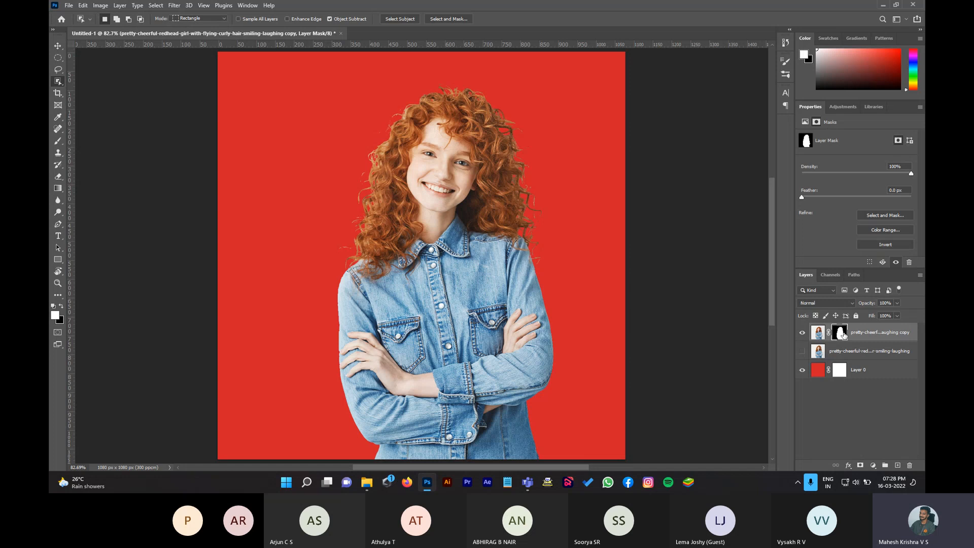
right_click(843, 334)
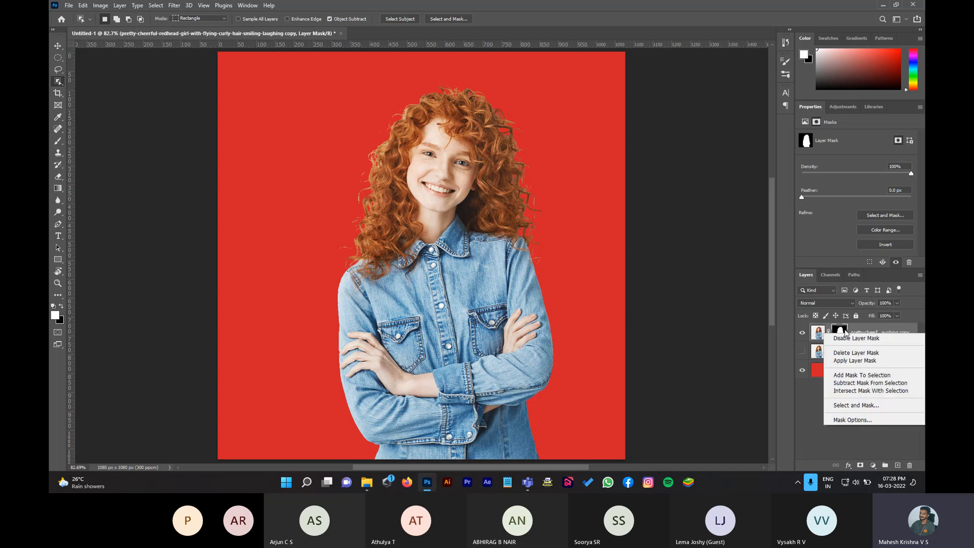
click(854, 339)
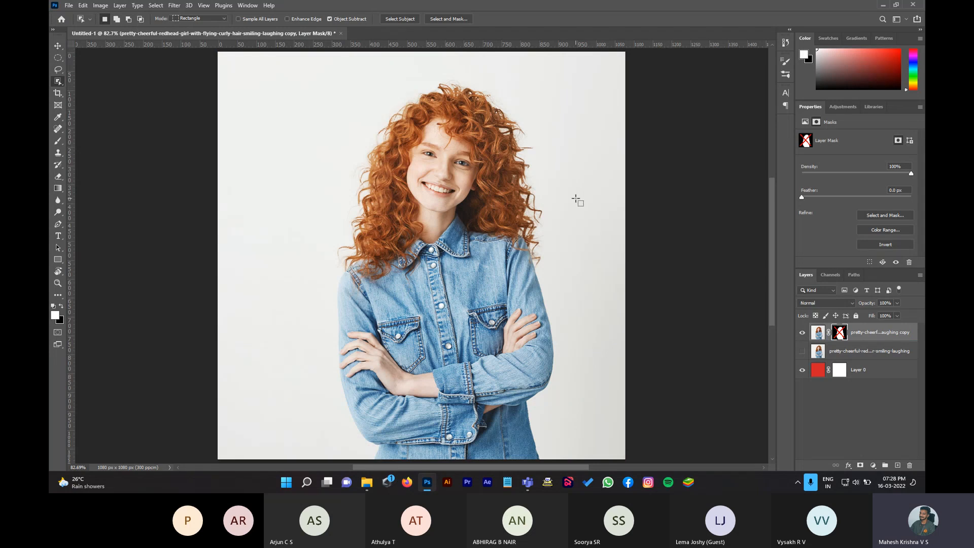
right_click(841, 338)
click(856, 342)
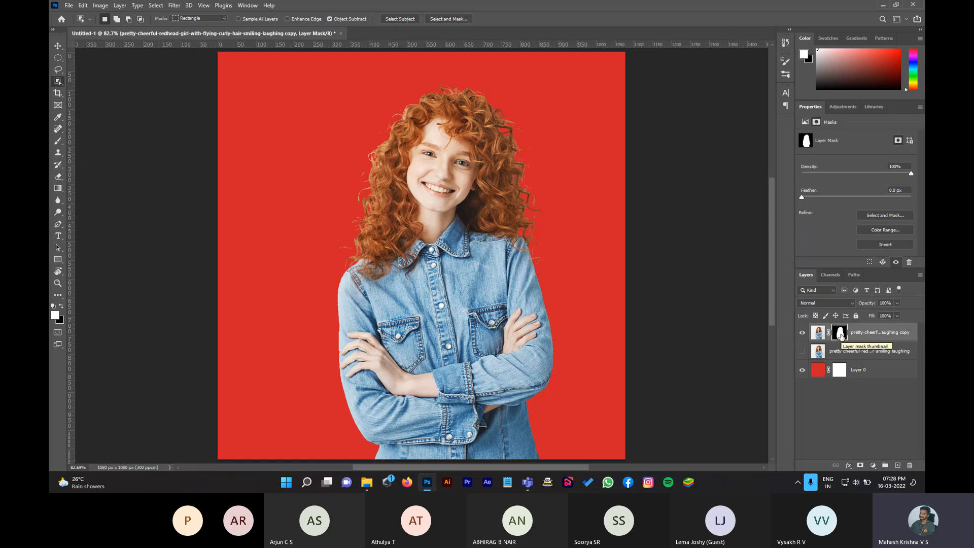
Step: Disable the cut-out layer's mask to view the original photo, re-enable it, then pick the Move tool
right_click(840, 336)
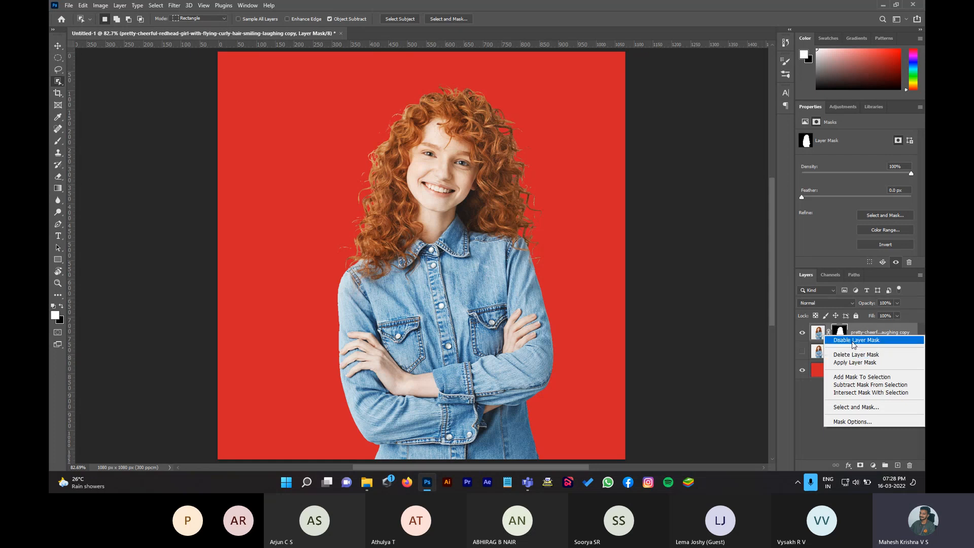
click(856, 341)
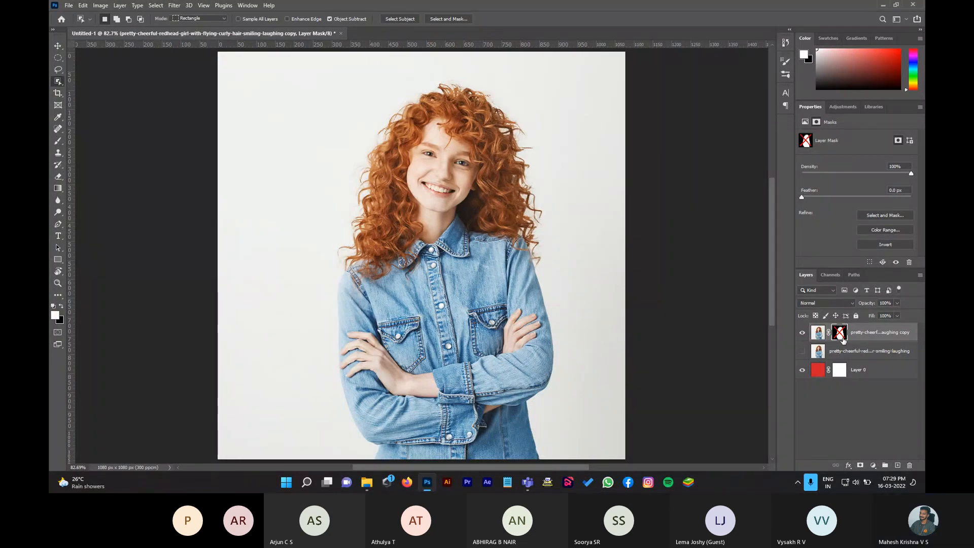
right_click(842, 340)
click(843, 343)
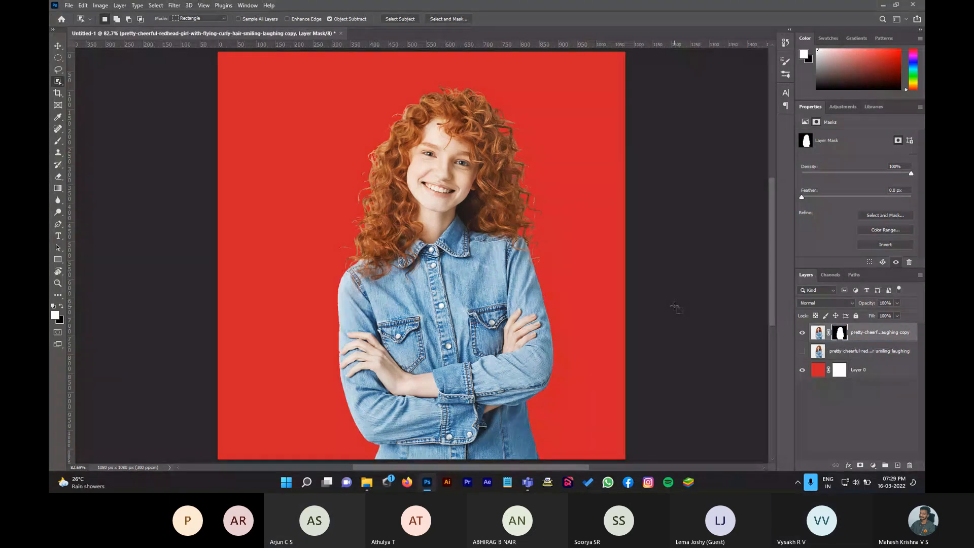
key(v)
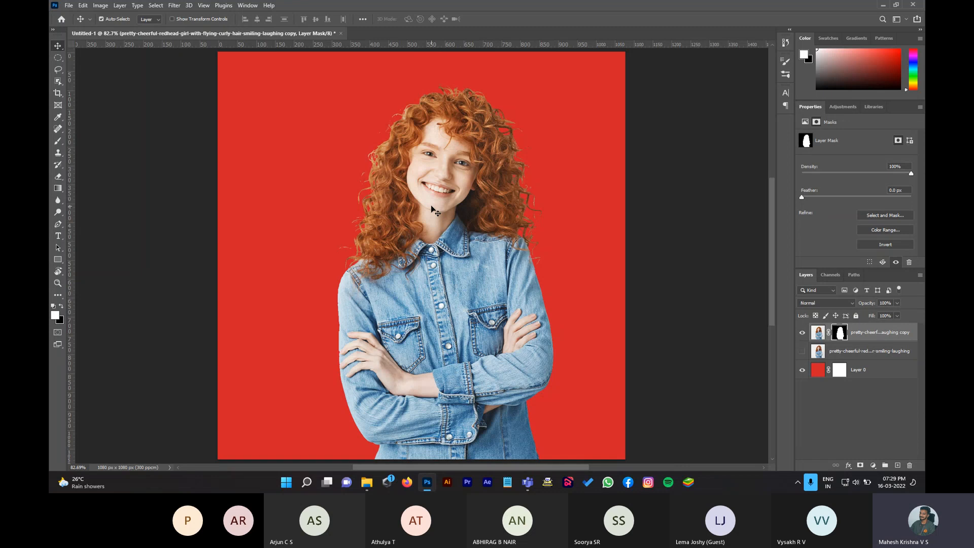
Step: Open Export As for the composite and set the JPG quality to Great
key(ctrl)
key(ctrl)
key(ctrl+alt+shift+w)
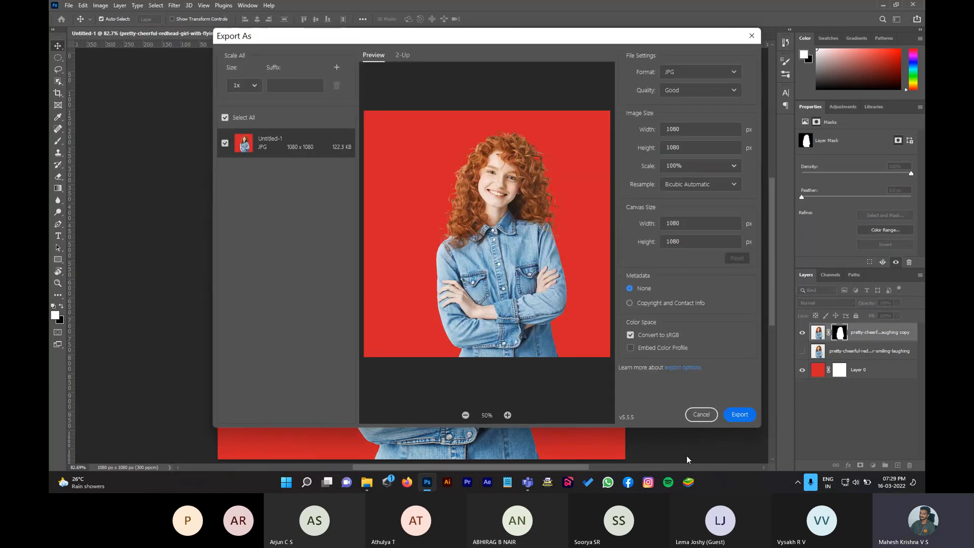
click(700, 414)
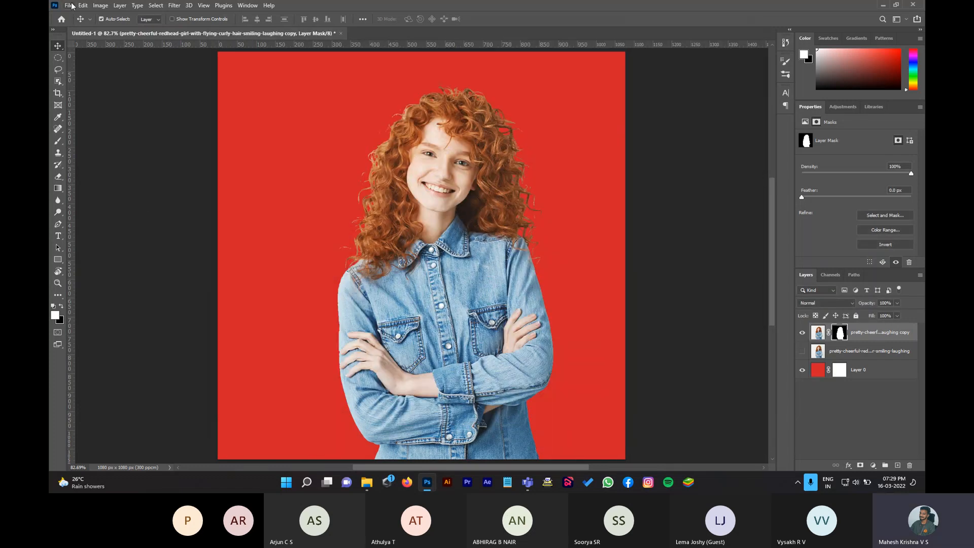
click(70, 5)
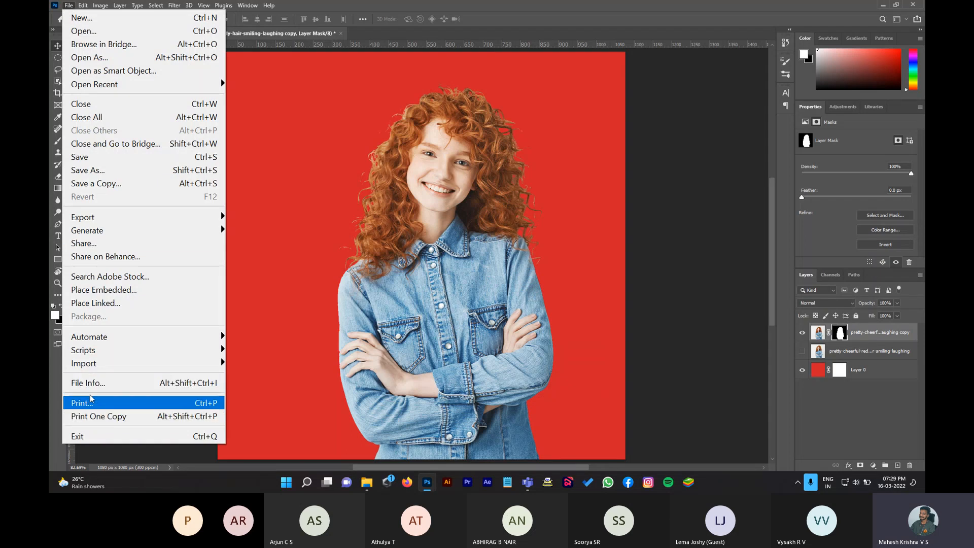
mouse_move(87, 221)
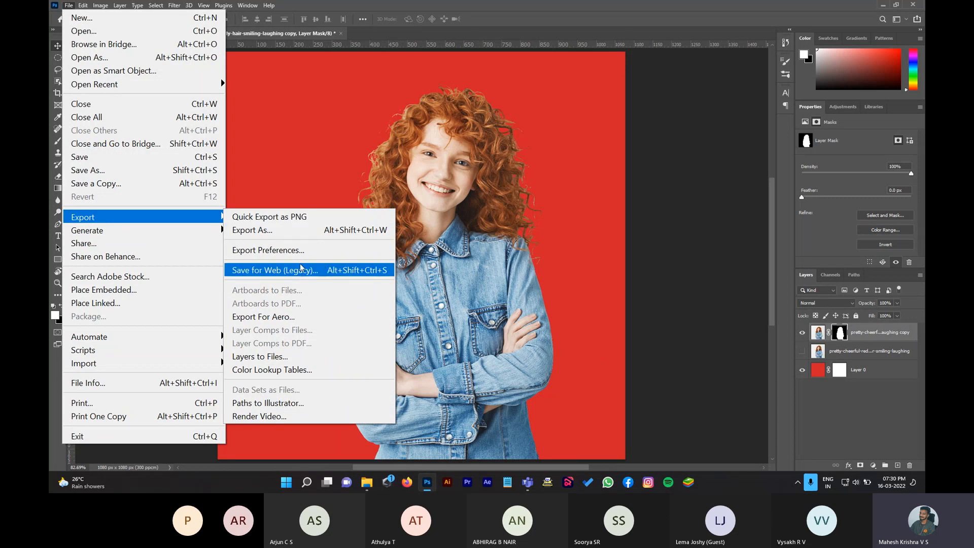
click(287, 235)
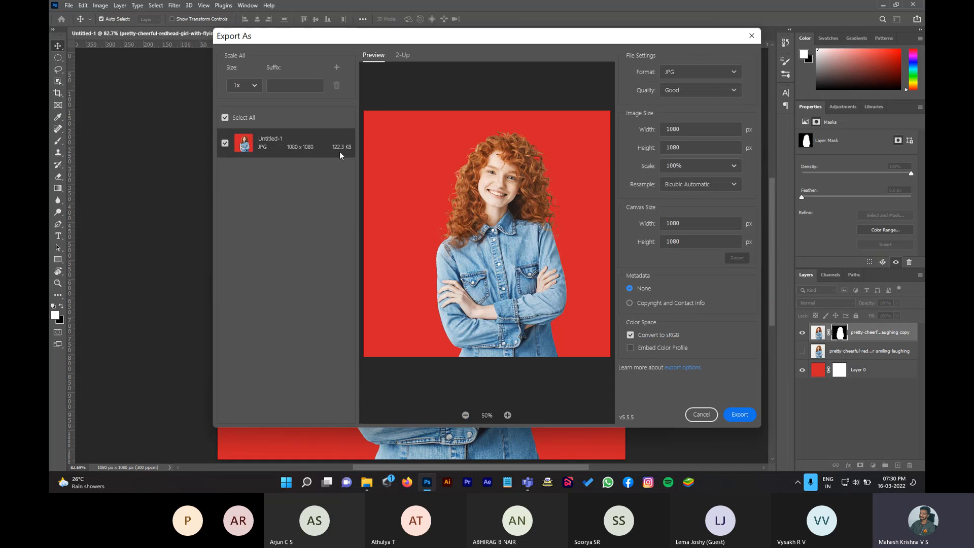
click(705, 93)
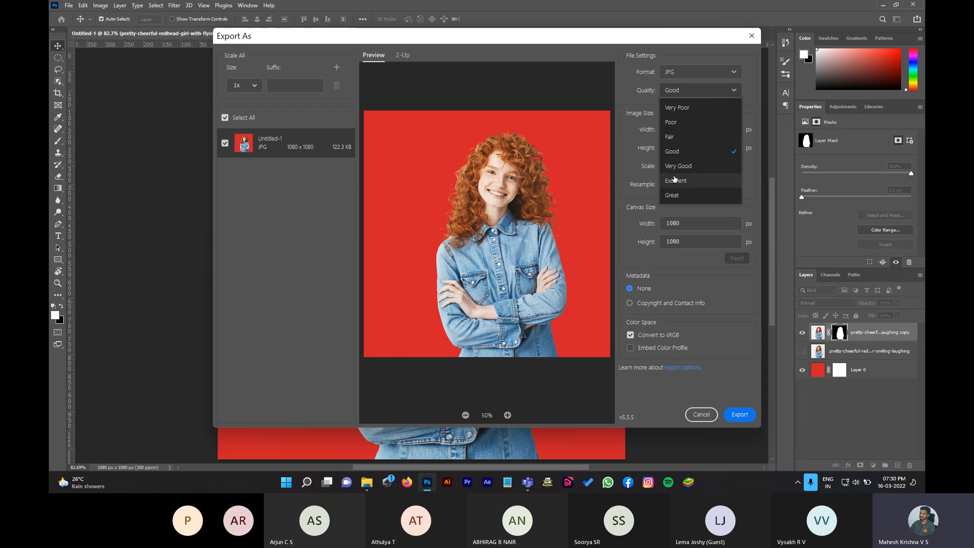
click(684, 196)
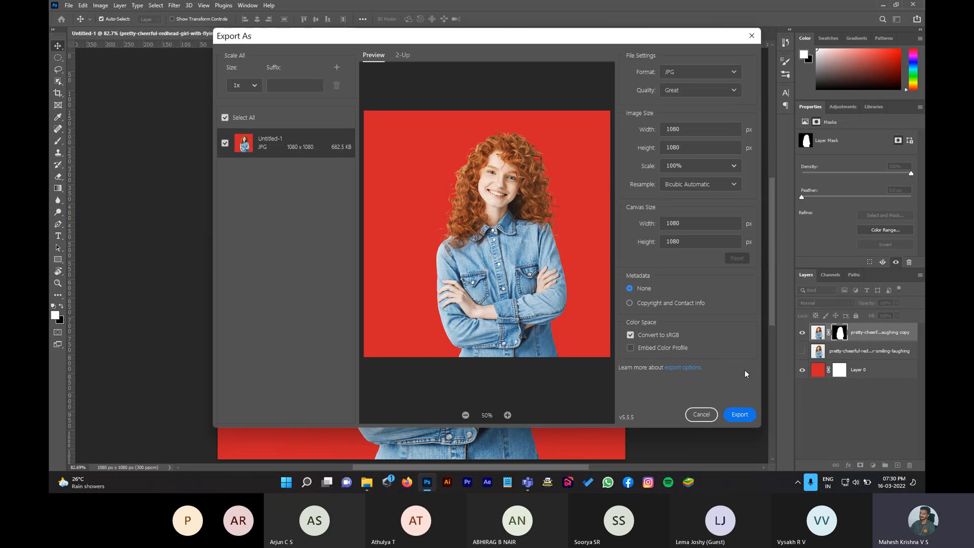
Step: Export the 1080×1080 JPG into Downloads under the name 'file'
click(746, 415)
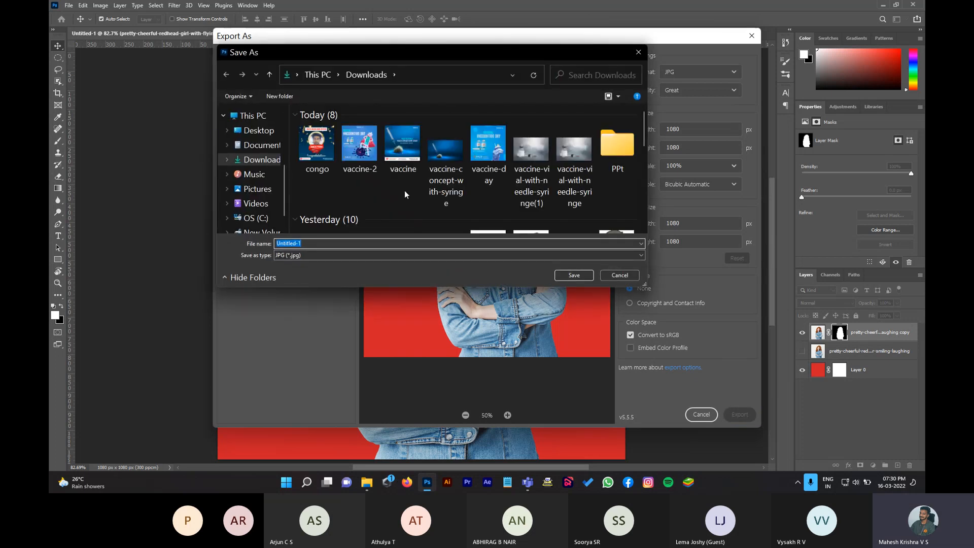
scroll(404, 190, down, 5)
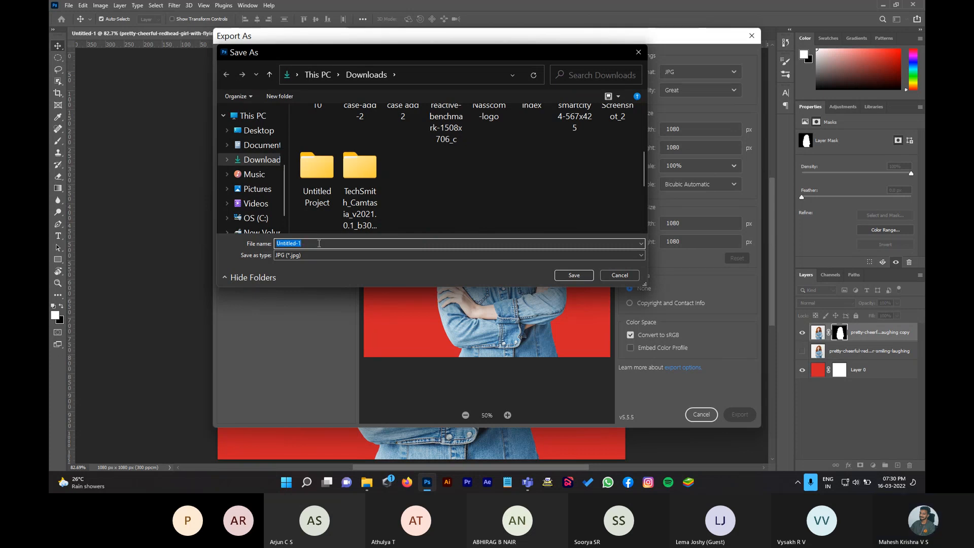
text(file)
click(574, 276)
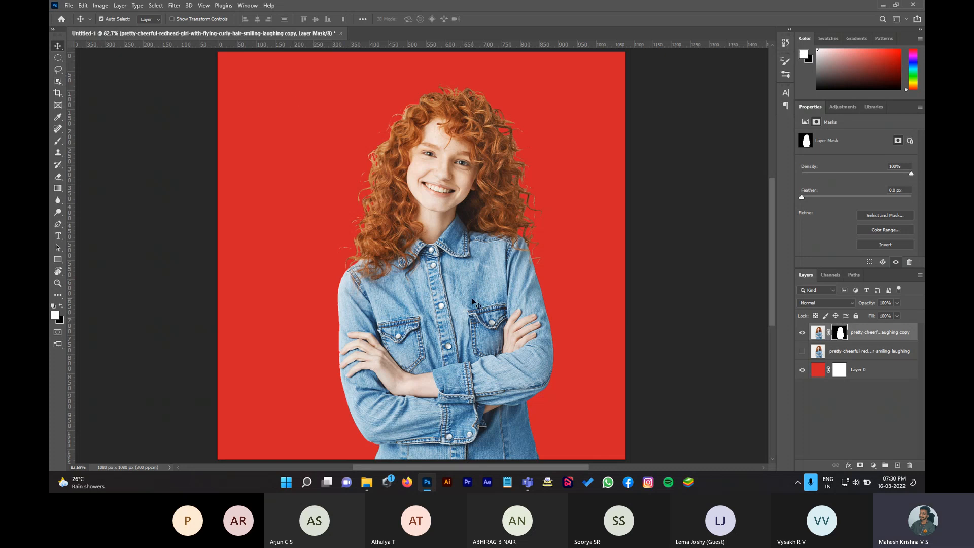
Step: Hide red Layer 0 and export the cut-out as a transparent PNG named 'transpare' in Downloads
click(802, 370)
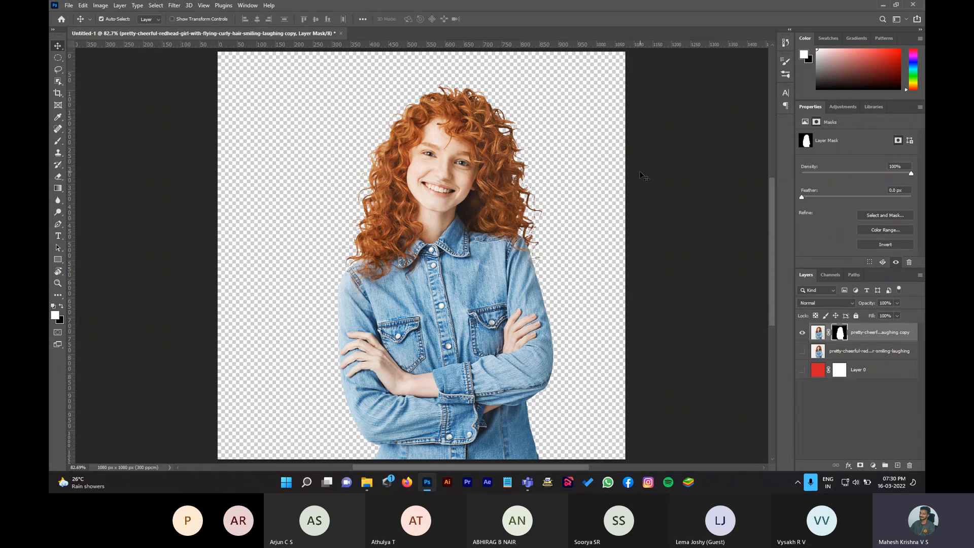
key(ctrl)
key(ctrl+shift+alt+w)
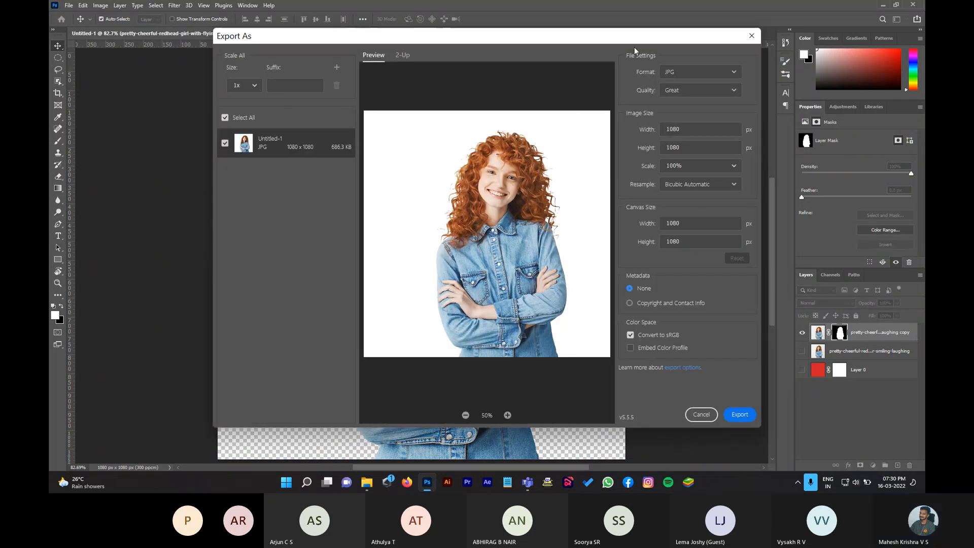
click(689, 77)
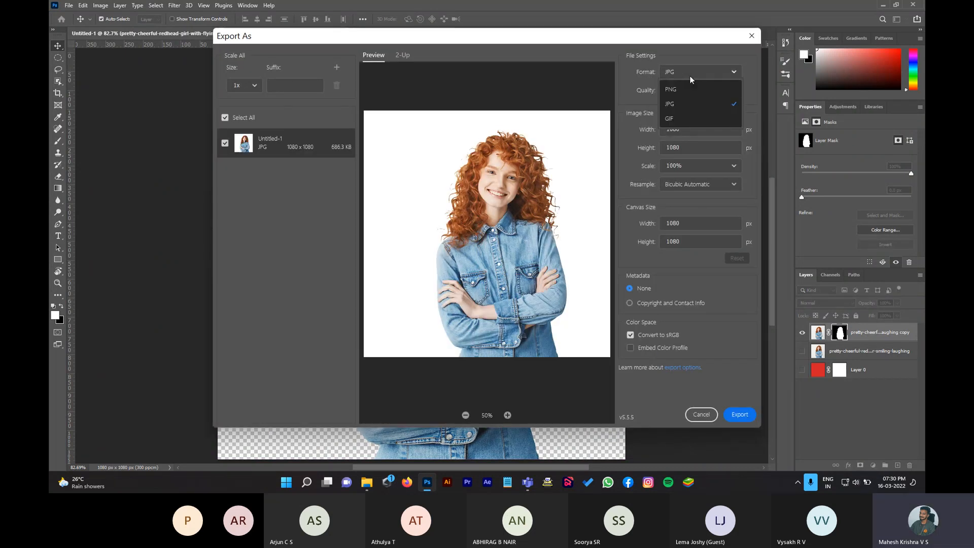
click(692, 90)
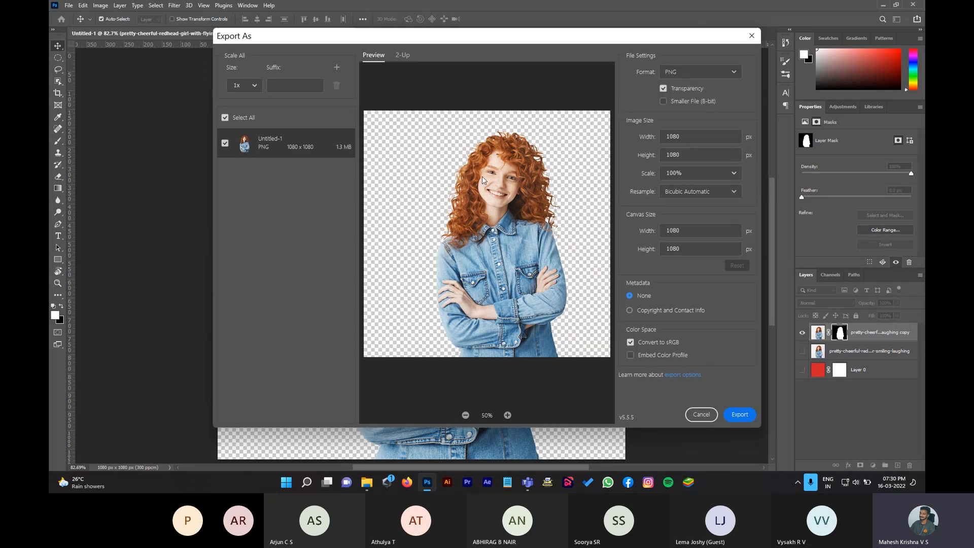
click(741, 415)
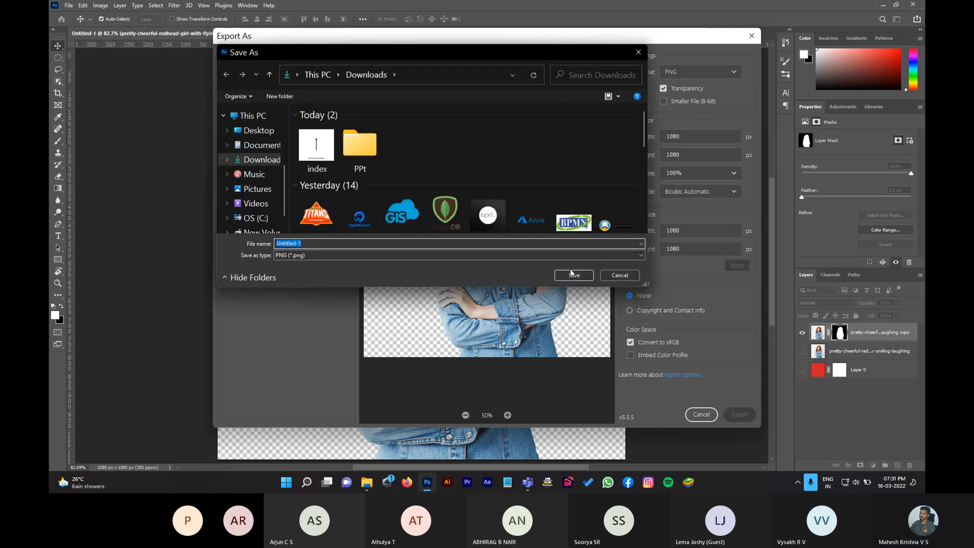
text(transparent)
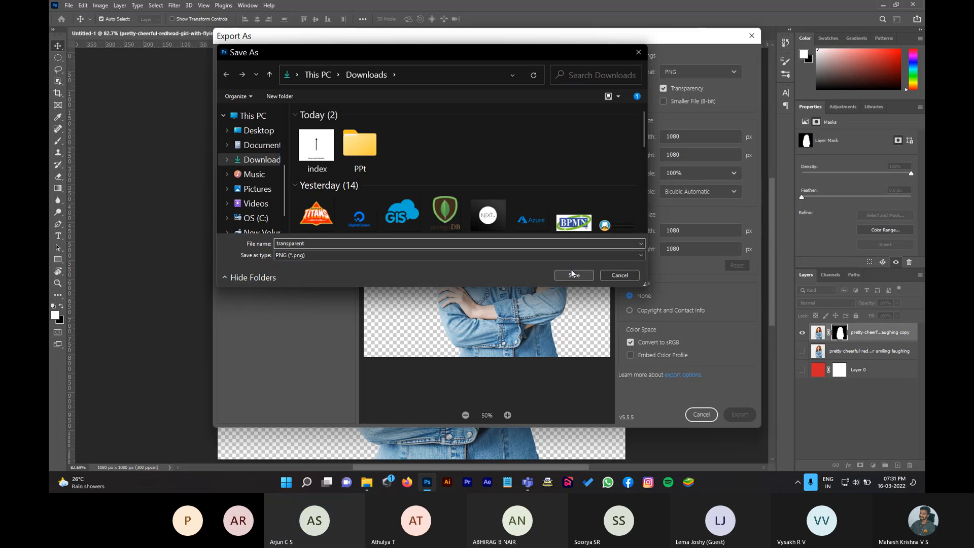
click(573, 275)
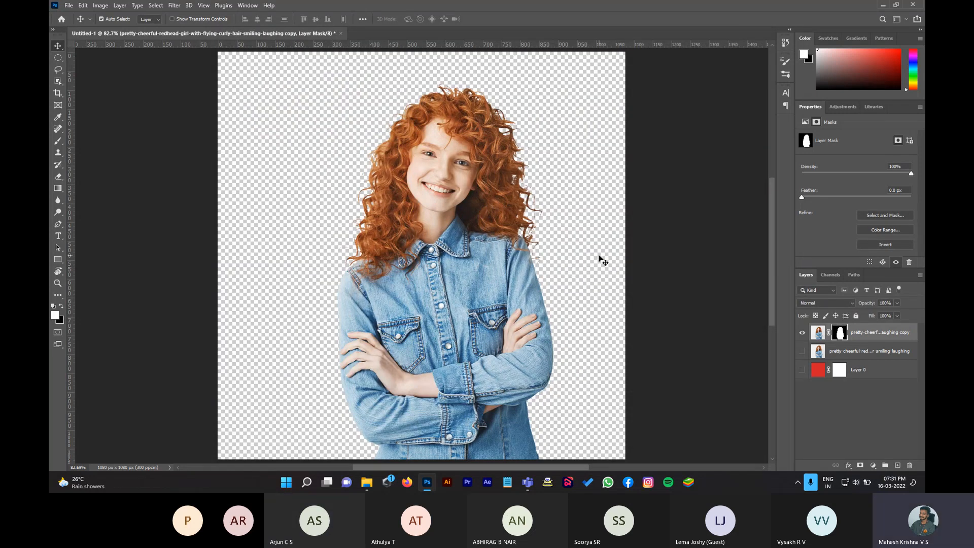
Step: Toggle the red background on and off, then start and cancel a Quick Export as PNG
click(802, 370)
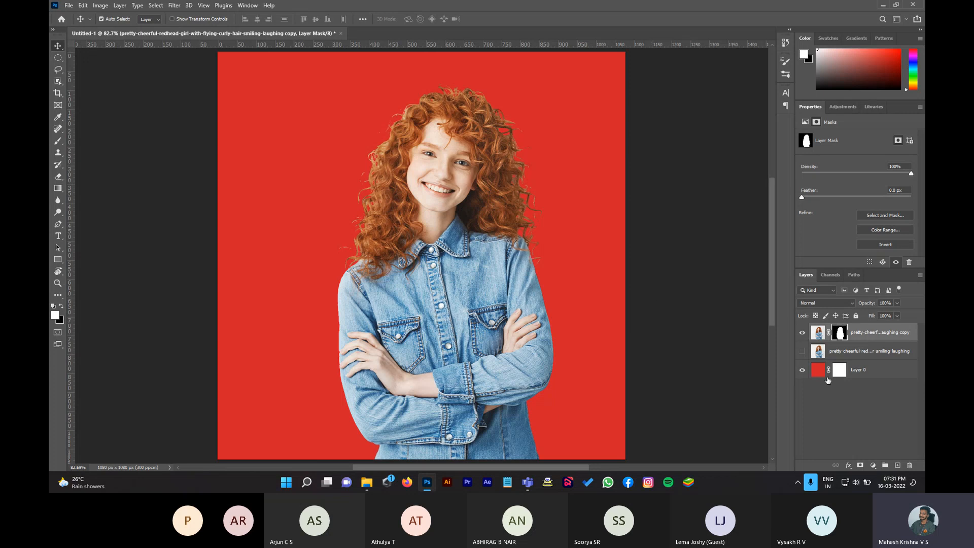
click(801, 370)
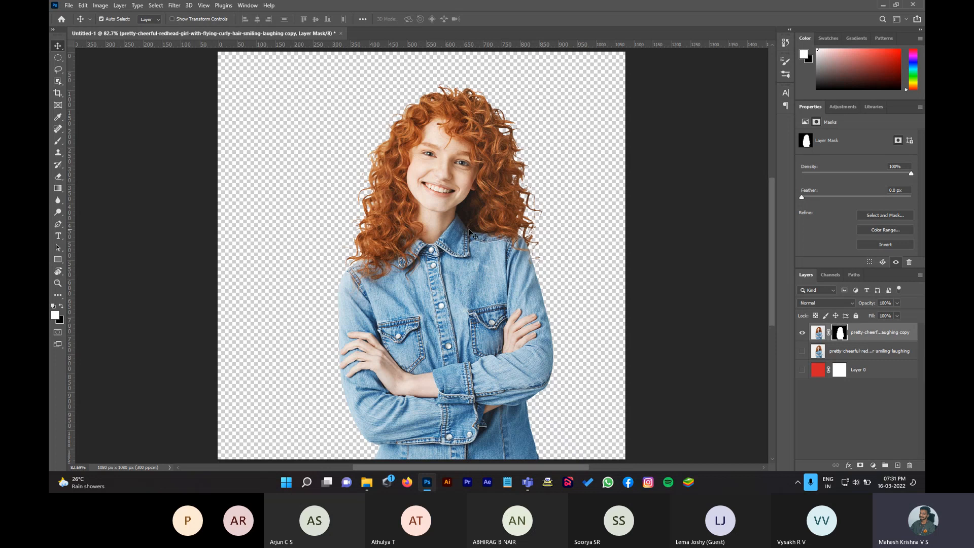
click(69, 5)
mouse_move(134, 216)
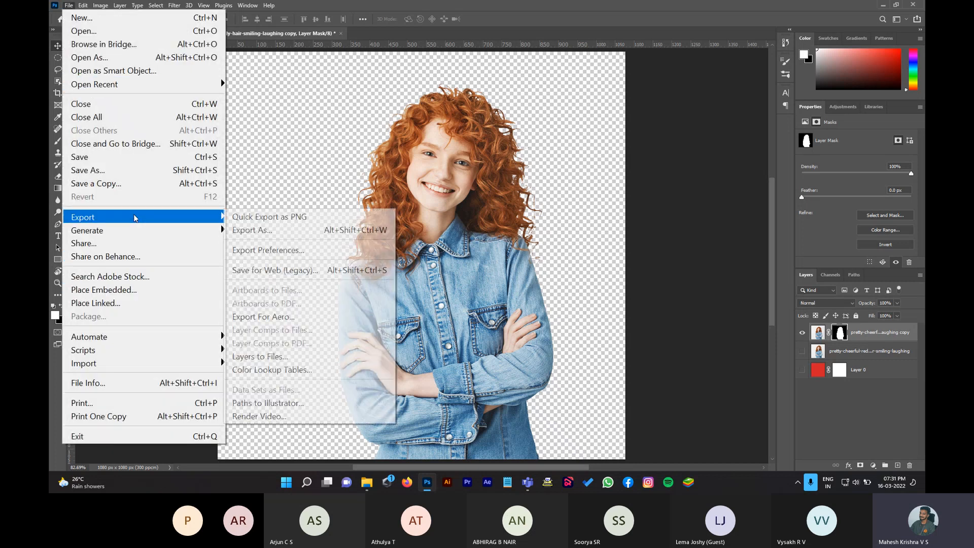
click(293, 217)
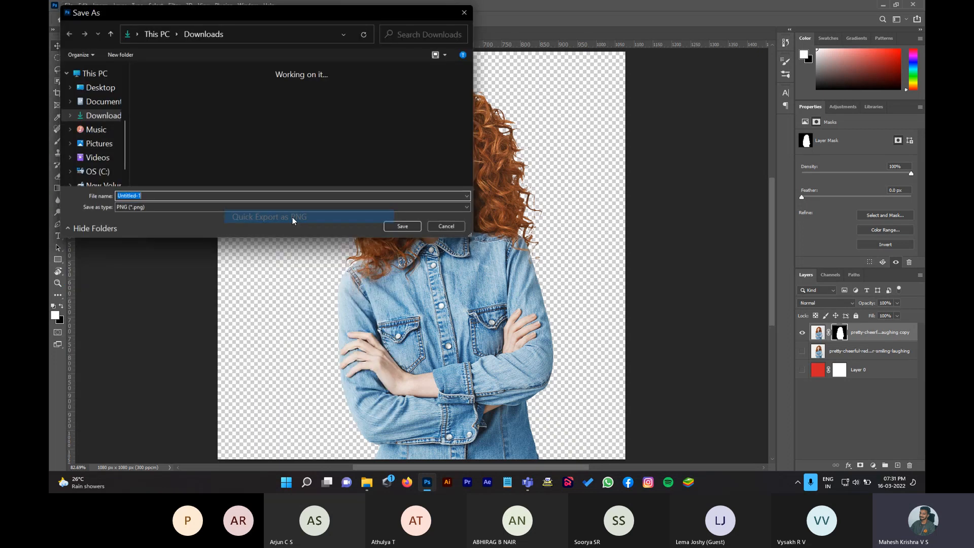
click(466, 232)
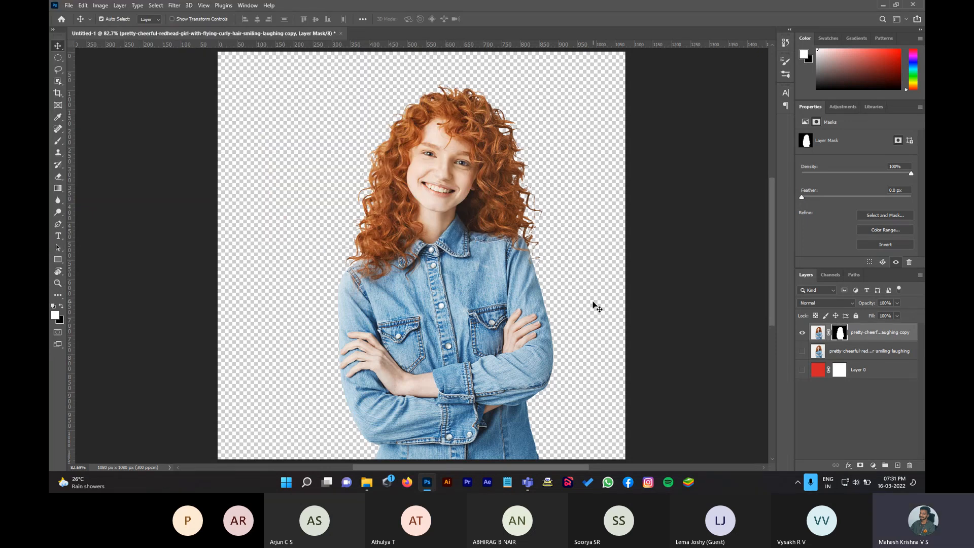
Step: Nudge the woman left, undo the move, and show the red Layer 0 again
drag(563, 309, 546, 312)
key(ctrl+z)
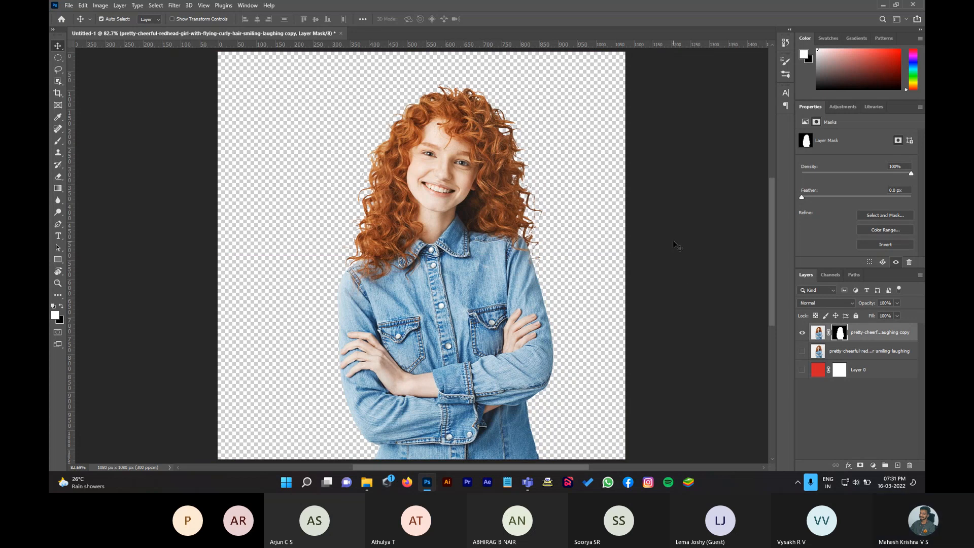
click(802, 370)
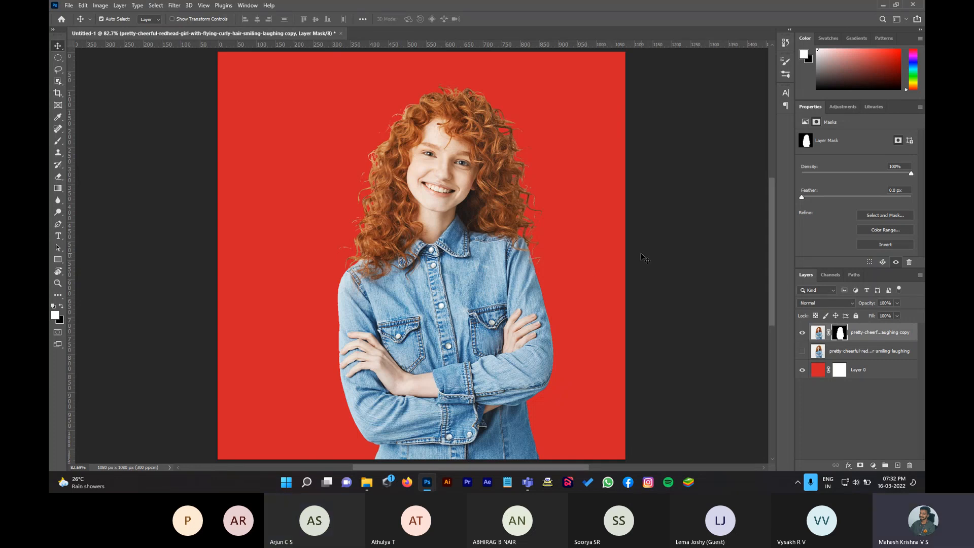
Step: Search Google Images for 'apple' in Firefox
click(411, 487)
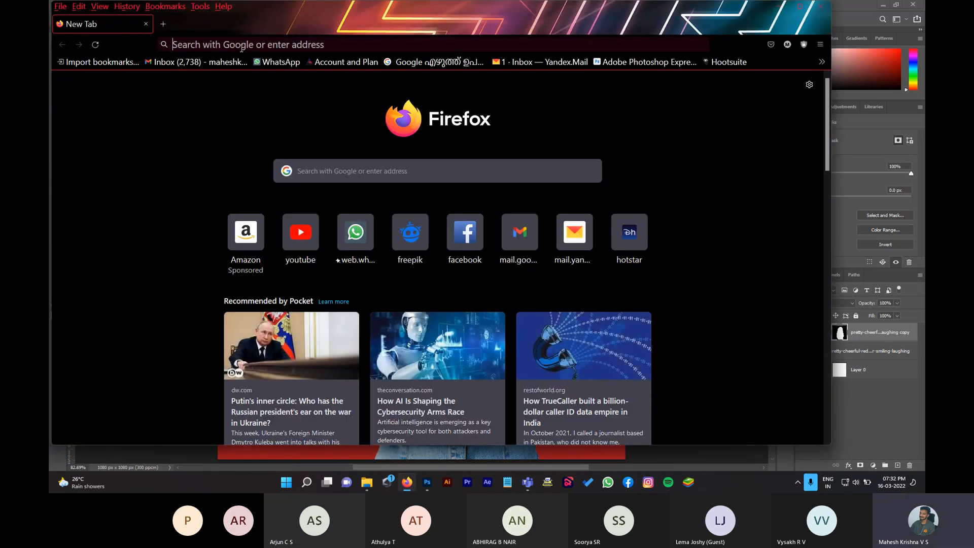
text(apple)
key(Return)
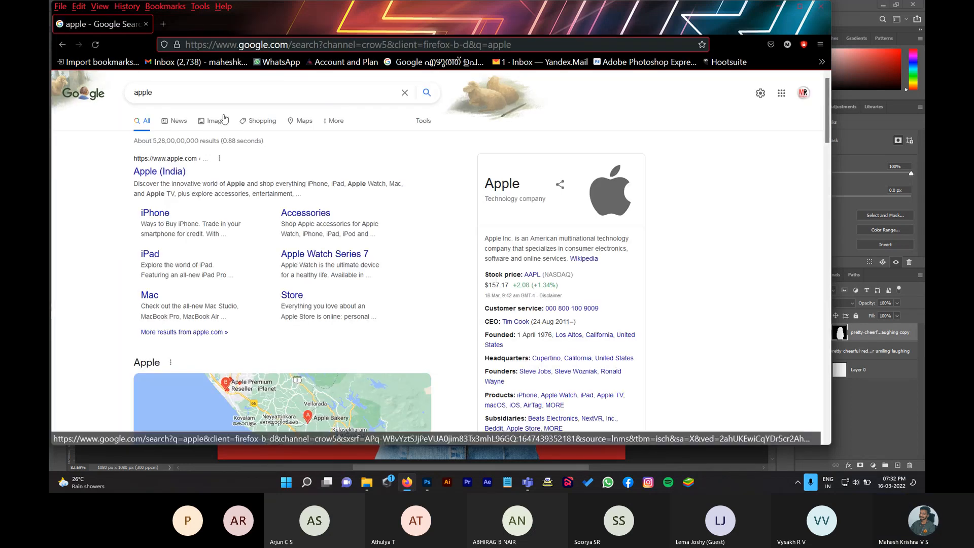
click(211, 124)
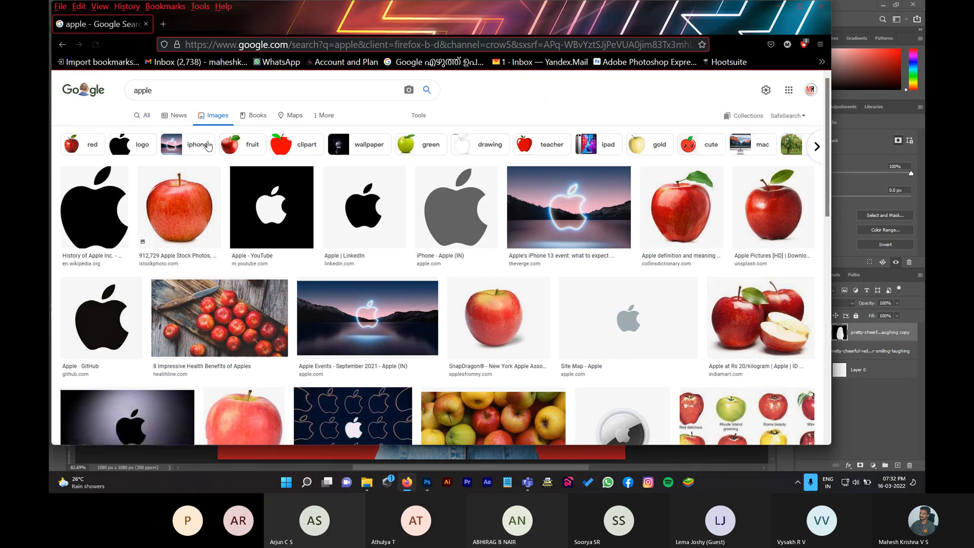
Step: Save the large red apple photo into Downloads as a JPG and return to Photoshop
click(195, 222)
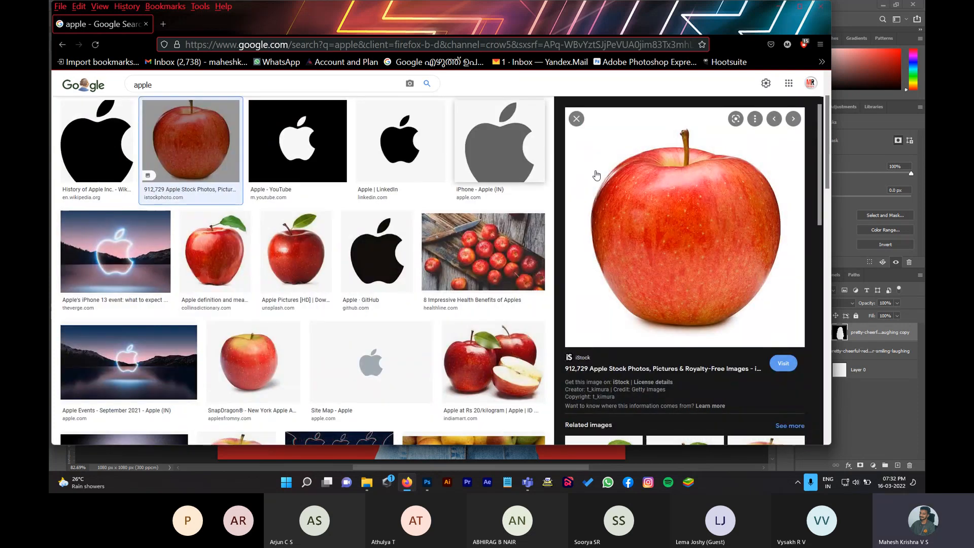
right_click(751, 231)
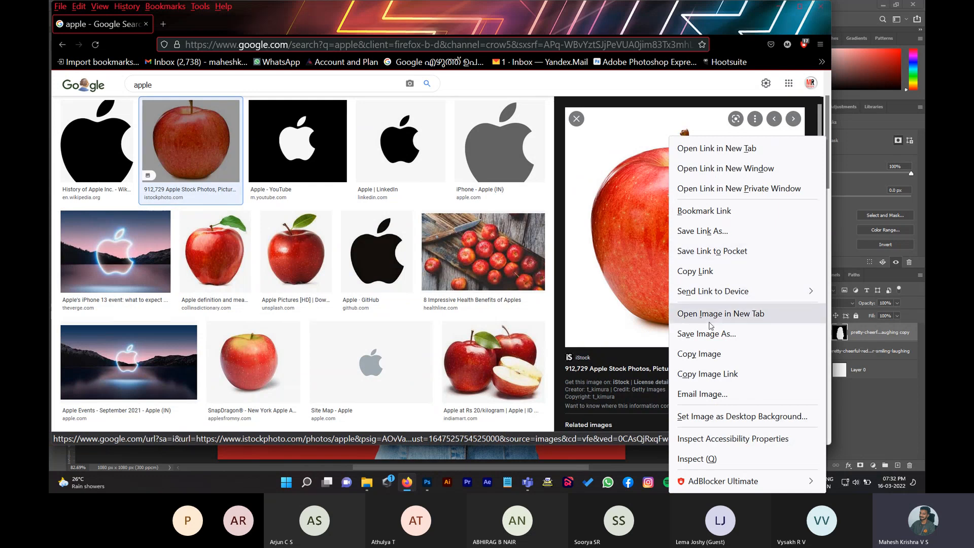
click(705, 336)
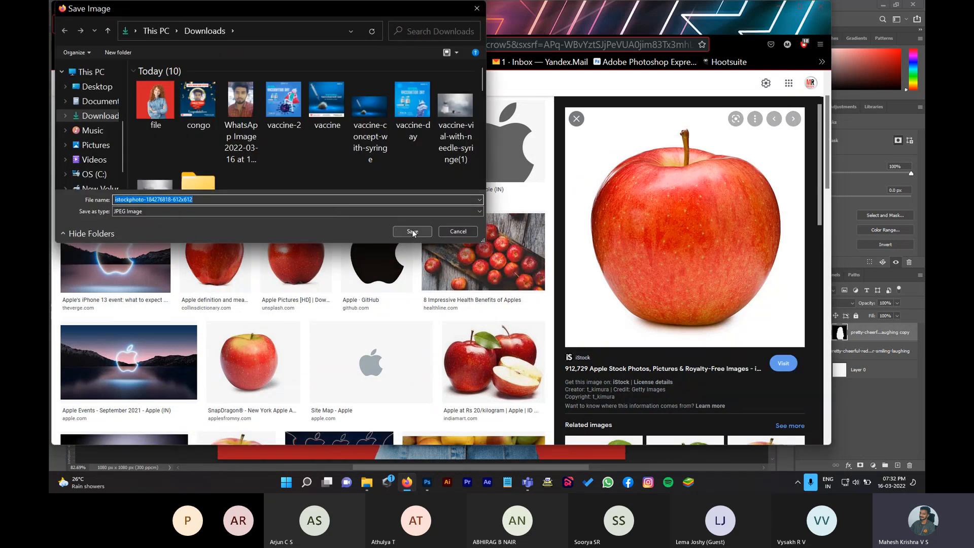
click(412, 231)
click(427, 482)
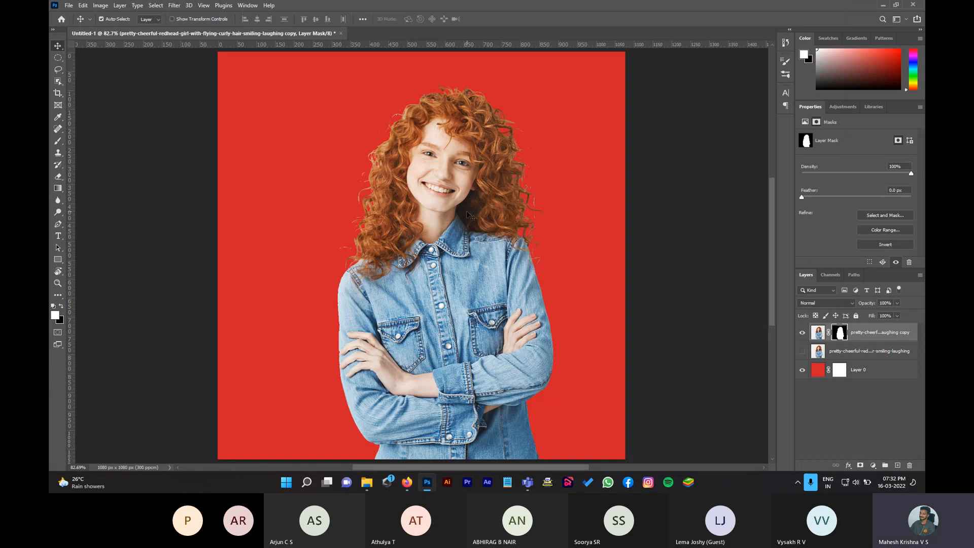
Step: Create a new blank 1080×1080 px document
key(ctrl+n)
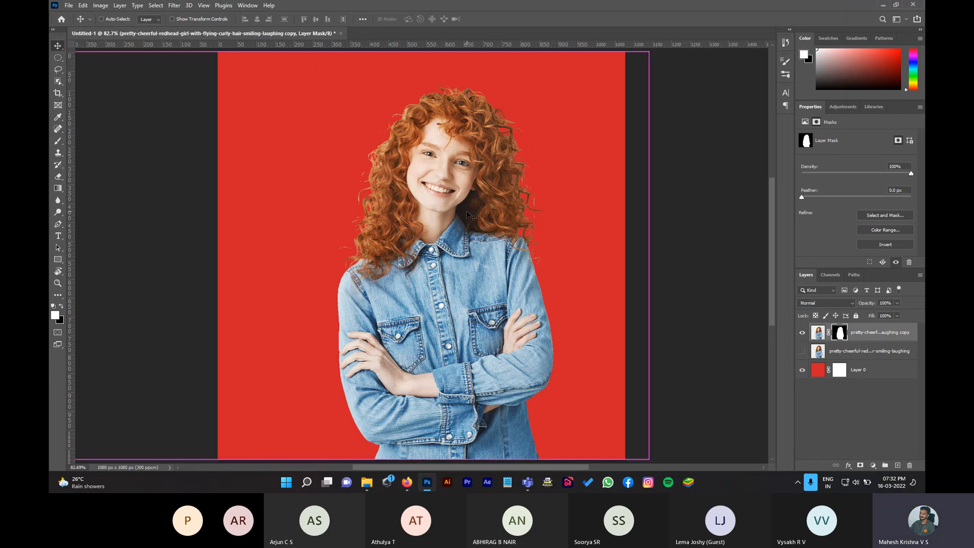
click(377, 167)
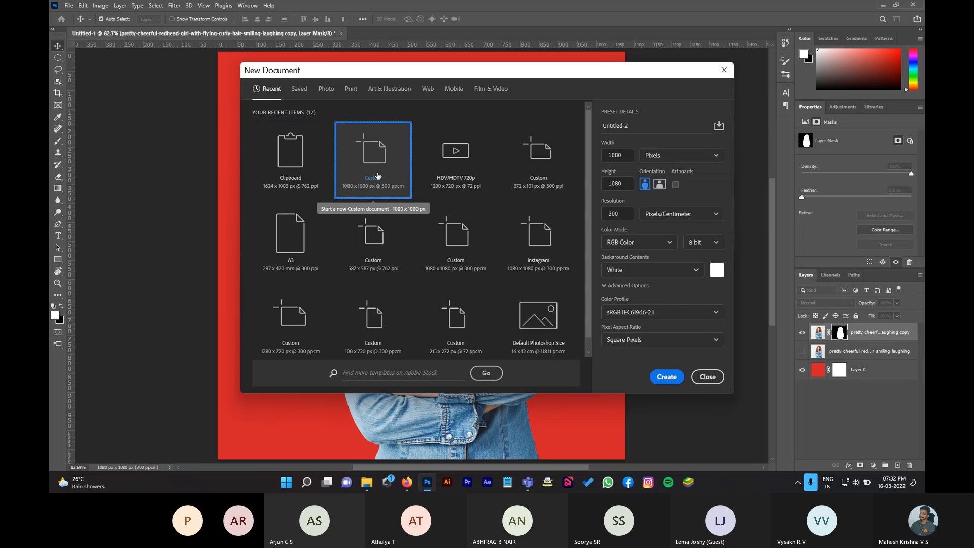
click(667, 383)
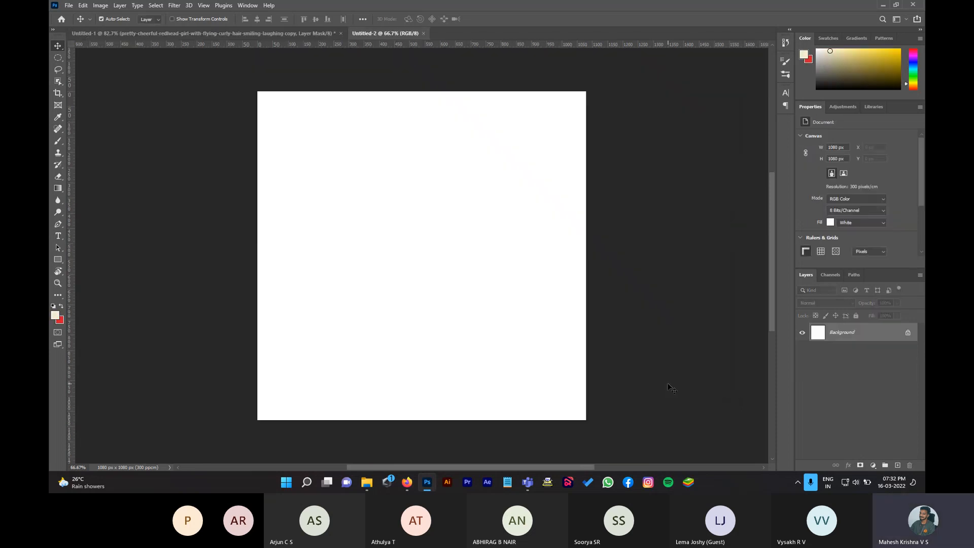
Step: Place the apple JPG from Downloads onto the new canvas as a smart object
click(369, 485)
click(292, 126)
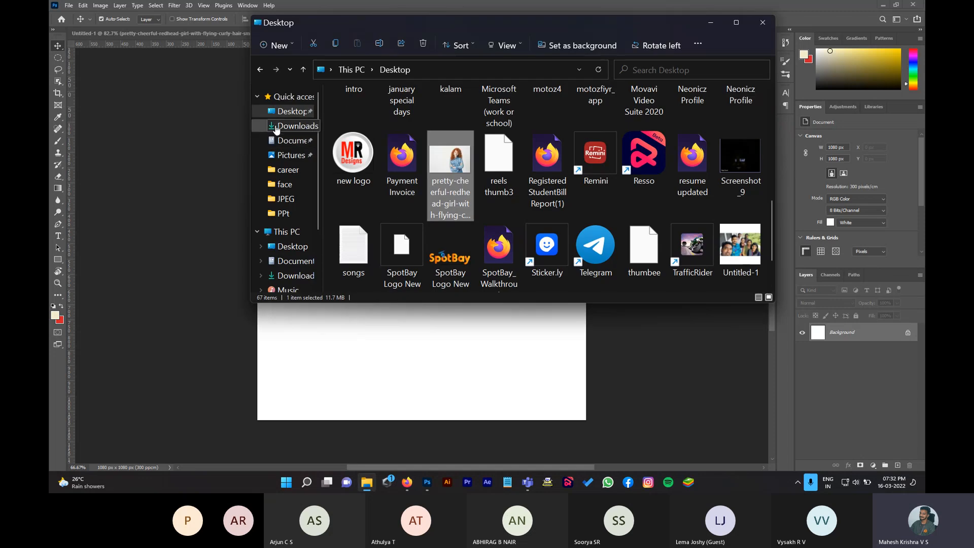
drag(399, 145, 358, 357)
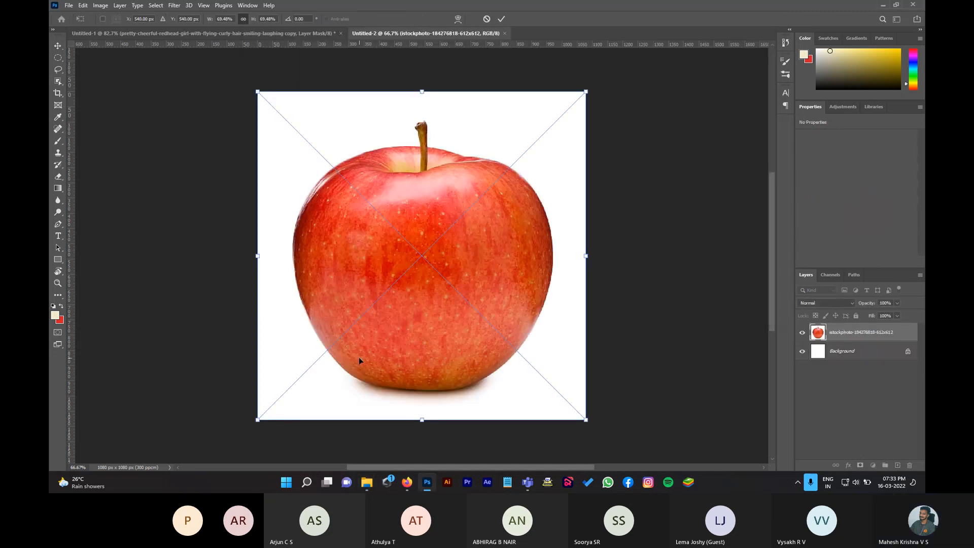
key(Return)
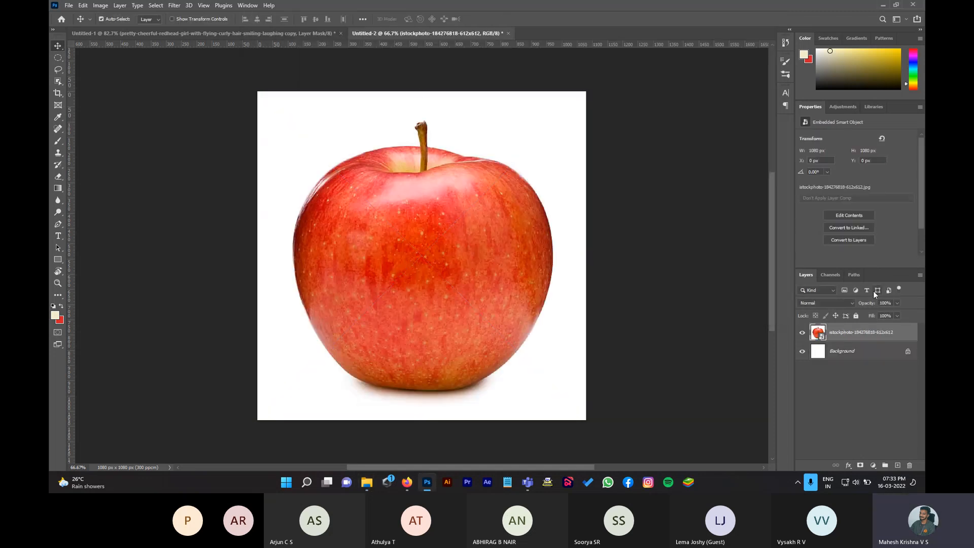
Step: Select the apple with the Object Selection tool and Select Subject
click(802, 335)
click(802, 335)
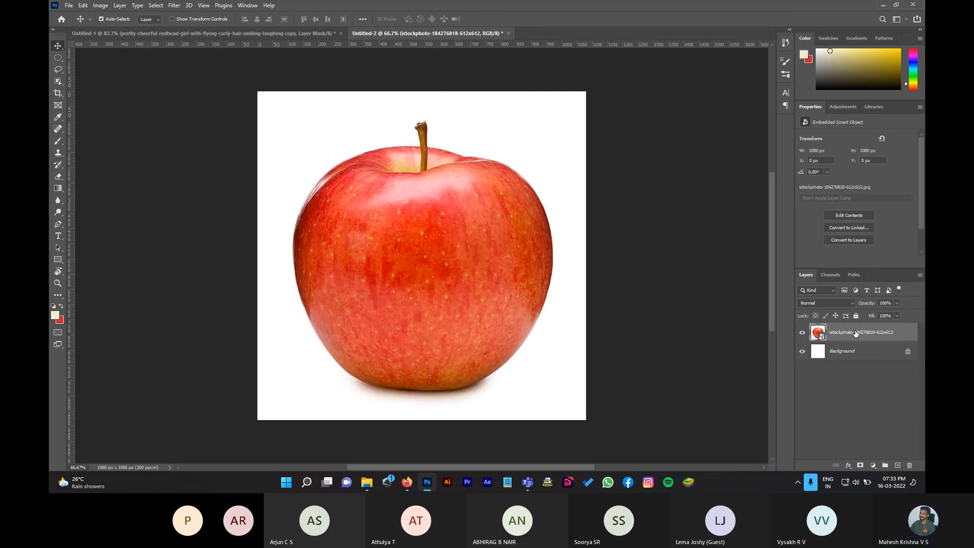
click(59, 81)
drag(272, 100, 578, 398)
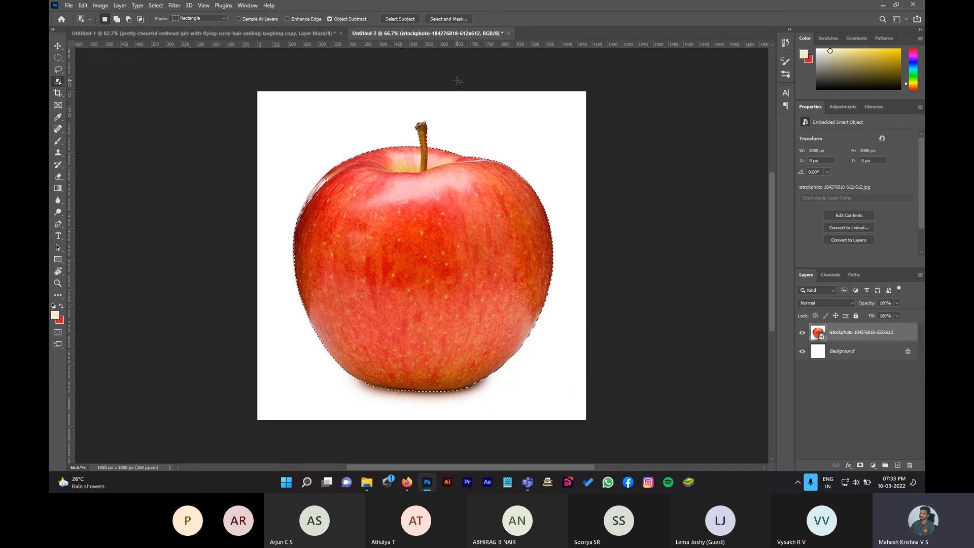
click(406, 19)
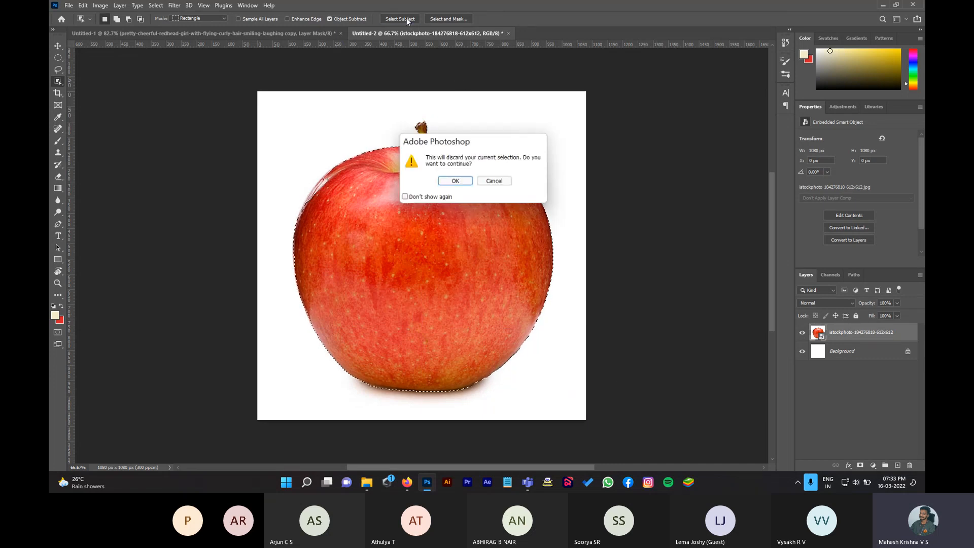
click(455, 181)
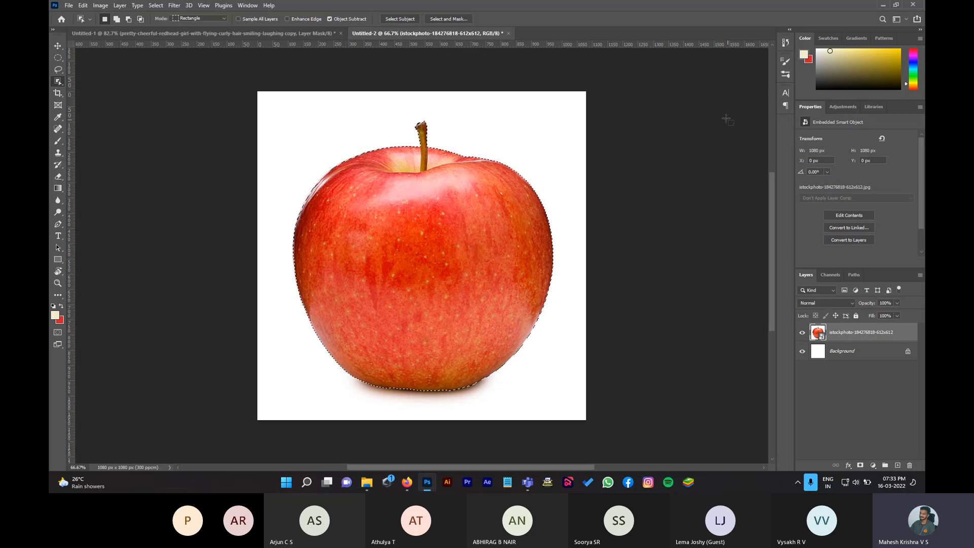
Step: Rasterize the apple layer and bring the selection into Select and Mask
right_click(872, 333)
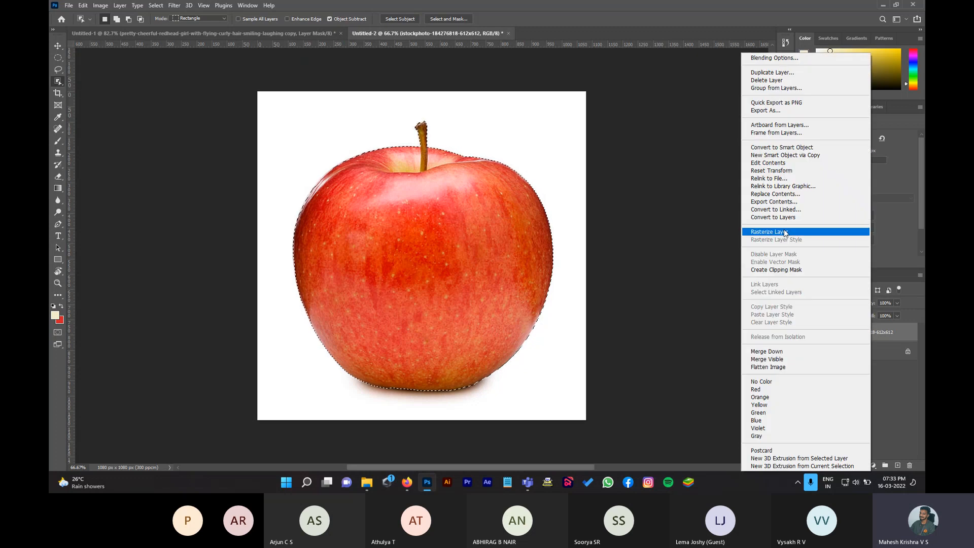
click(783, 233)
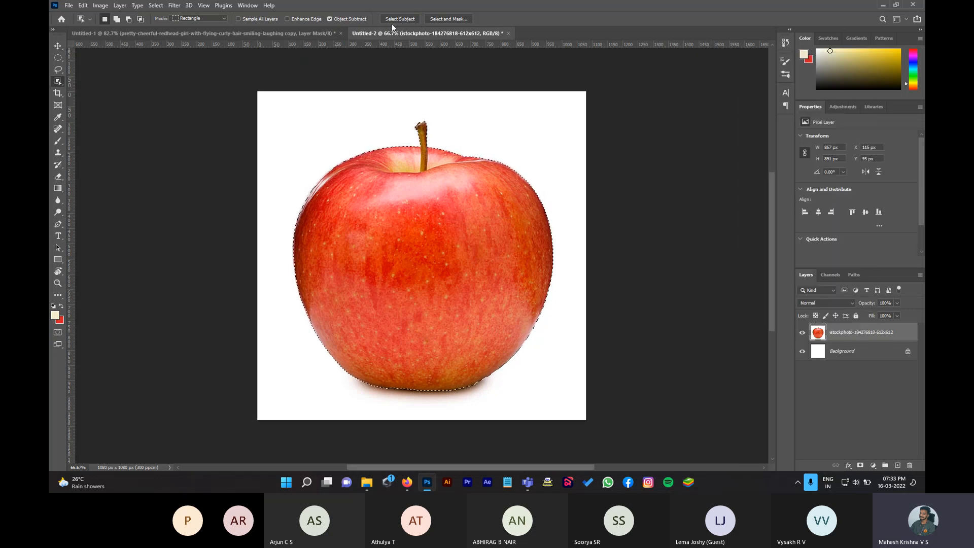
click(441, 20)
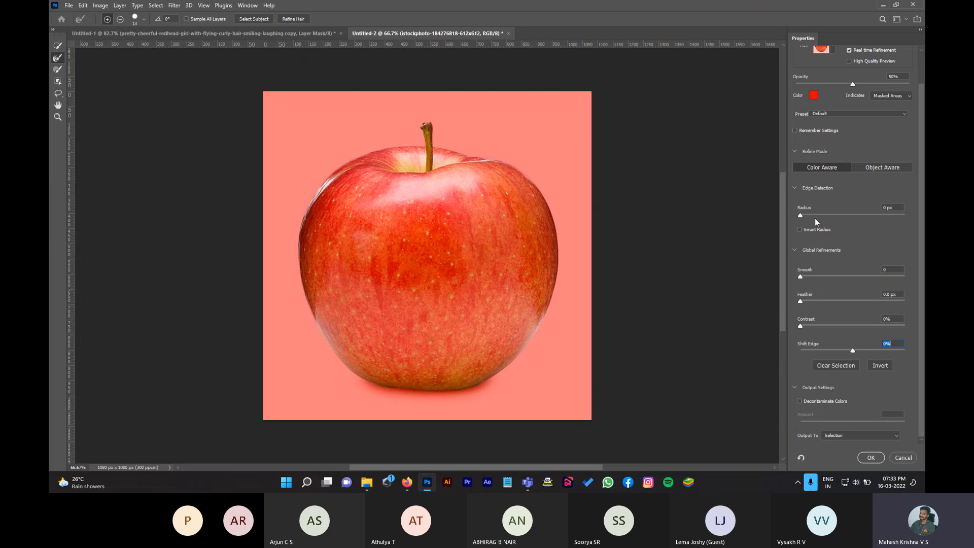
Step: Set edge Radius to 18 px with Smart Radius, Smooth to 42 and Contrast to 26%
click(801, 214)
drag(818, 216, 820, 215)
drag(820, 216, 847, 217)
drag(801, 276, 839, 279)
drag(842, 276, 844, 276)
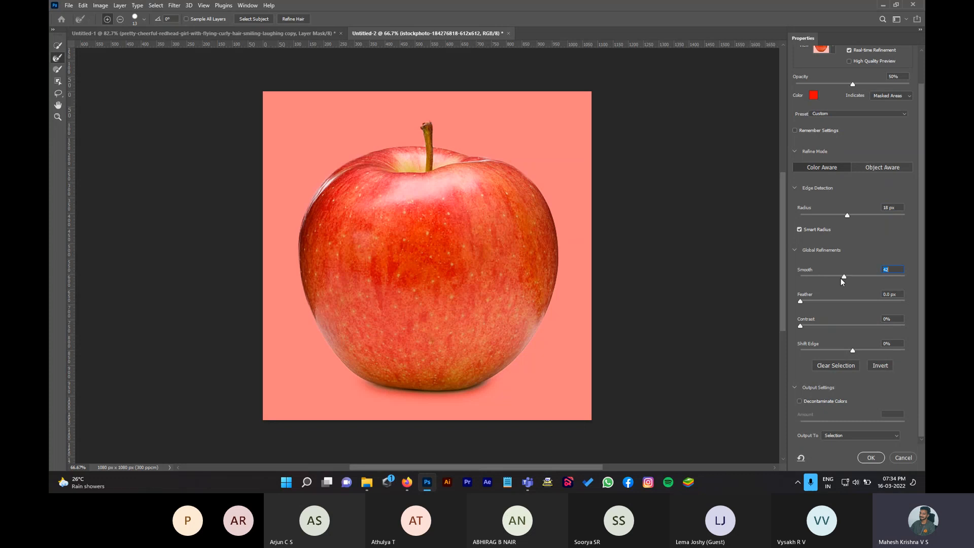
drag(800, 325, 827, 326)
Step: Enable Decontaminate Colors at 100% and output as a New Layer with Layer Mask
click(800, 401)
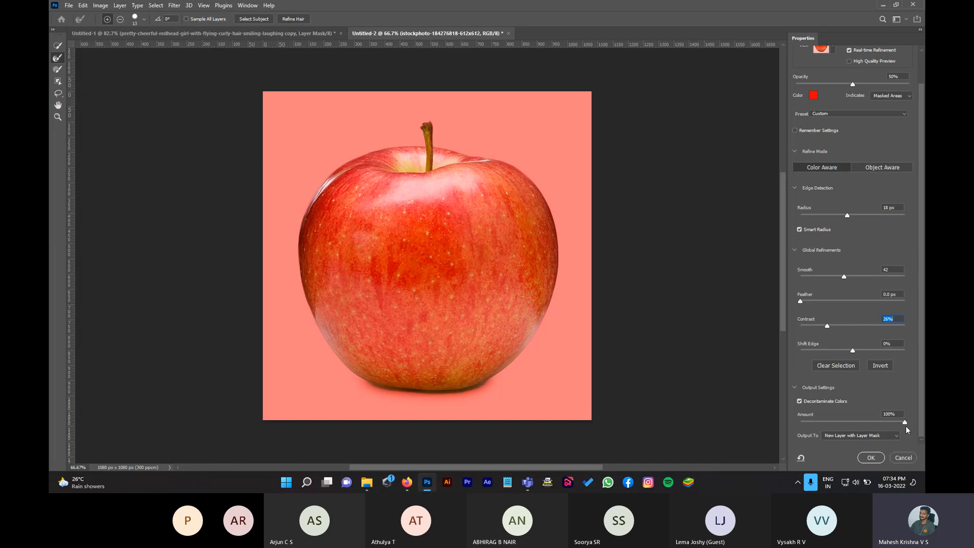
click(828, 423)
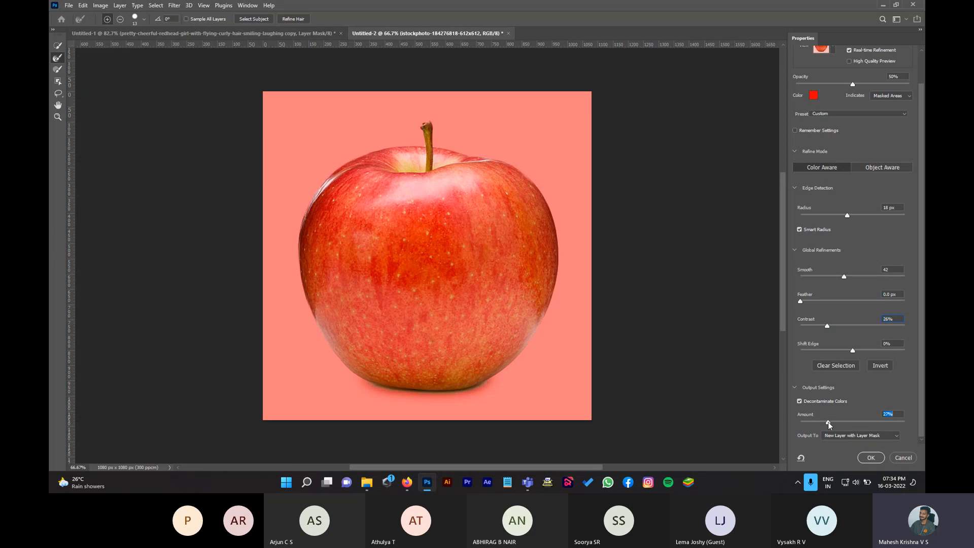
click(799, 401)
click(800, 400)
drag(861, 424, 905, 422)
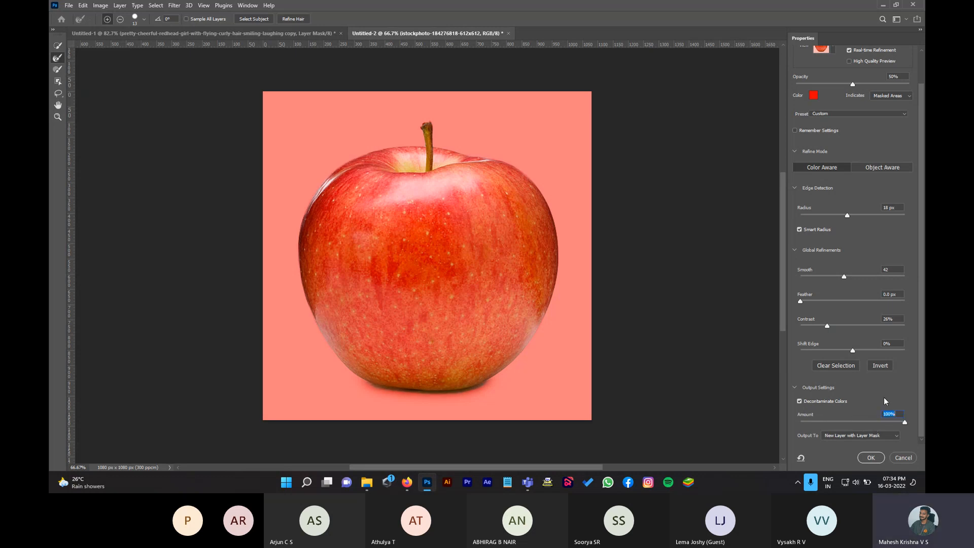
click(852, 436)
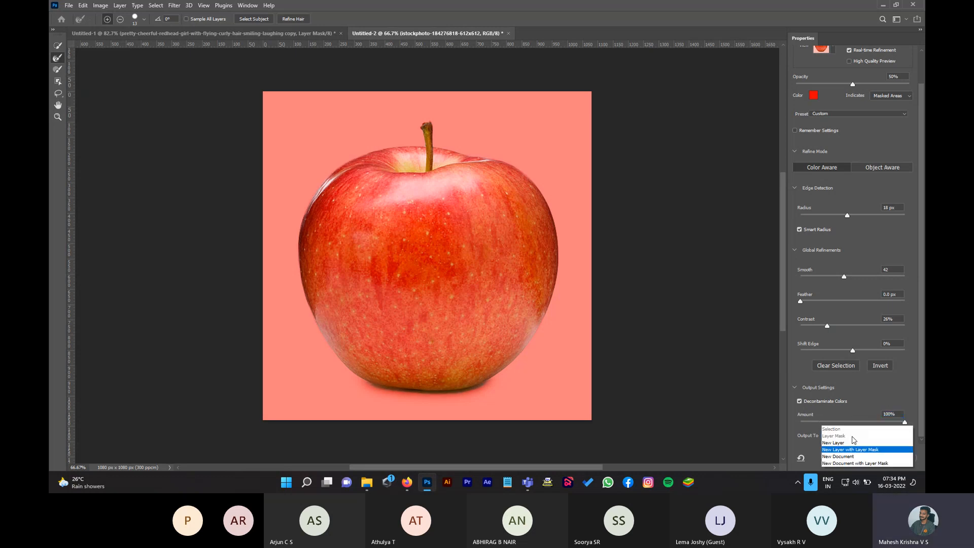
click(838, 448)
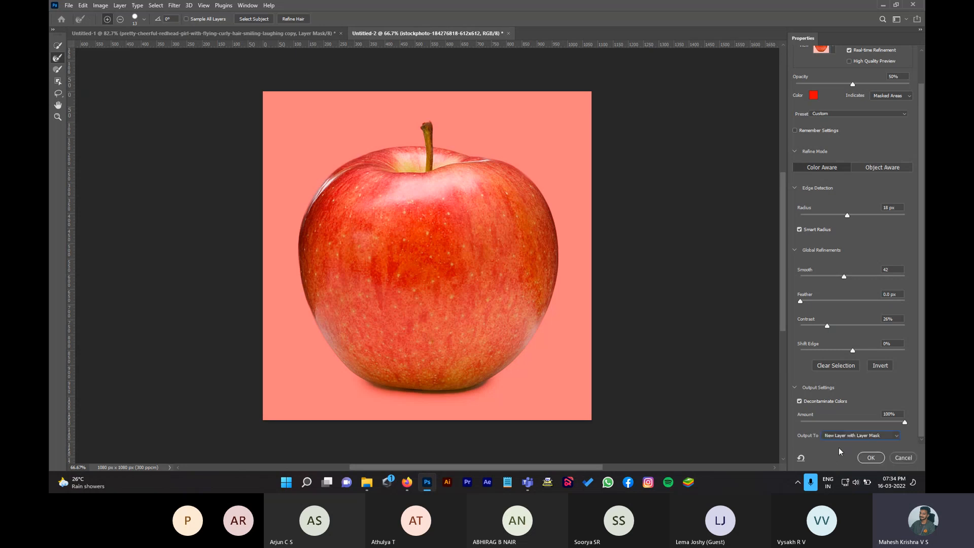
click(870, 457)
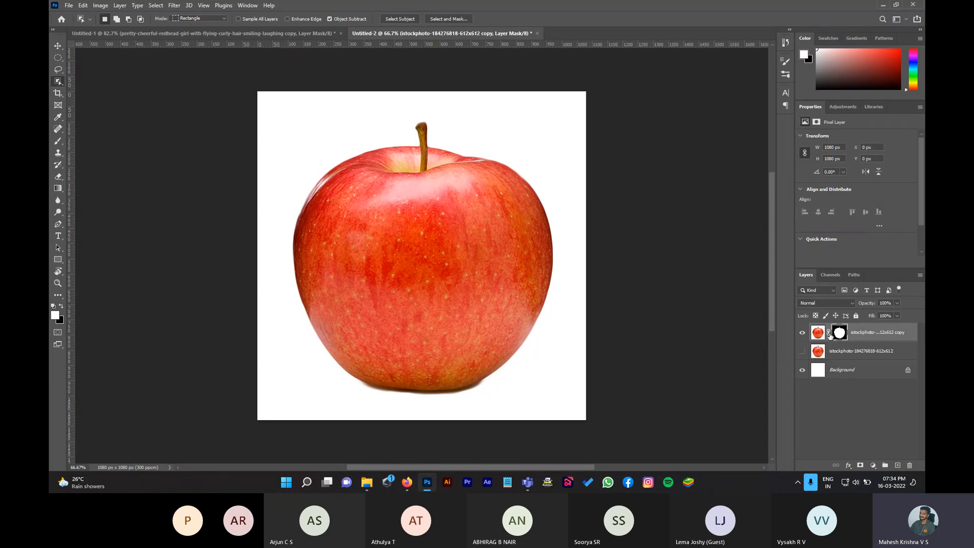
Step: Convert the apple document's Background into Layer 0 and fill it with solid red
click(866, 373)
double_click(866, 373)
click(569, 145)
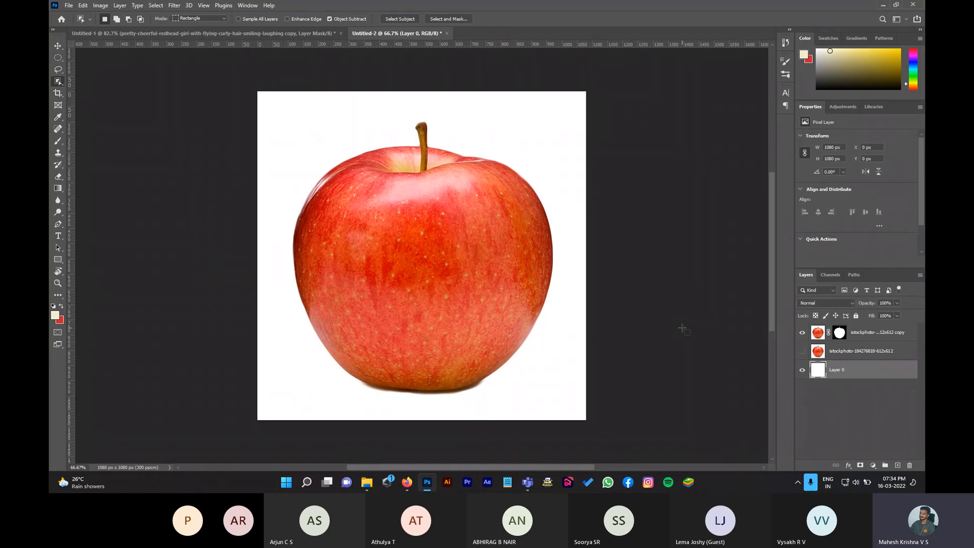
key(ctrl+BackSpace)
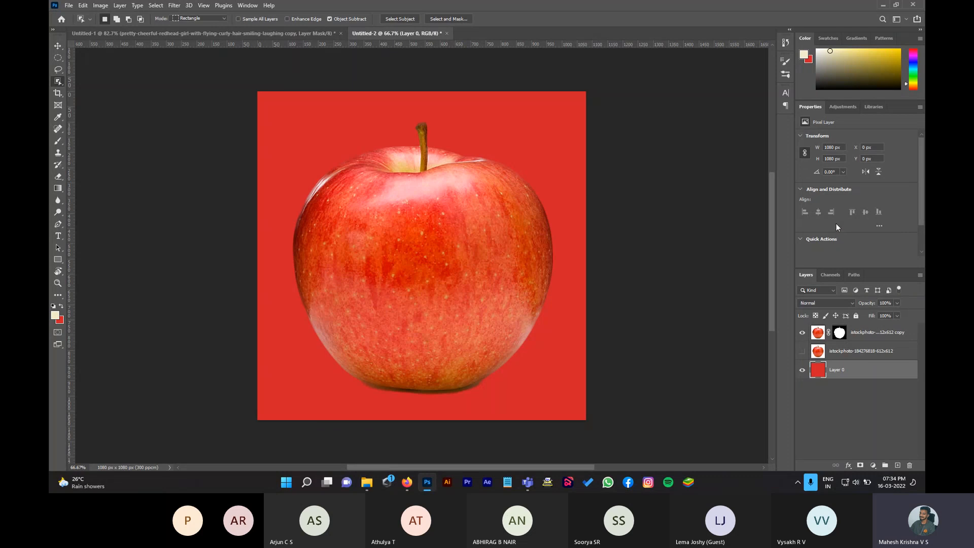
Step: Open Export As, switch the format to JPG, then cancel the export
key(ctrl+alt+shift+w)
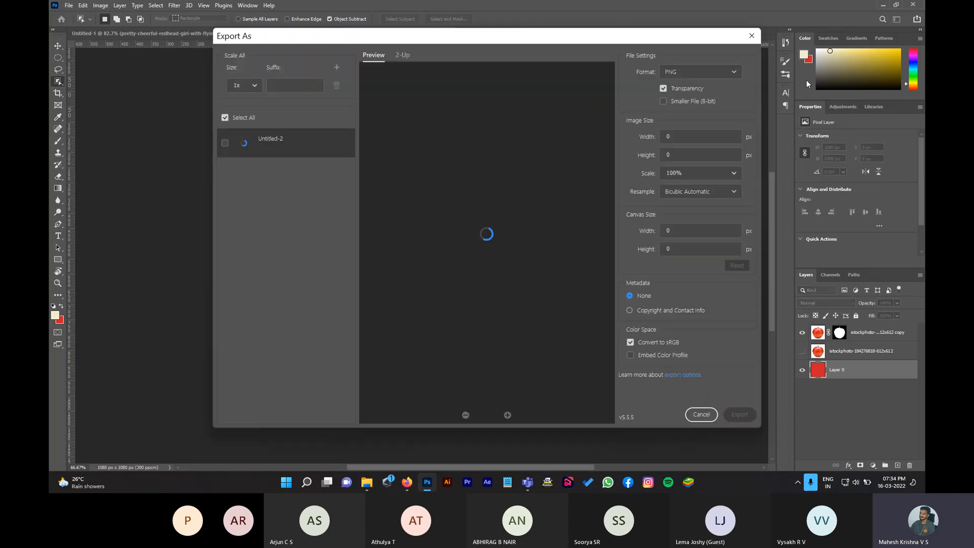
click(671, 73)
click(692, 104)
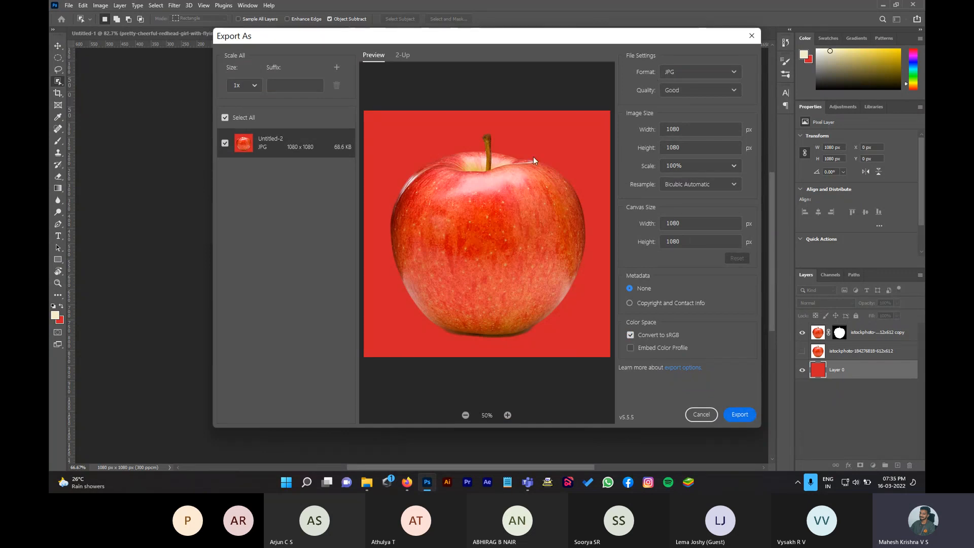
click(701, 415)
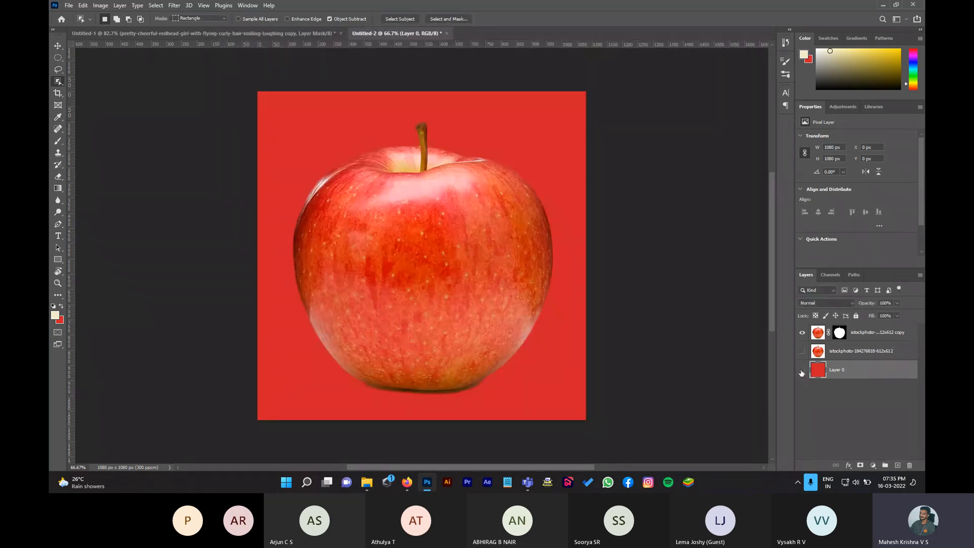
Step: Hide red Layer 0 and export the apple as a transparent PNG named 'apple'
click(802, 372)
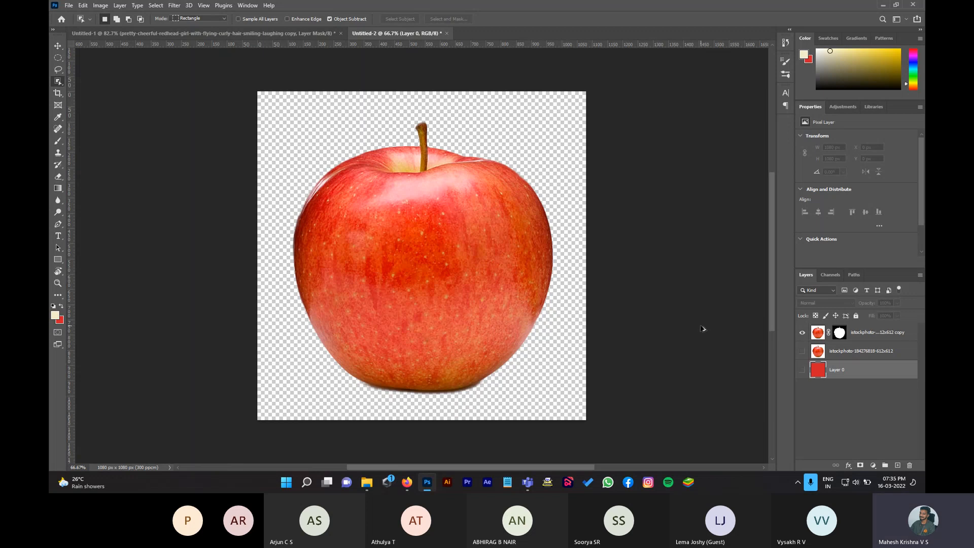
key(ctrl+alt+shift+w)
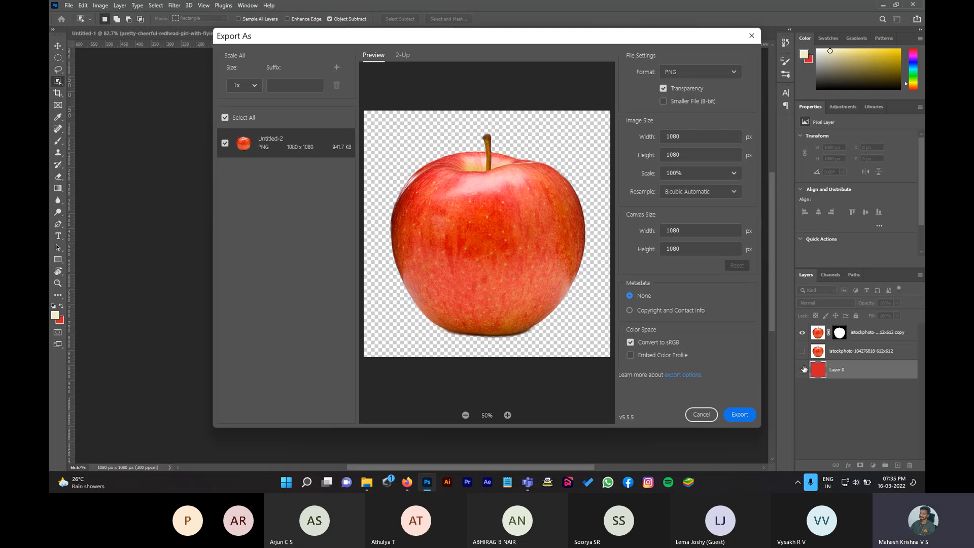
click(739, 415)
text(appl)
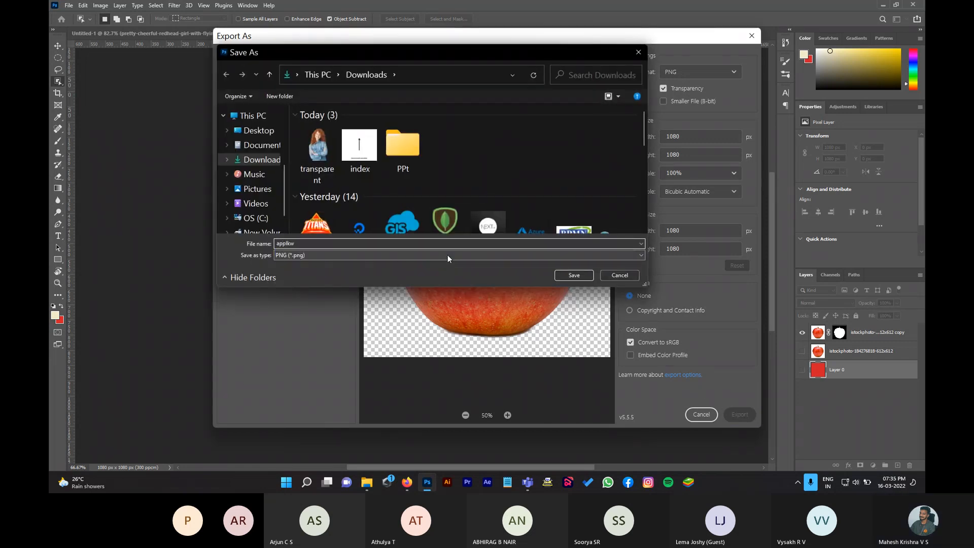
text(e)
click(576, 275)
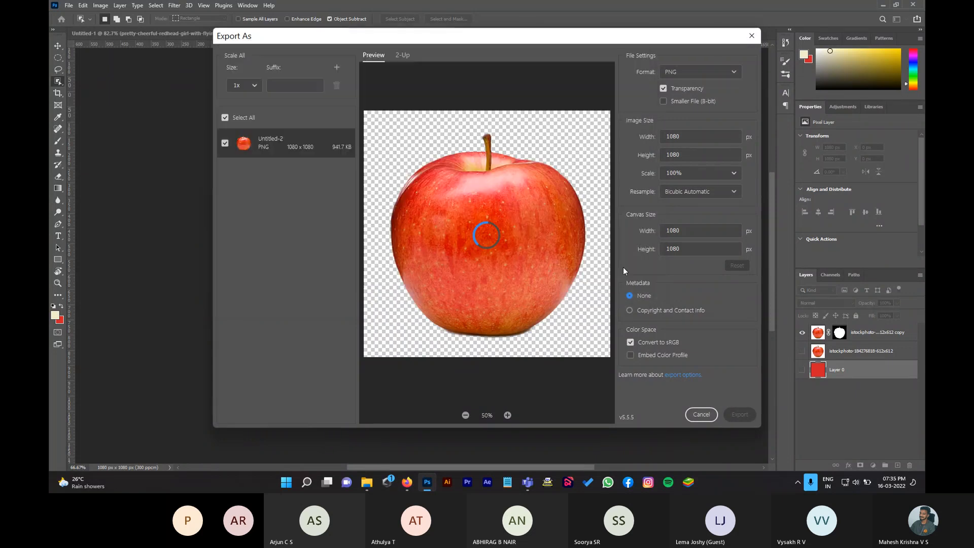
click(366, 481)
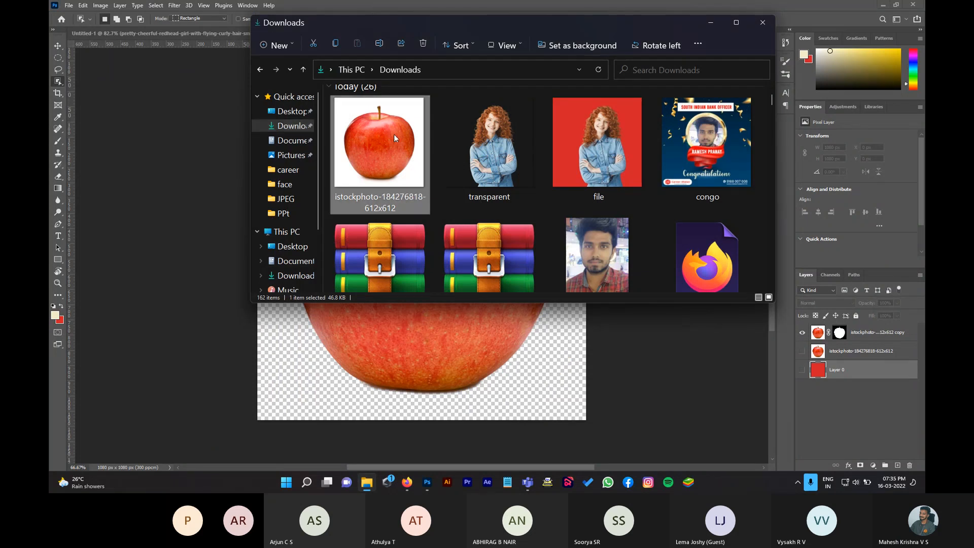
Step: Open apple.png from Downloads in the photo viewer to check it, then close the windows
double_click(393, 159)
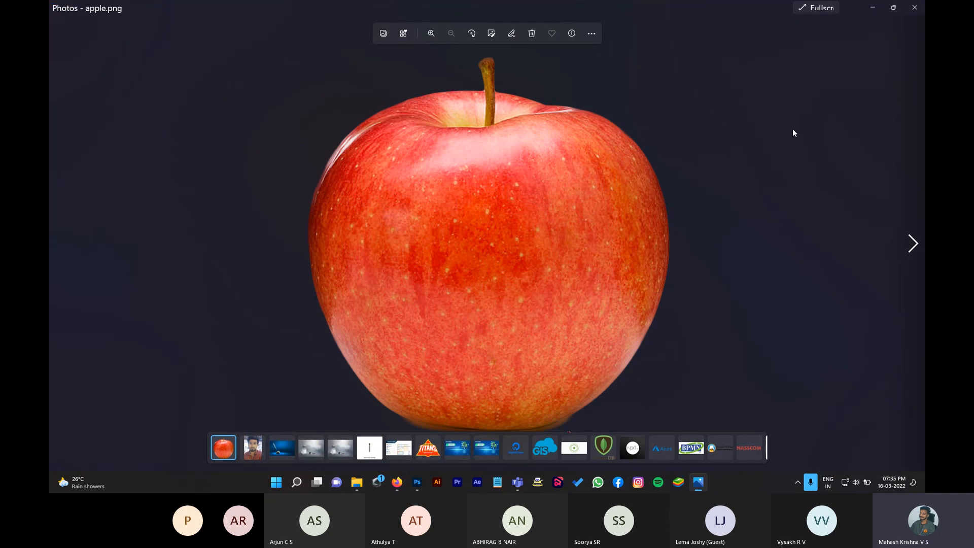
click(893, 7)
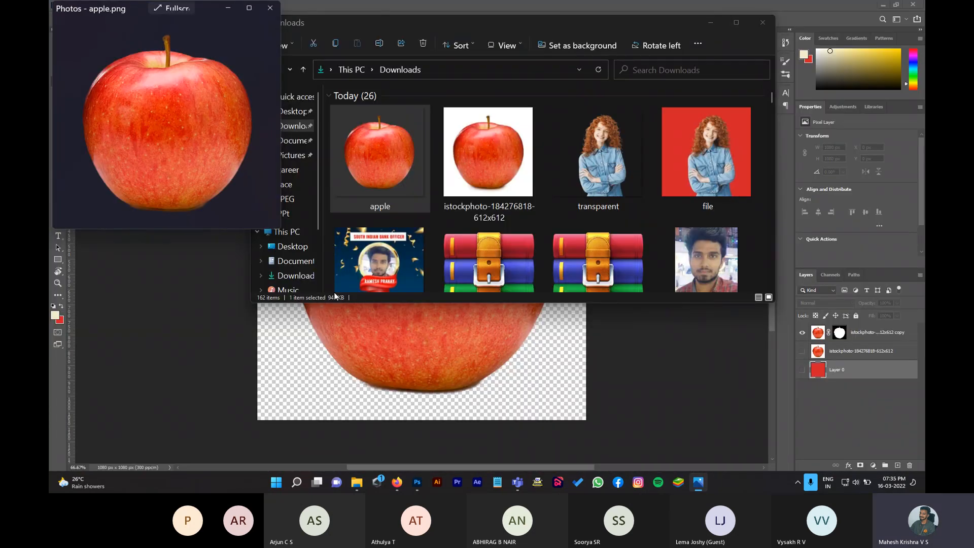
click(763, 23)
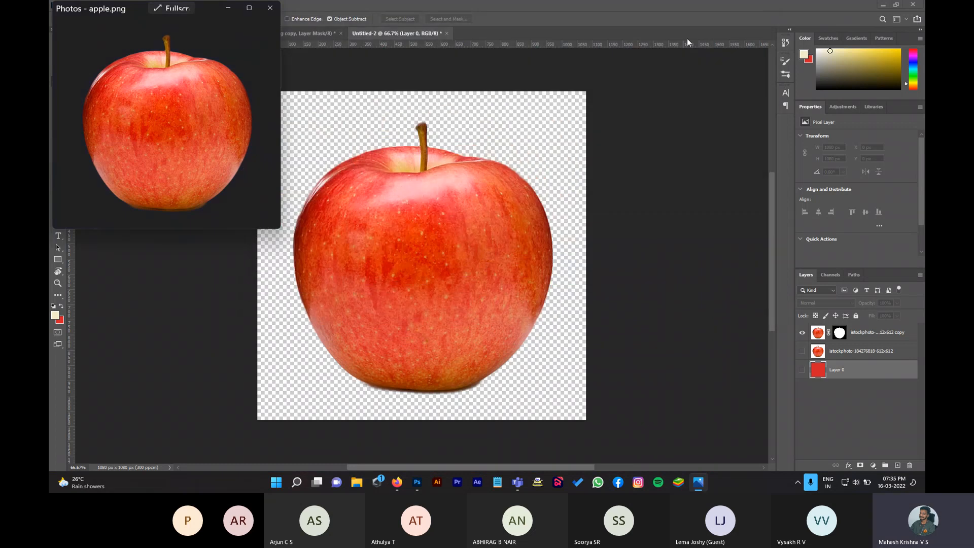
click(269, 7)
Step: Switch to the red-haired girl document and browse to Downloads in File Explorer
click(193, 33)
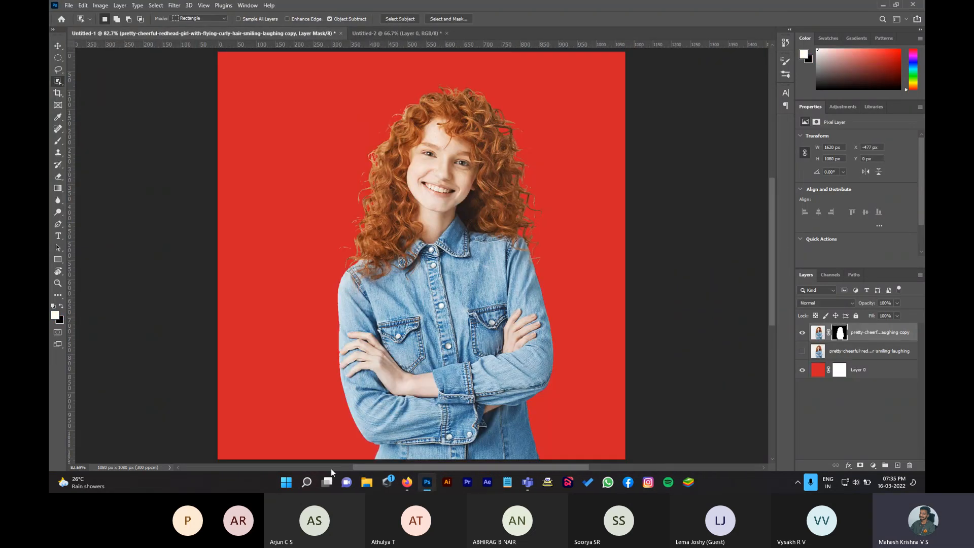
click(366, 482)
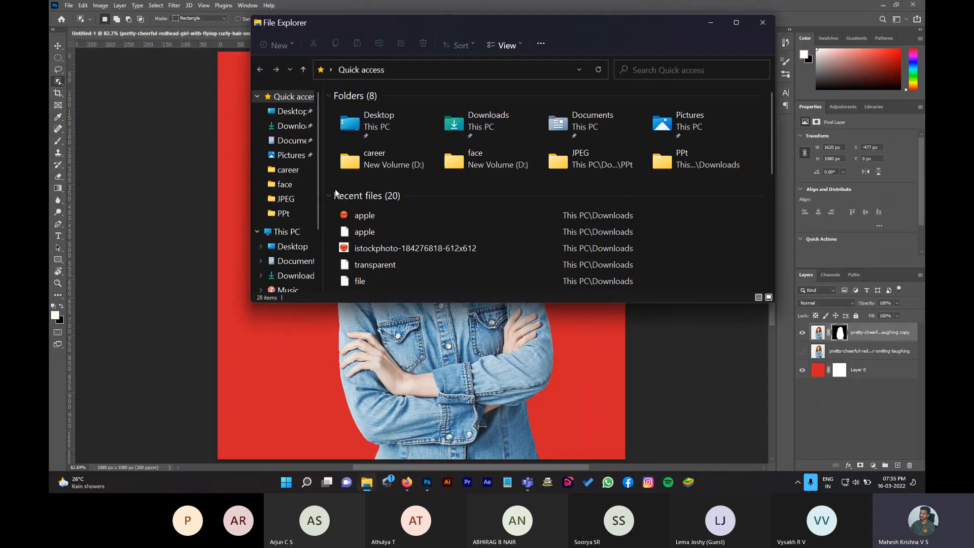
click(282, 127)
Step: Place apple.png on the canvas and scale it down to about 220 × 220 px
drag(346, 145, 357, 388)
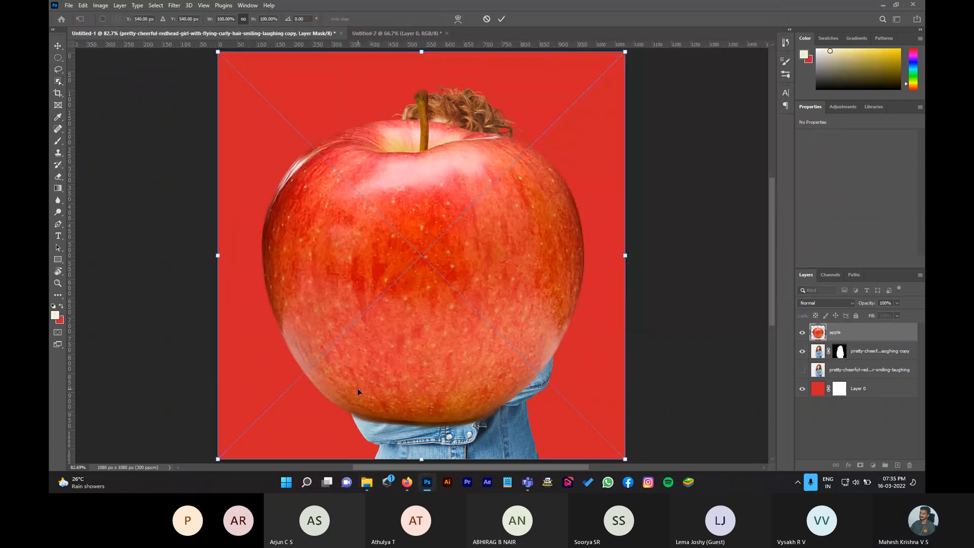
drag(625, 259, 323, 149)
drag(365, 223, 311, 163)
drag(288, 126, 337, 141)
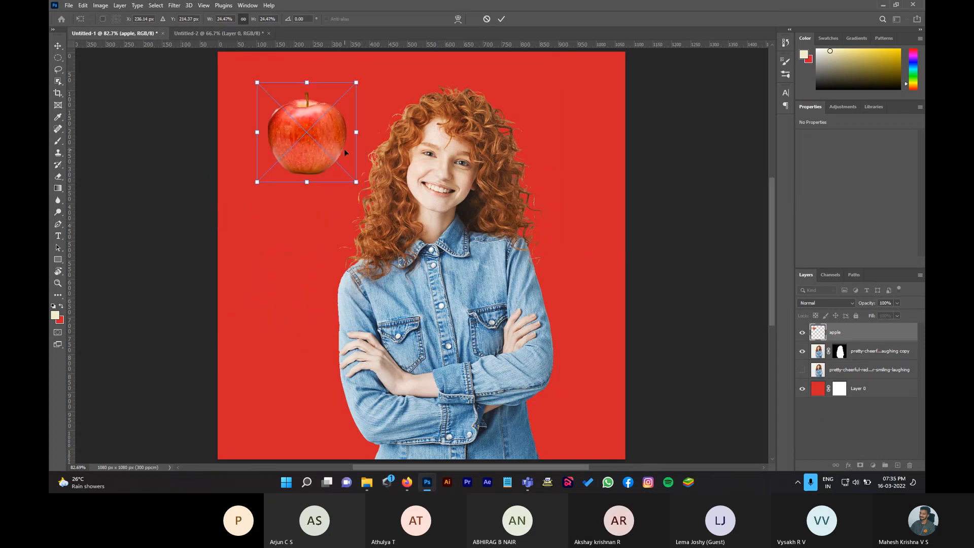
key(Return)
Step: Move the apple lower so it sits beside the woman's head
key(w)
key(v)
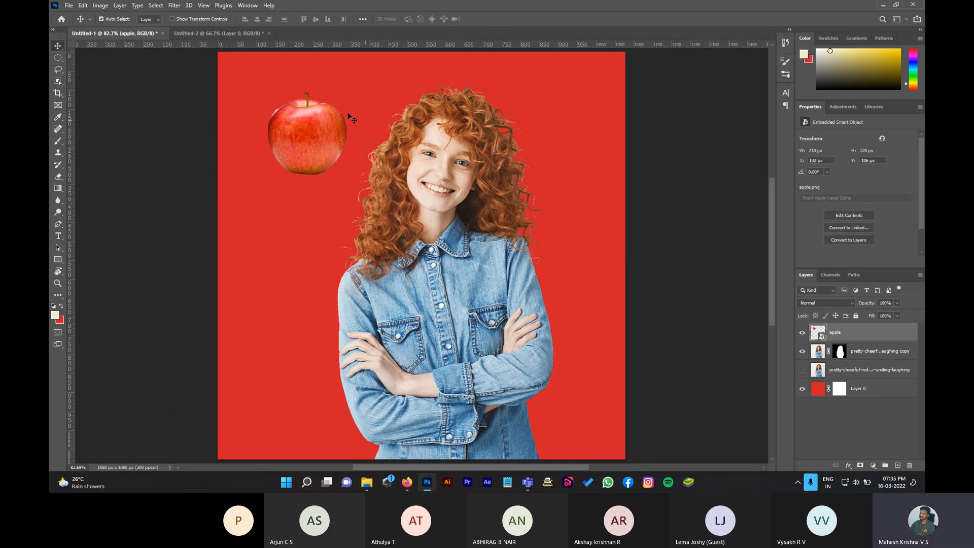
drag(304, 133, 298, 185)
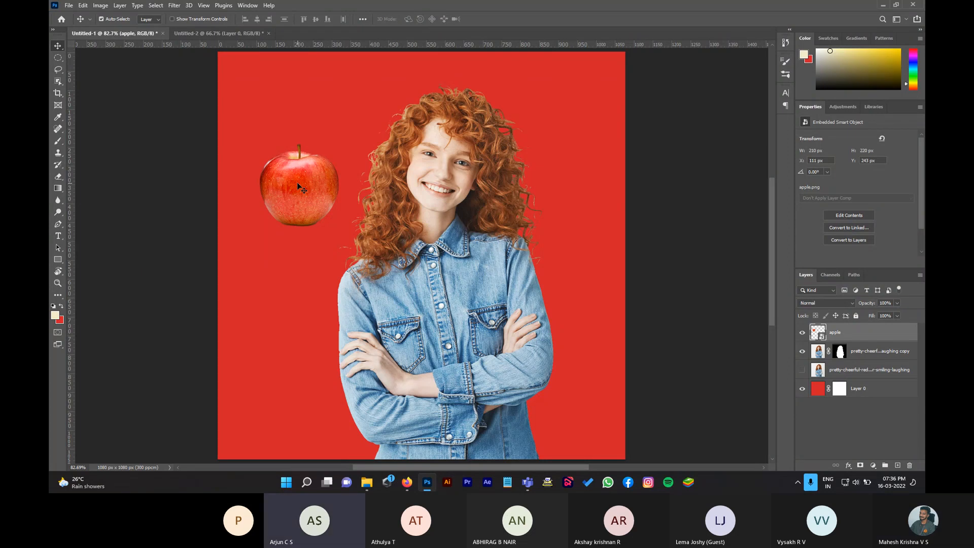
Step: Zoom in on the apple stem, try the Object Selection tool on it, then deselect
key(z)
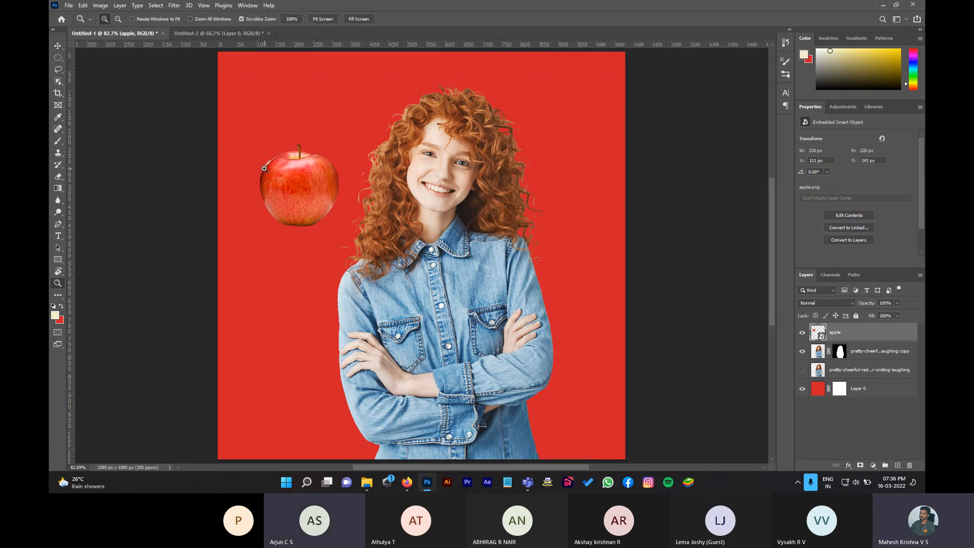
click(315, 168)
click(287, 201)
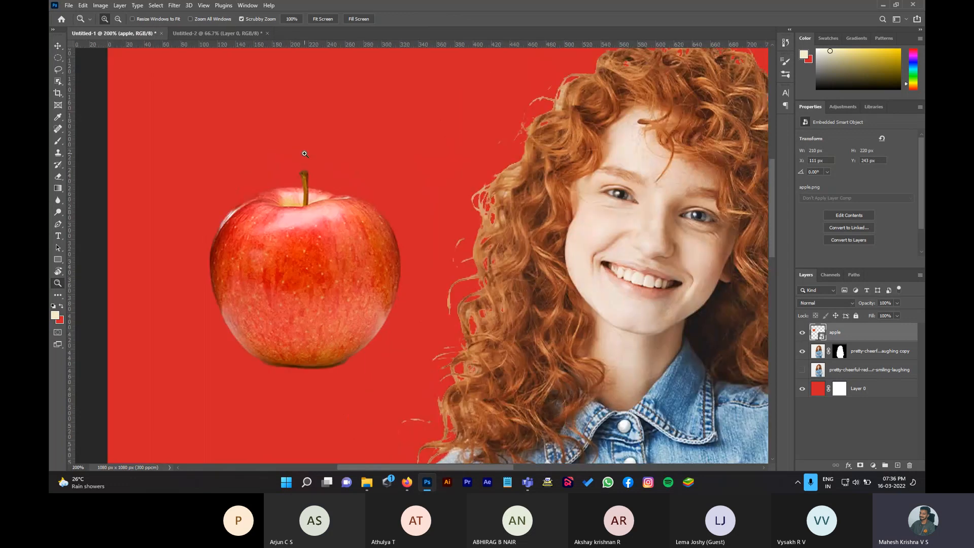
click(286, 200)
click(287, 201)
click(287, 201)
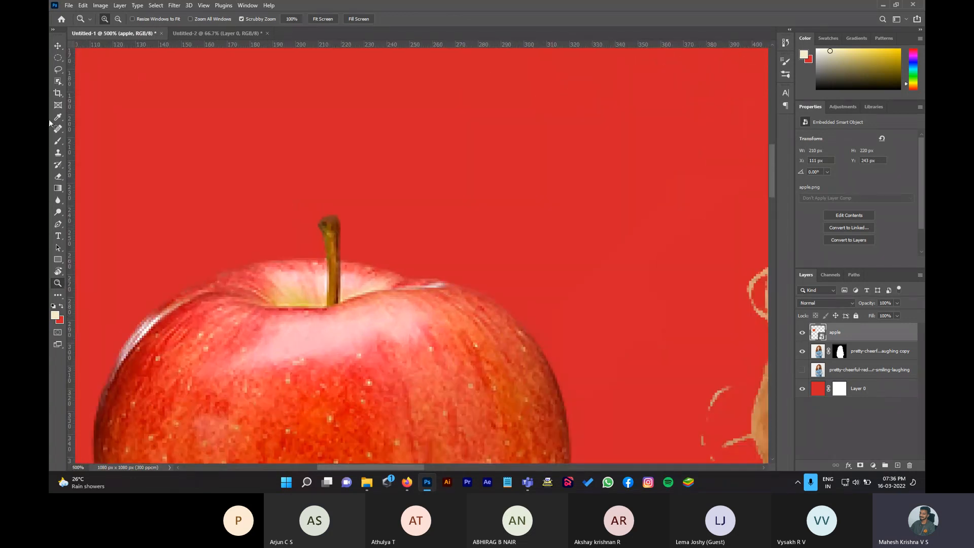
click(59, 87)
click(86, 80)
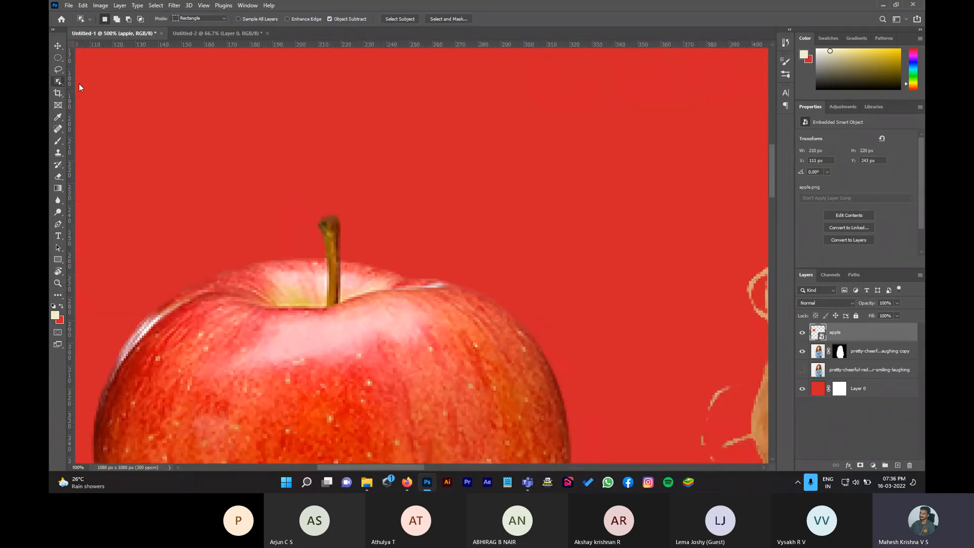
drag(289, 218, 374, 285)
key(ctrl+d)
Step: Paint a Quick Selection along the stem with a smaller brush, then deselect
right_click(59, 83)
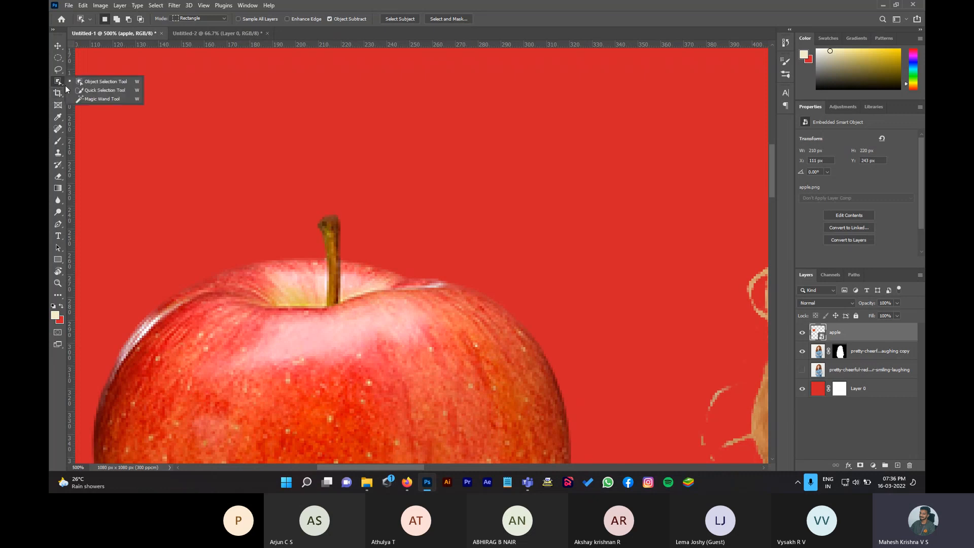
click(95, 90)
key(bracketleft)
key(bracketleft)
key(bracketleft)
key(bracketleft)
key(bracketleft)
key(bracketleft)
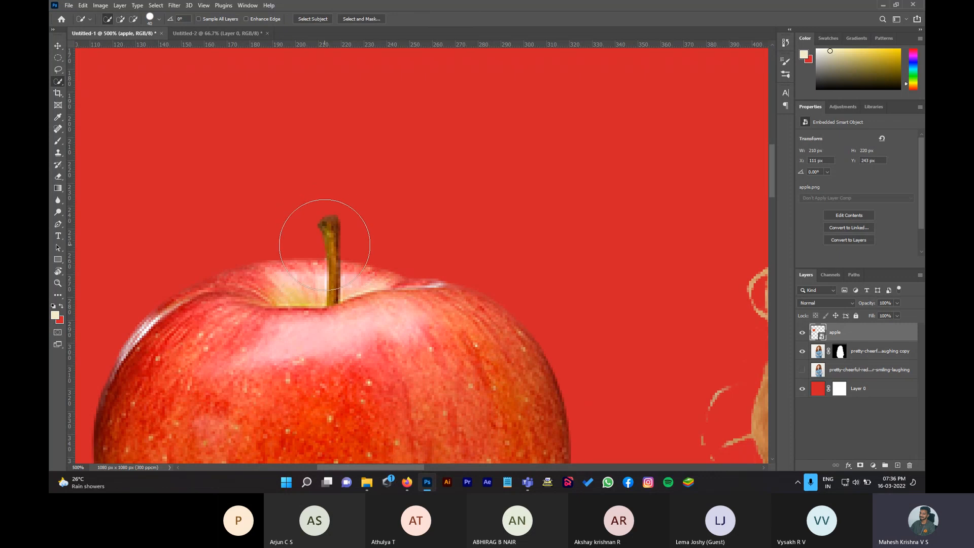
mouse_move(330, 229)
mouse_down()
mouse_move(329, 278)
mouse_move(337, 276)
mouse_move(332, 223)
mouse_move(338, 248)
mouse_move(287, 260)
mouse_move(294, 306)
mouse_move(331, 302)
mouse_move(283, 309)
mouse_move(325, 322)
mouse_up()
mouse_move(348, 283)
mouse_down()
mouse_move(355, 287)
mouse_move(327, 222)
mouse_up()
key(ctrl+d)
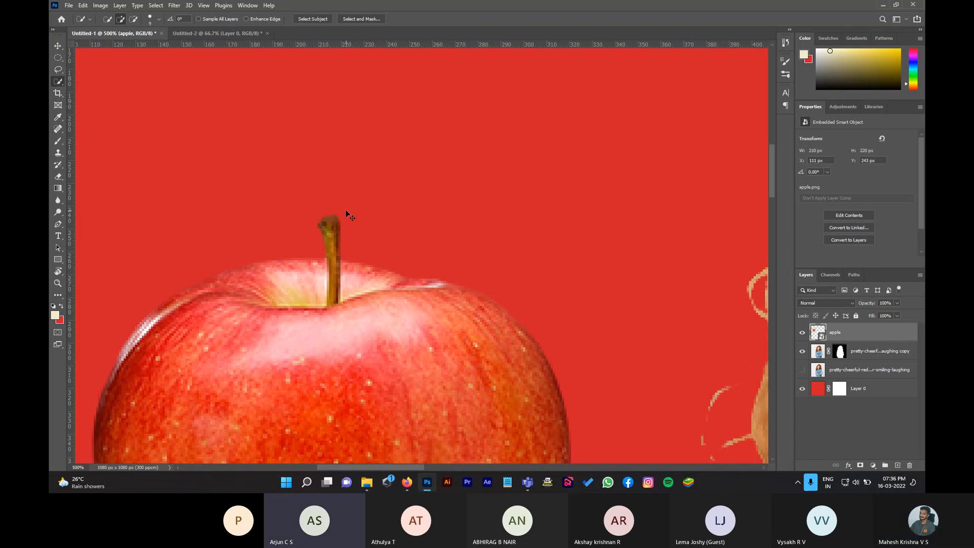
Step: Select the stem from tip to apple with the Magic Wand, then fit the image on screen
right_click(58, 81)
click(98, 100)
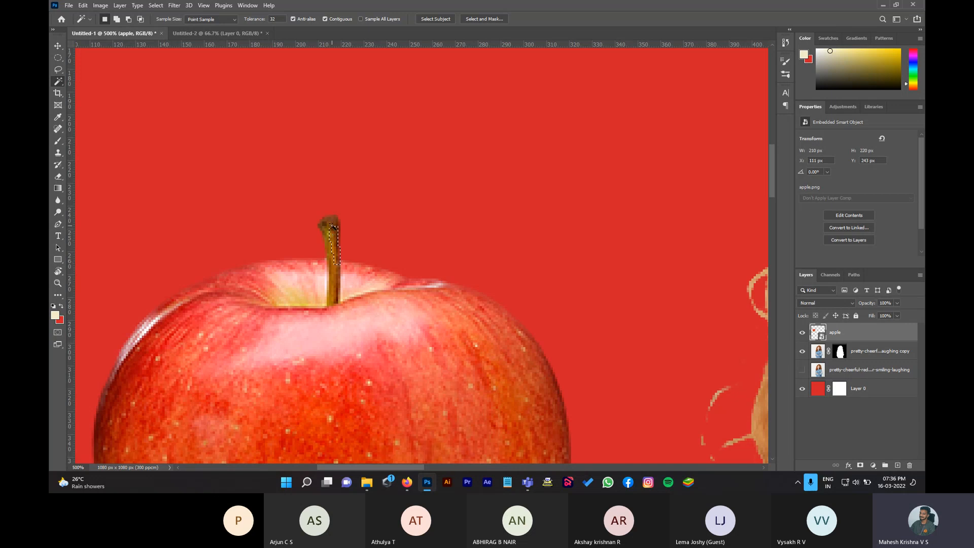
shift+click(327, 223)
shift+click(337, 278)
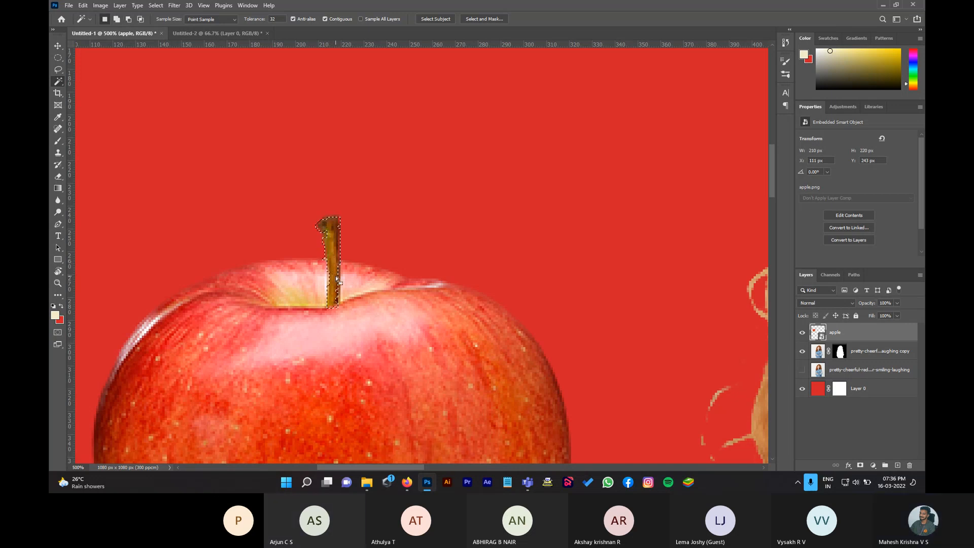
click(60, 83)
click(94, 81)
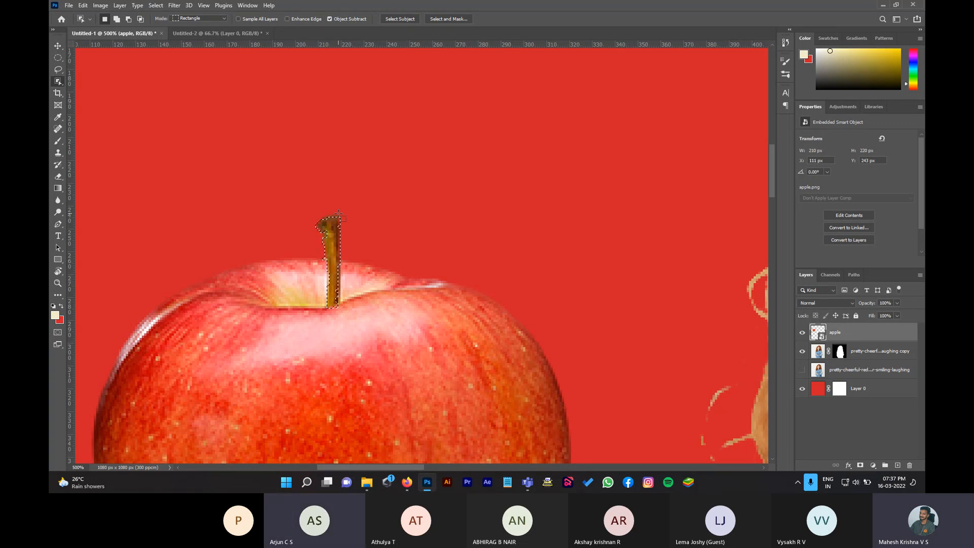
key(m)
key(ctrl+0)
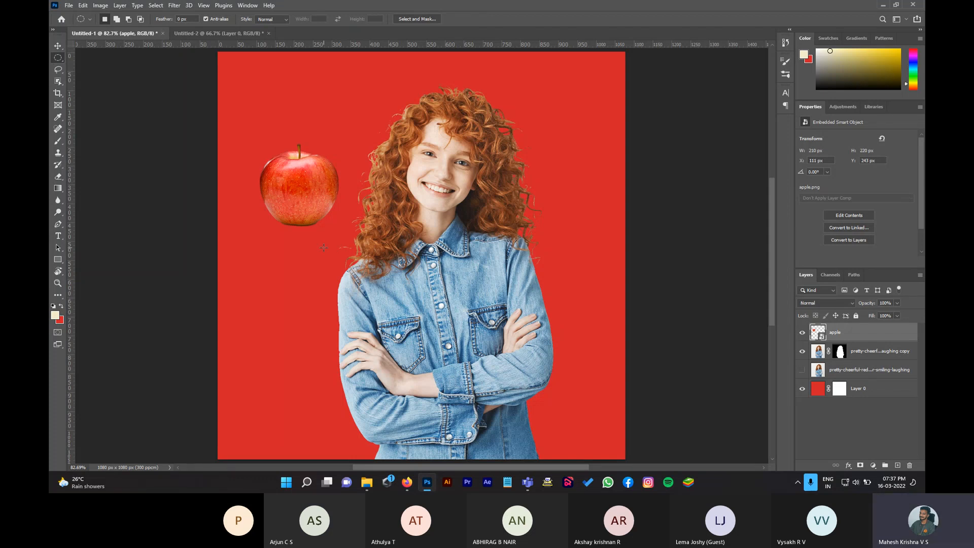
Step: Zoom in on the apple stem and trace a Lasso selection around it
click(59, 70)
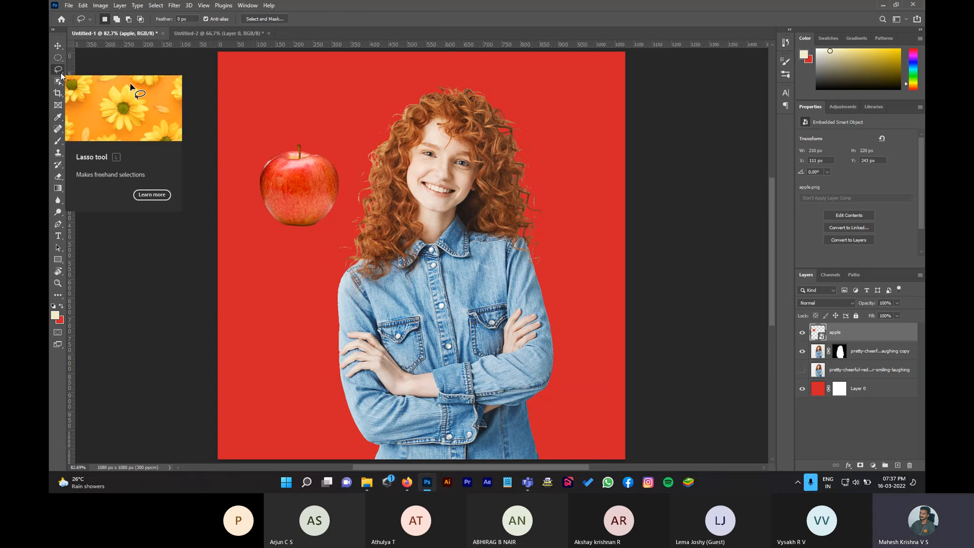
key(z)
click(320, 141)
drag(320, 140, 320, 142)
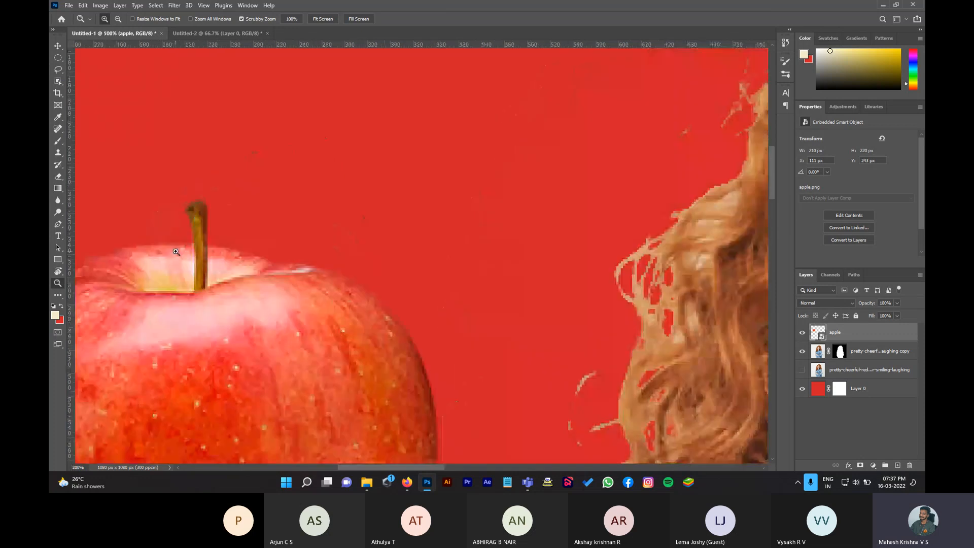
click(59, 70)
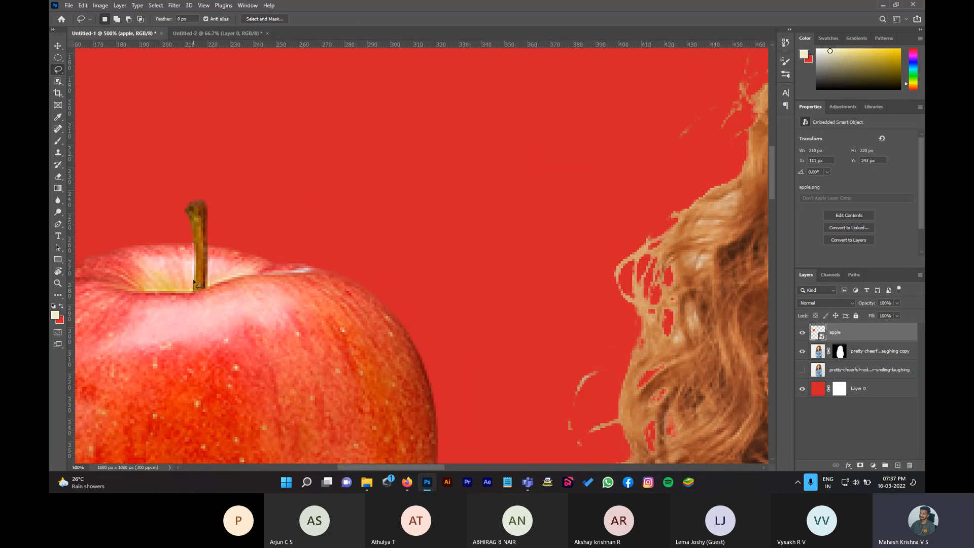
mouse_move(195, 268)
mouse_down()
mouse_move(186, 213)
mouse_move(200, 203)
mouse_move(208, 283)
mouse_move(194, 292)
mouse_up()
drag(194, 290, 193, 290)
Step: Clear the selection with Ctrl+D and fit the whole image on screen
mouse_move(388, 248)
mouse_down()
mouse_move(465, 213)
mouse_move(560, 342)
mouse_move(574, 307)
mouse_move(495, 319)
mouse_move(389, 249)
mouse_up()
key(ctrl+d)
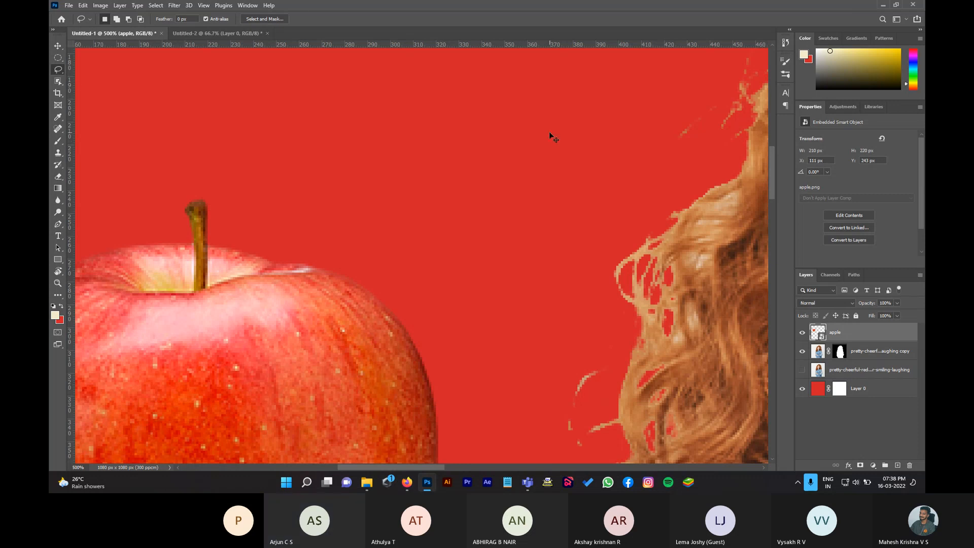
key(ctrl+0)
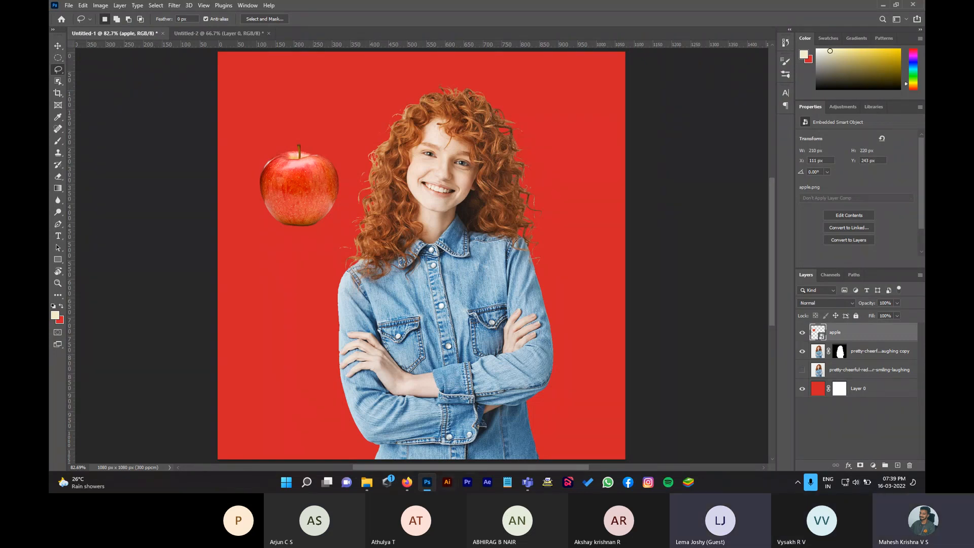
mouse_move(527, 481)
click(591, 407)
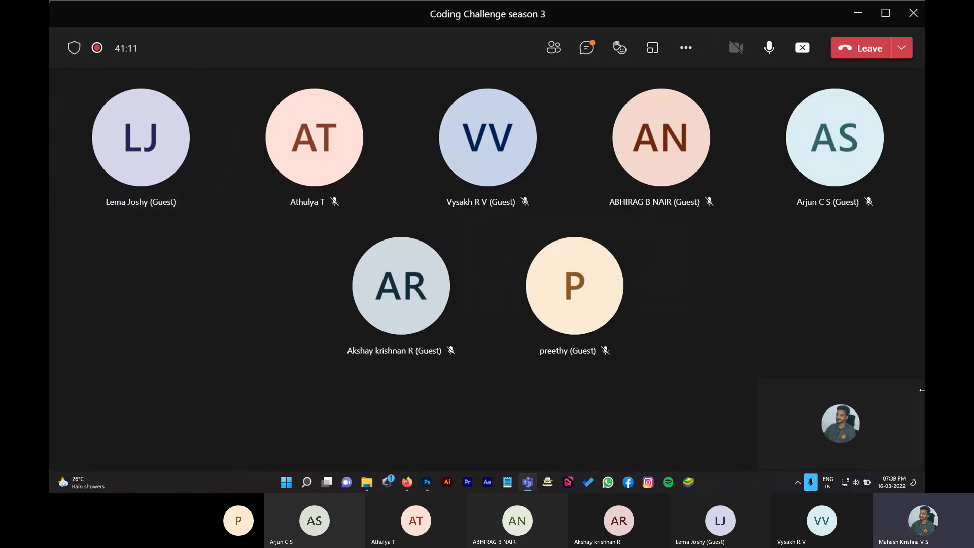
click(586, 48)
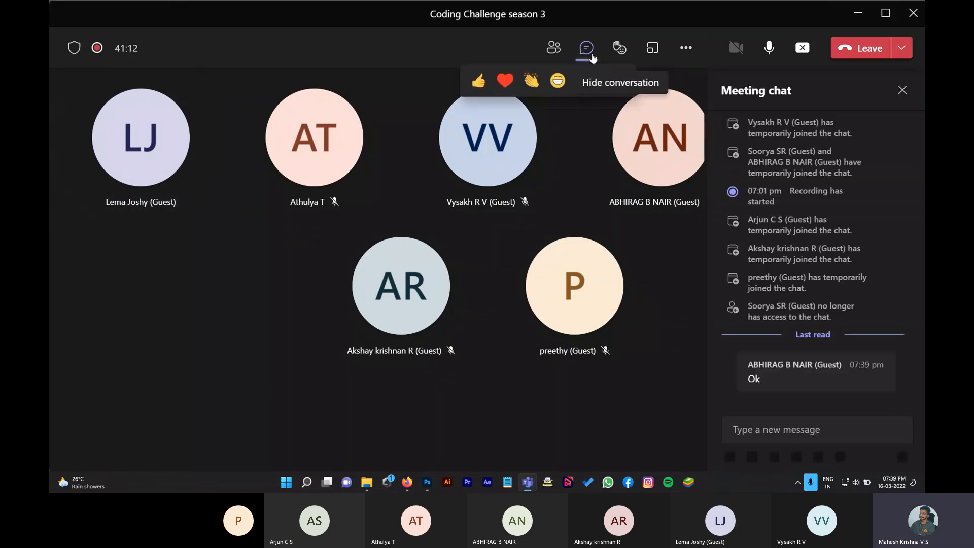
click(902, 90)
click(851, 13)
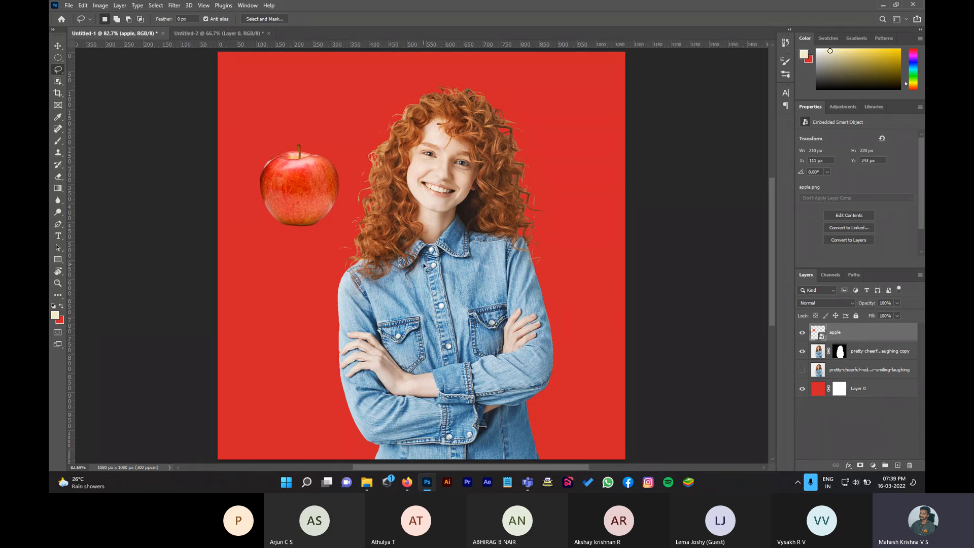
Step: Move the woman lower, put the apple on her head, and nudge her slightly right
key(v)
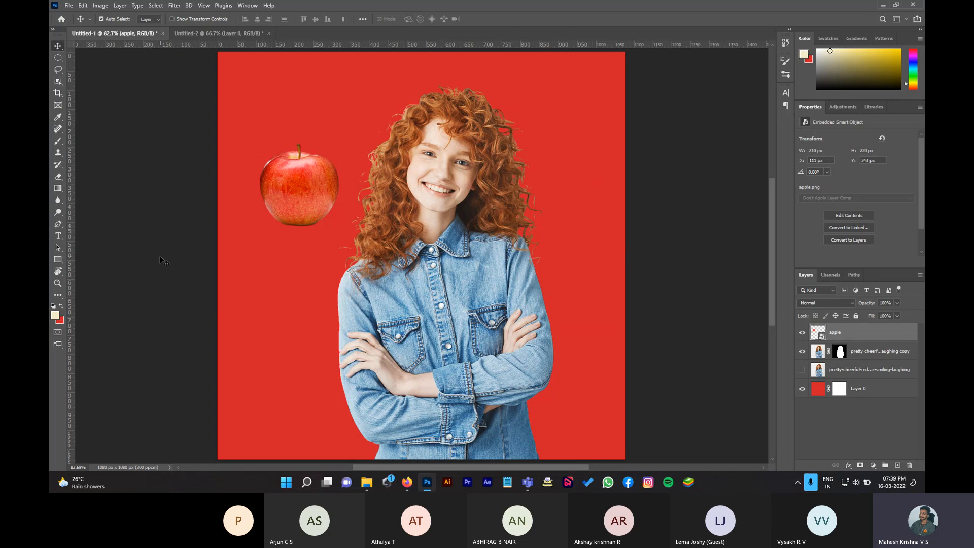
drag(444, 115, 451, 249)
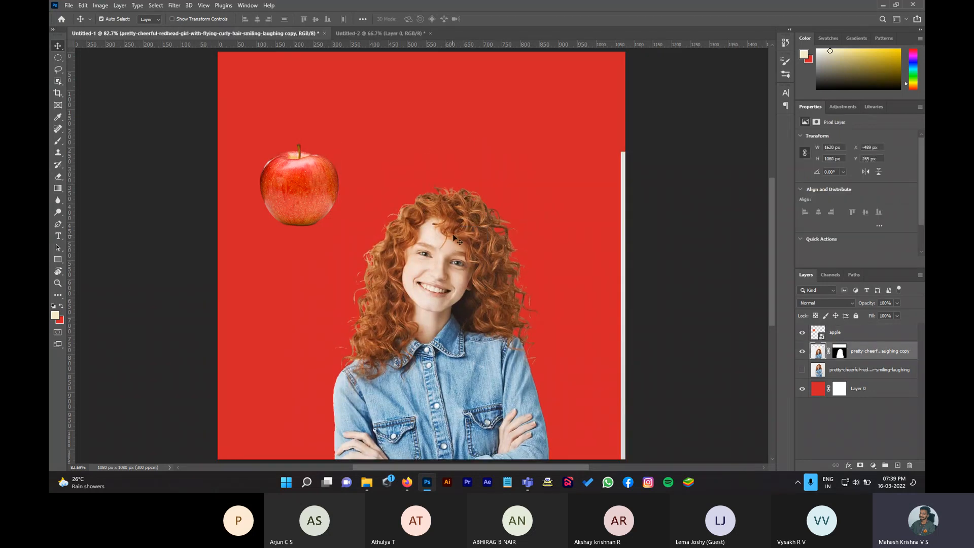
drag(305, 202, 446, 229)
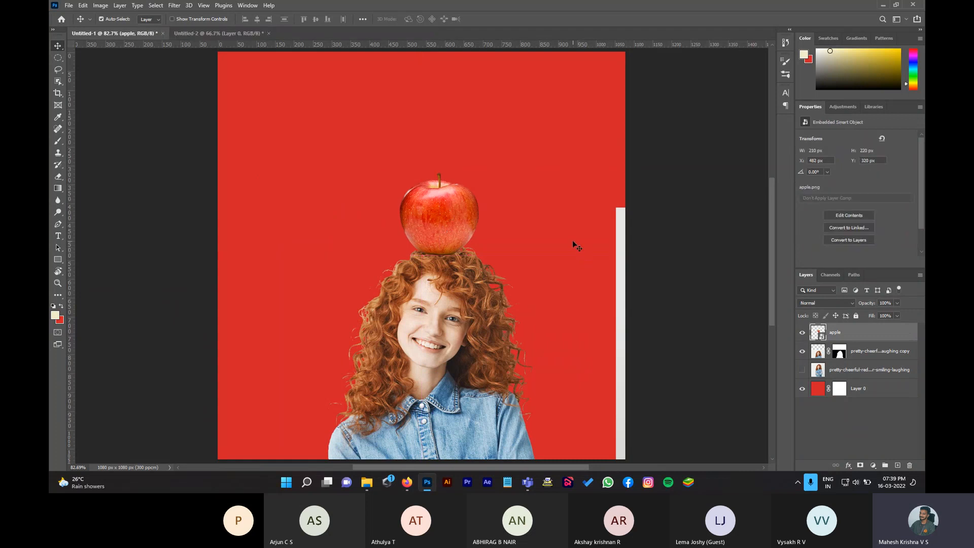
mouse_move(572, 237)
mouse_down()
mouse_move(594, 233)
mouse_move(576, 236)
mouse_up()
drag(452, 303, 460, 303)
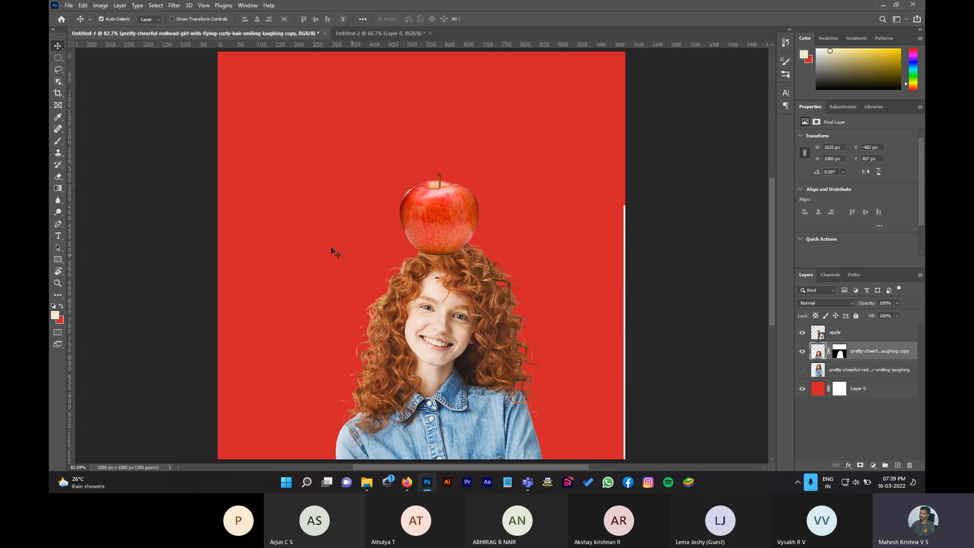
mouse_move(570, 278)
mouse_down()
mouse_move(591, 284)
mouse_move(573, 281)
mouse_up()
drag(463, 311, 459, 309)
Step: Raise the woman back up and place the apple beside her head
drag(453, 218, 372, 191)
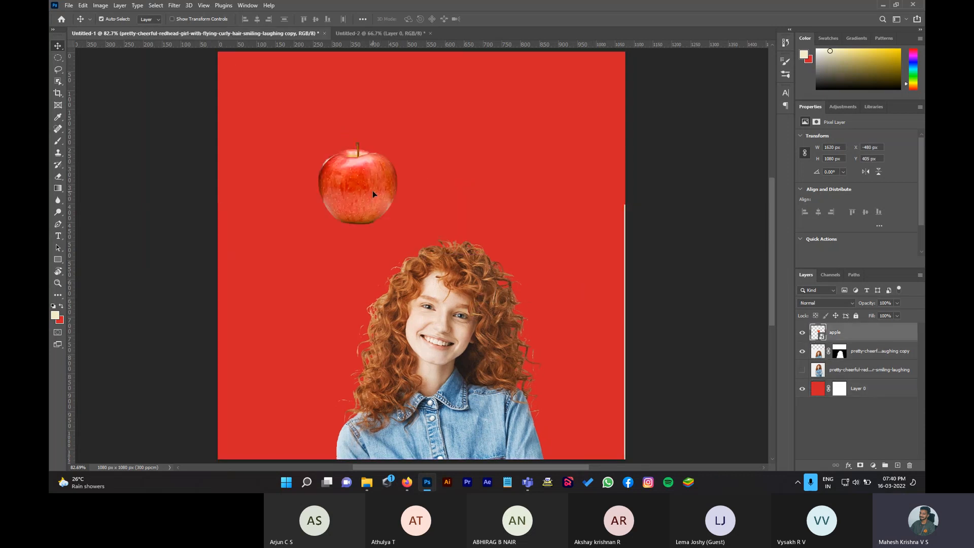
drag(468, 320, 469, 158)
drag(377, 194, 315, 210)
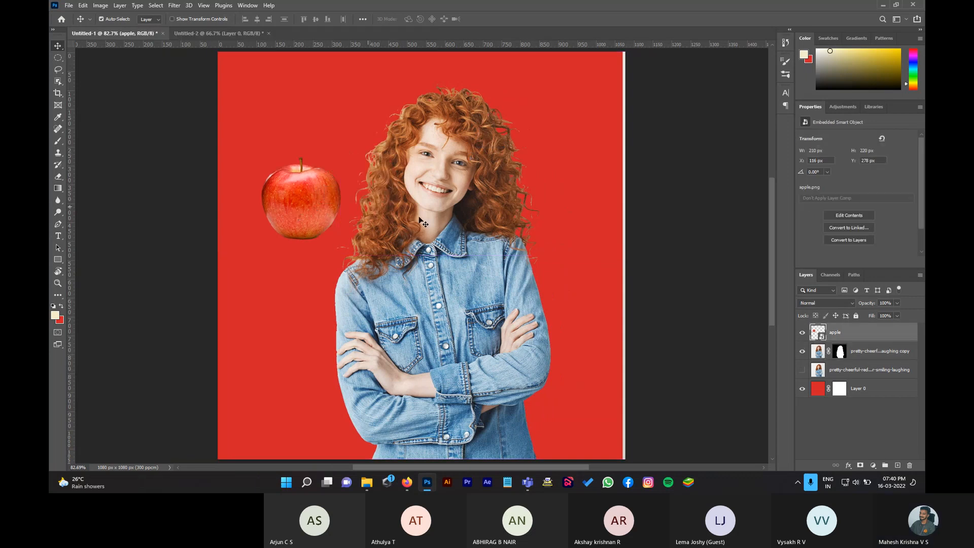
Step: Select the woman's cut-out layer and nudge it a few pixels right
mouse_move(494, 258)
mouse_down()
mouse_move(514, 238)
mouse_move(495, 260)
mouse_move(496, 277)
mouse_up()
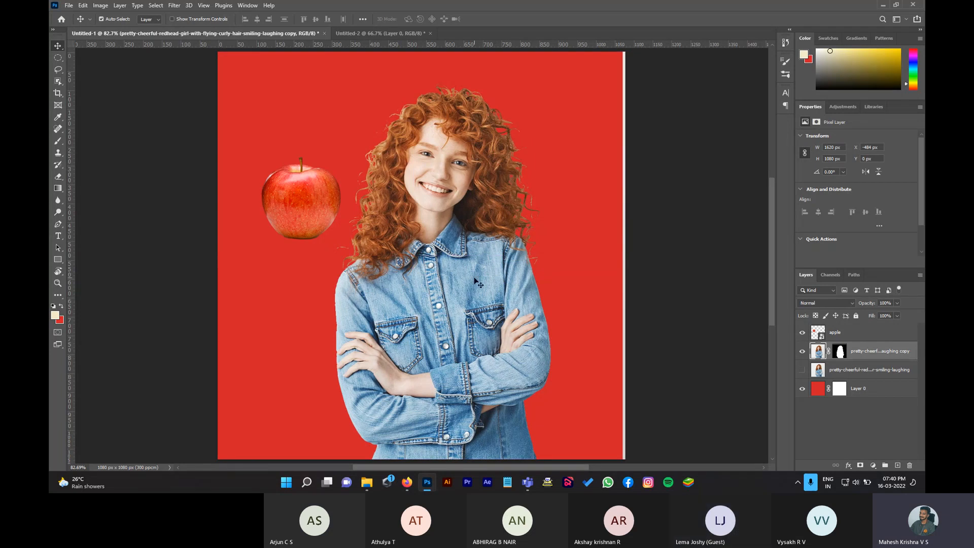
key(Right)
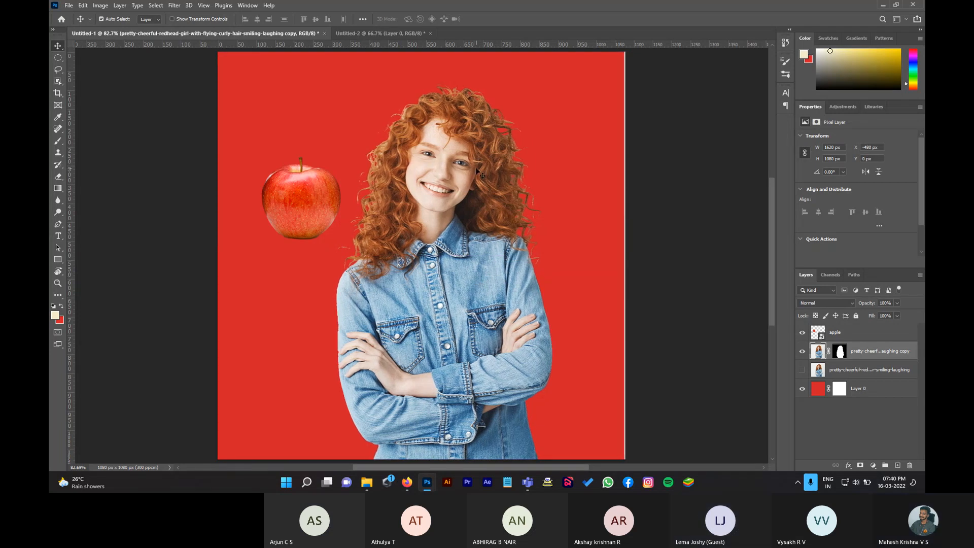
key(Right)
key(Right)
key(Right)
key(Right)
key(Right)
key(Right)
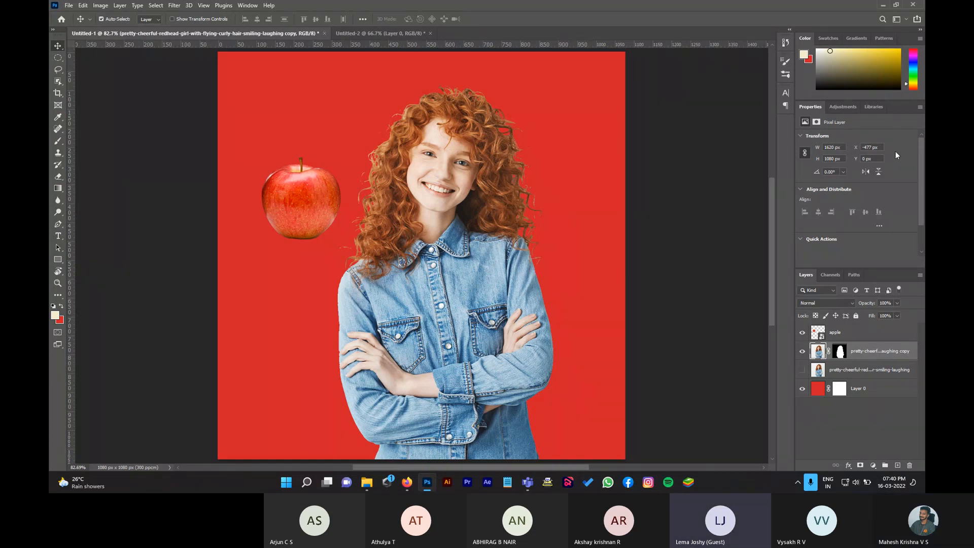
Step: In the Teams meeting, request to stop the recording from More actions
key(alt+Tab)
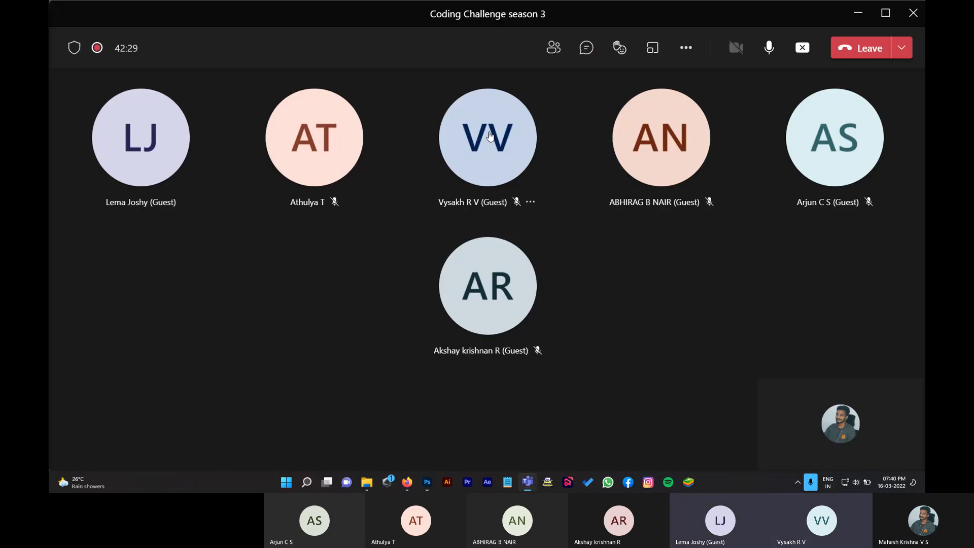
click(685, 49)
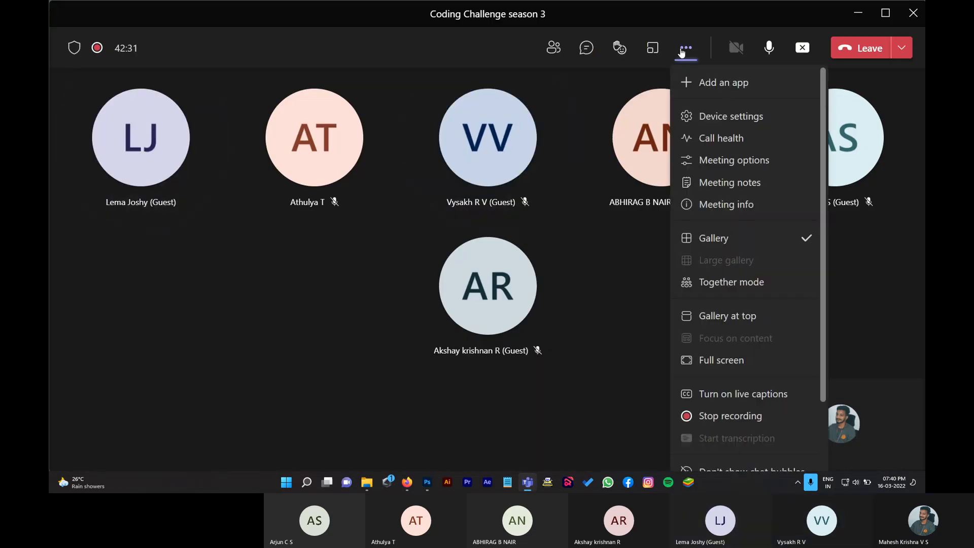
click(692, 415)
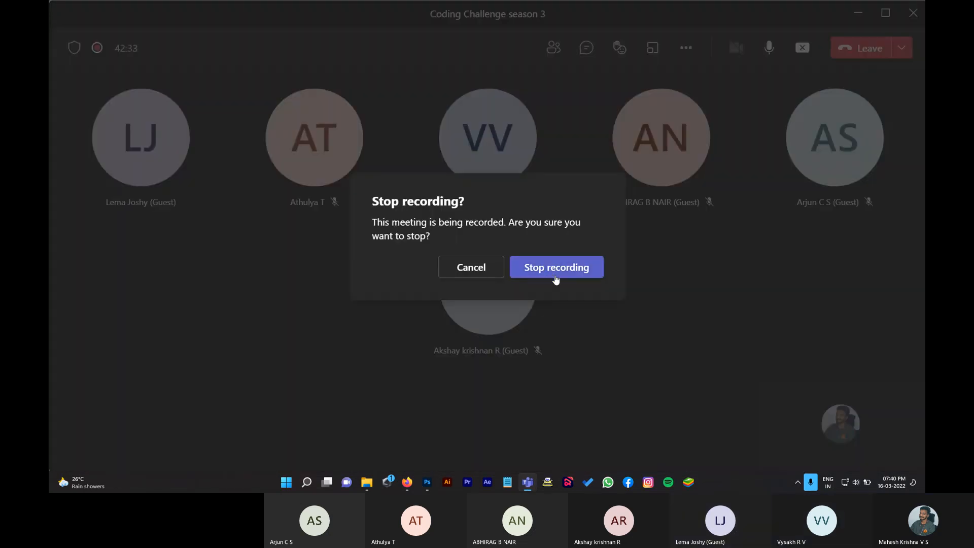